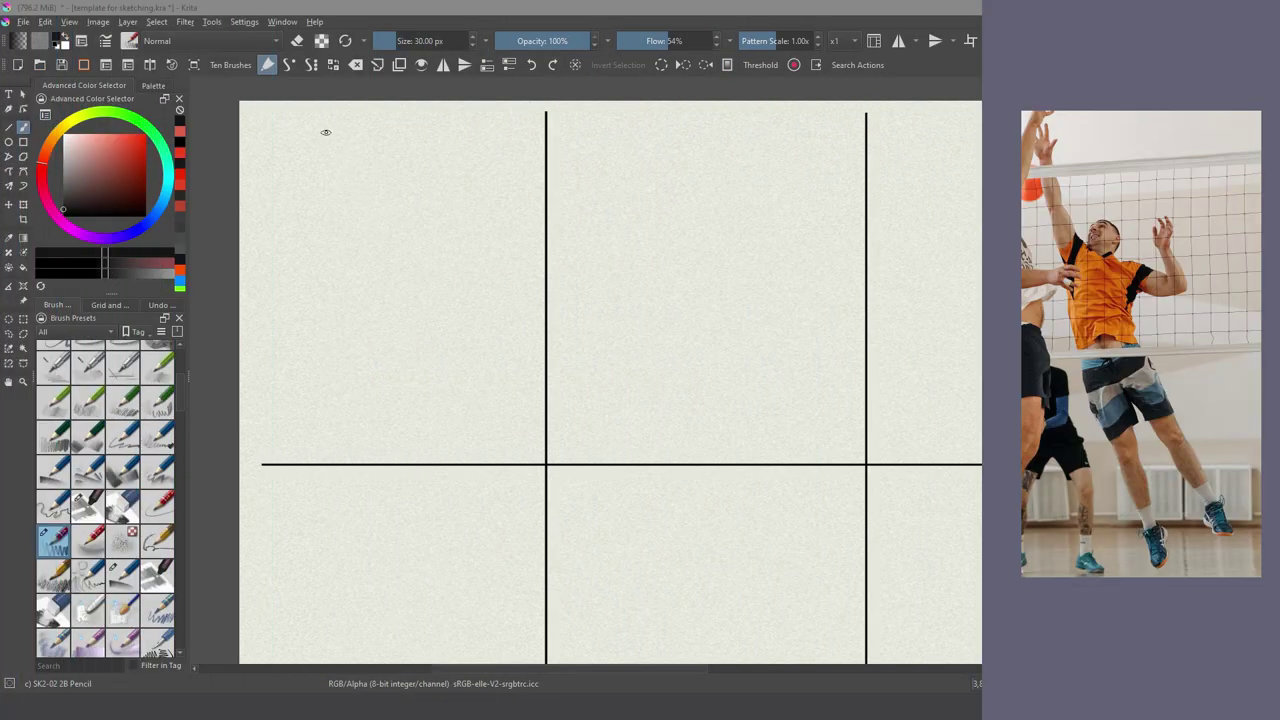
- Sketch the volleyball player's line of action, raised arm, torso side, shorts and legs in the first upper cell
mouse_move(418, 236)
mouse_down()
mouse_move(296, 196)
mouse_move(350, 205)
mouse_move(322, 122)
mouse_up()
drag(329, 206, 318, 109)
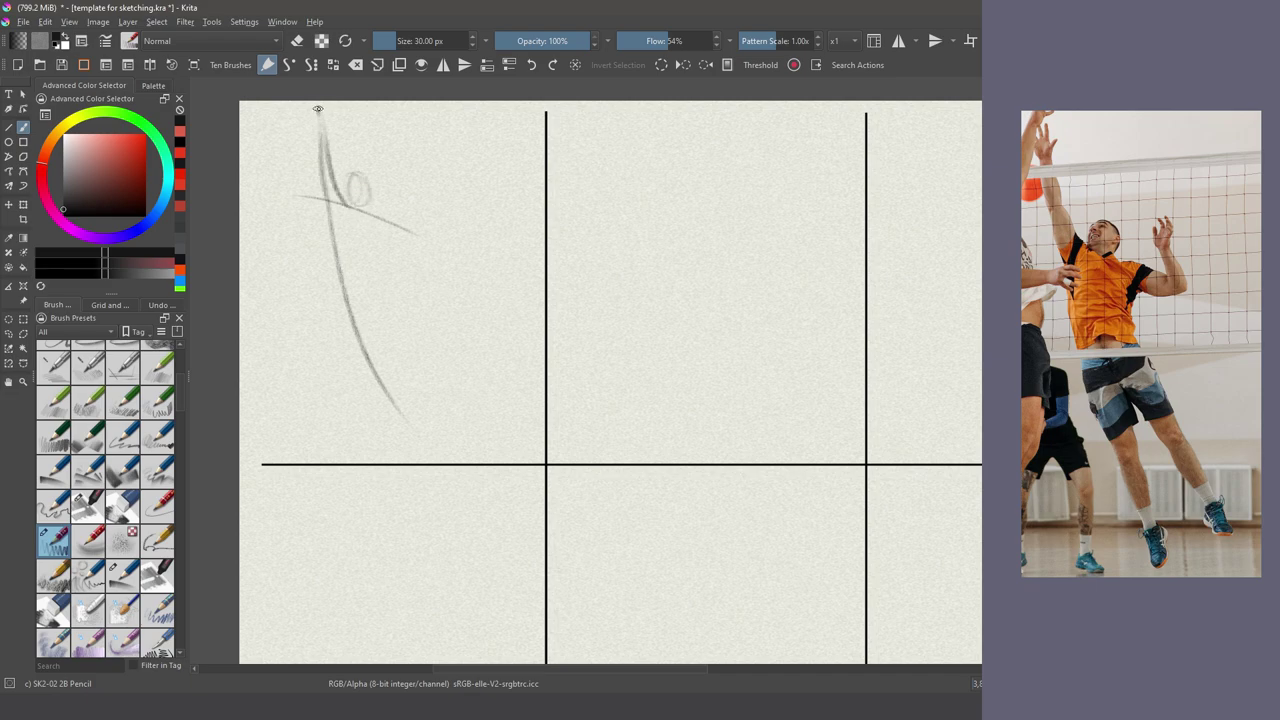
drag(385, 218, 388, 292)
mouse_move(340, 288)
mouse_down()
mouse_move(398, 296)
mouse_move(416, 340)
mouse_up()
drag(366, 342, 424, 336)
mouse_move(336, 282)
mouse_down()
mouse_move(352, 346)
mouse_move(464, 430)
mouse_up()
mouse_move(352, 342)
mouse_down()
mouse_move(404, 424)
mouse_move(400, 450)
mouse_up()
- Add the volleyball player's bent arm, shoulder and shirt contours, torso details and feet
drag(386, 220, 432, 238)
mouse_move(420, 230)
mouse_down()
mouse_move(414, 184)
mouse_move(435, 186)
mouse_move(419, 195)
mouse_move(421, 234)
mouse_move(374, 222)
mouse_up()
mouse_move(370, 210)
mouse_down()
mouse_move(352, 176)
mouse_move(372, 208)
mouse_up()
drag(380, 234, 388, 244)
mouse_move(350, 202)
mouse_down()
mouse_move(382, 238)
mouse_move(342, 206)
mouse_move(328, 234)
mouse_up()
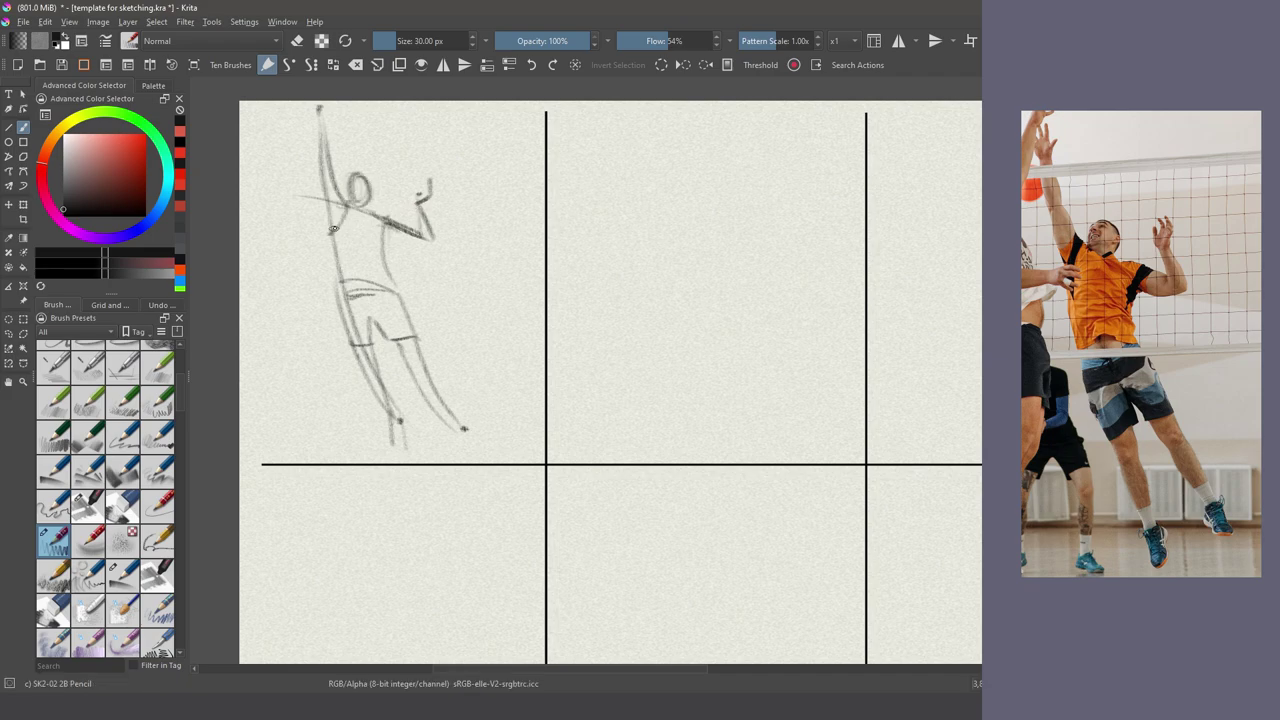
mouse_move(328, 154)
mouse_down()
mouse_move(322, 220)
mouse_move(380, 258)
mouse_up()
drag(328, 238, 333, 281)
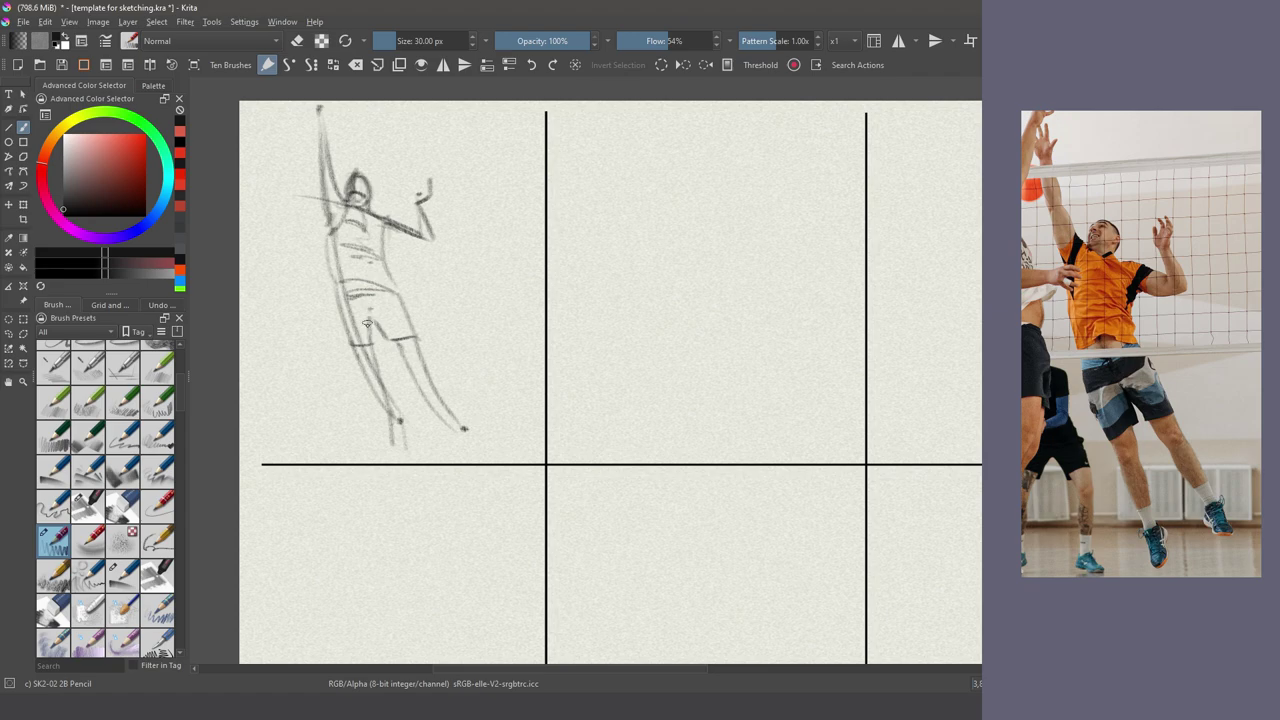
drag(398, 426, 390, 453)
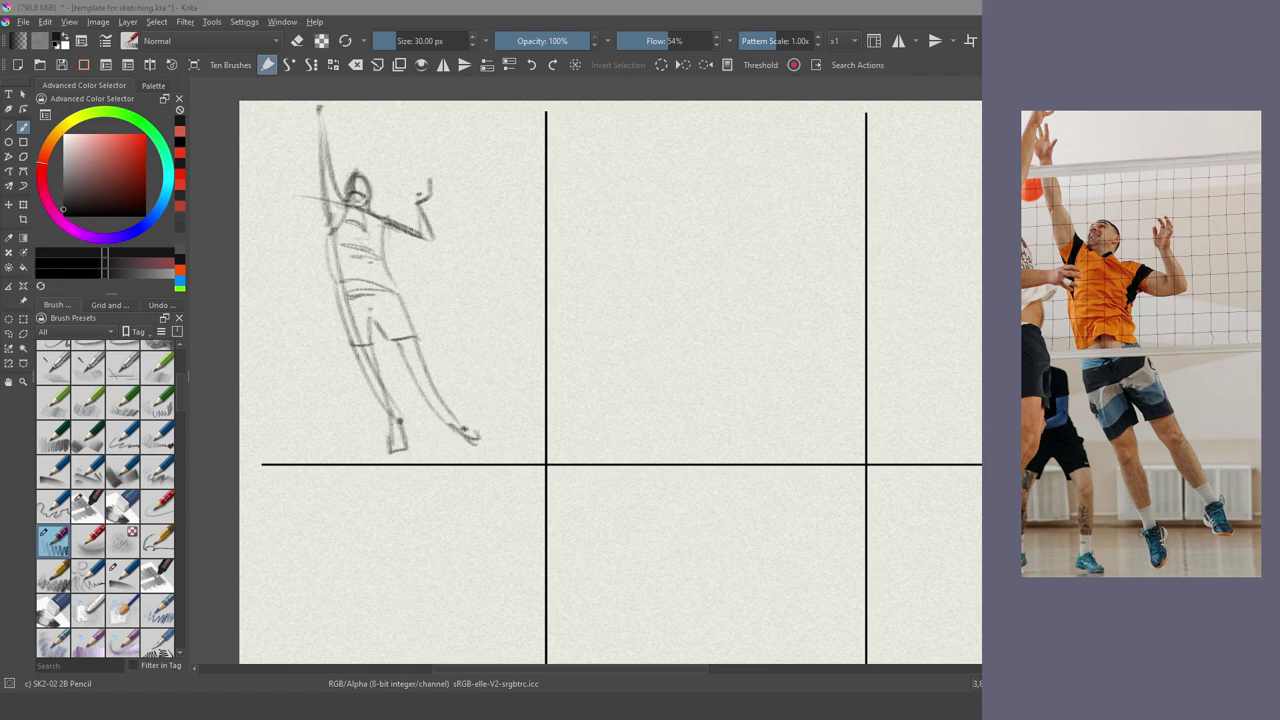
- Sketch the handstand figure's curved line of action, supporting hand, waist, raised arm and front bent leg in the second upper cell
drag(678, 414, 648, 180)
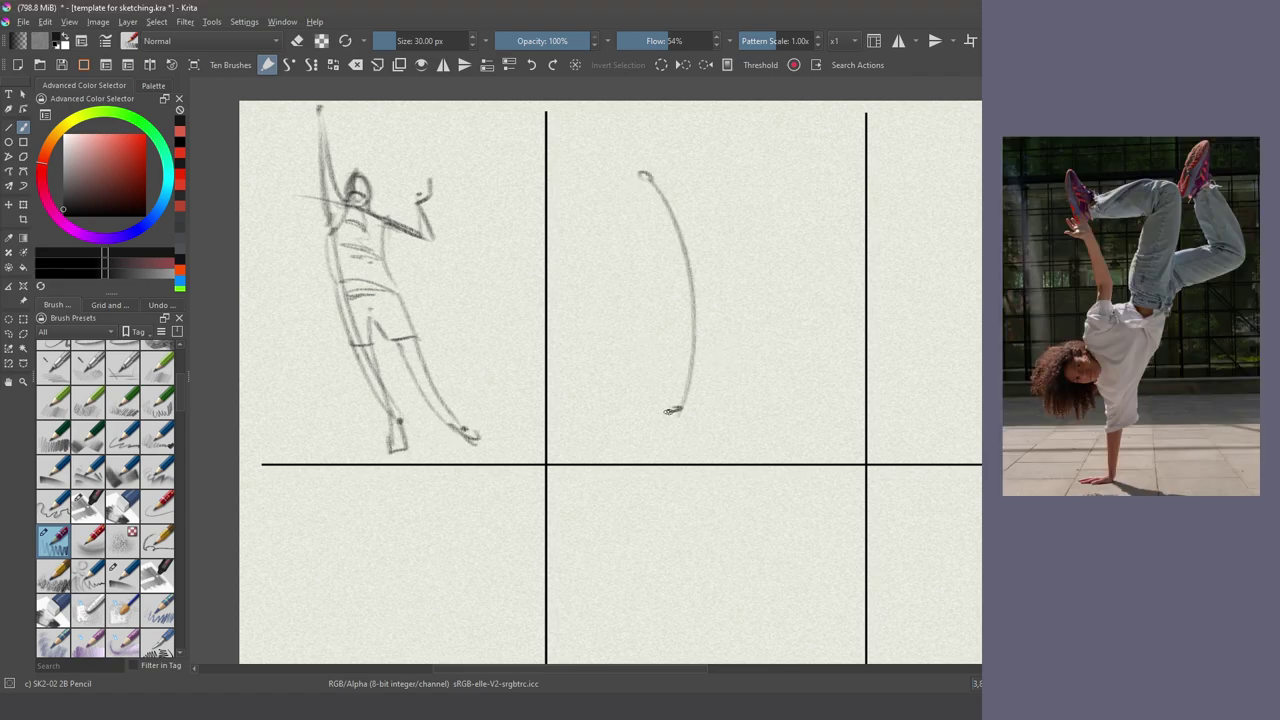
drag(666, 411, 716, 413)
mouse_move(748, 284)
mouse_down()
mouse_move(698, 334)
mouse_move(630, 300)
mouse_move(712, 257)
mouse_move(726, 314)
mouse_up()
mouse_move(690, 252)
mouse_down()
mouse_move(668, 190)
mouse_move(645, 183)
mouse_up()
mouse_move(652, 188)
mouse_down()
mouse_move(630, 181)
mouse_move(634, 156)
mouse_up()
drag(726, 246, 738, 192)
drag(752, 262, 767, 187)
mouse_move(738, 192)
mouse_down()
mouse_move(680, 185)
mouse_move(754, 166)
mouse_move(645, 140)
mouse_up()
- Add the handstand figure's second bent leg and foot, then strengthen the supporting hand and mark the face
drag(760, 244, 804, 237)
mouse_move(792, 186)
mouse_down()
mouse_move(822, 284)
mouse_move(756, 288)
mouse_up()
drag(822, 244, 804, 252)
drag(816, 194, 826, 150)
drag(828, 148, 792, 181)
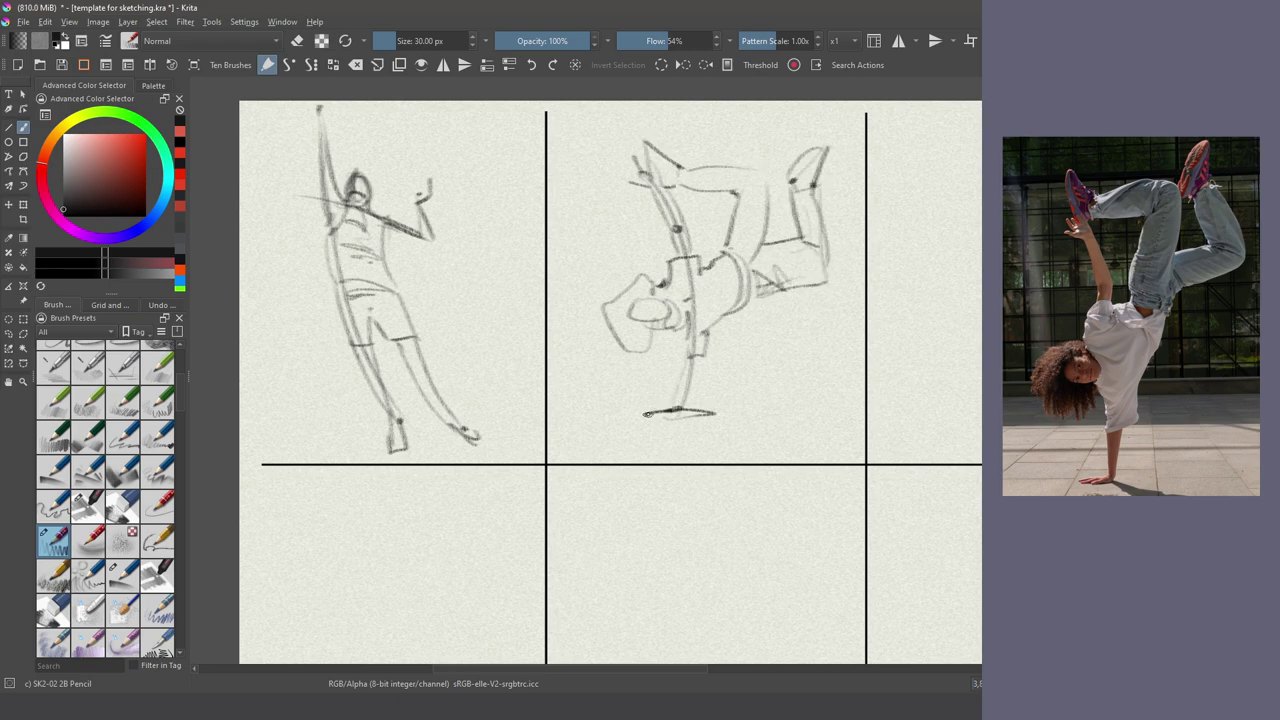
drag(648, 414, 684, 403)
mouse_move(631, 316)
mouse_down()
mouse_move(659, 300)
mouse_move(647, 328)
mouse_up()
- Sketch the dancer's curved line of action, shoulder line, head and raised arm in the third upper cell
drag(965, 309, 666, 299)
mouse_move(722, 142)
mouse_down()
mouse_move(762, 366)
mouse_move(726, 421)
mouse_up()
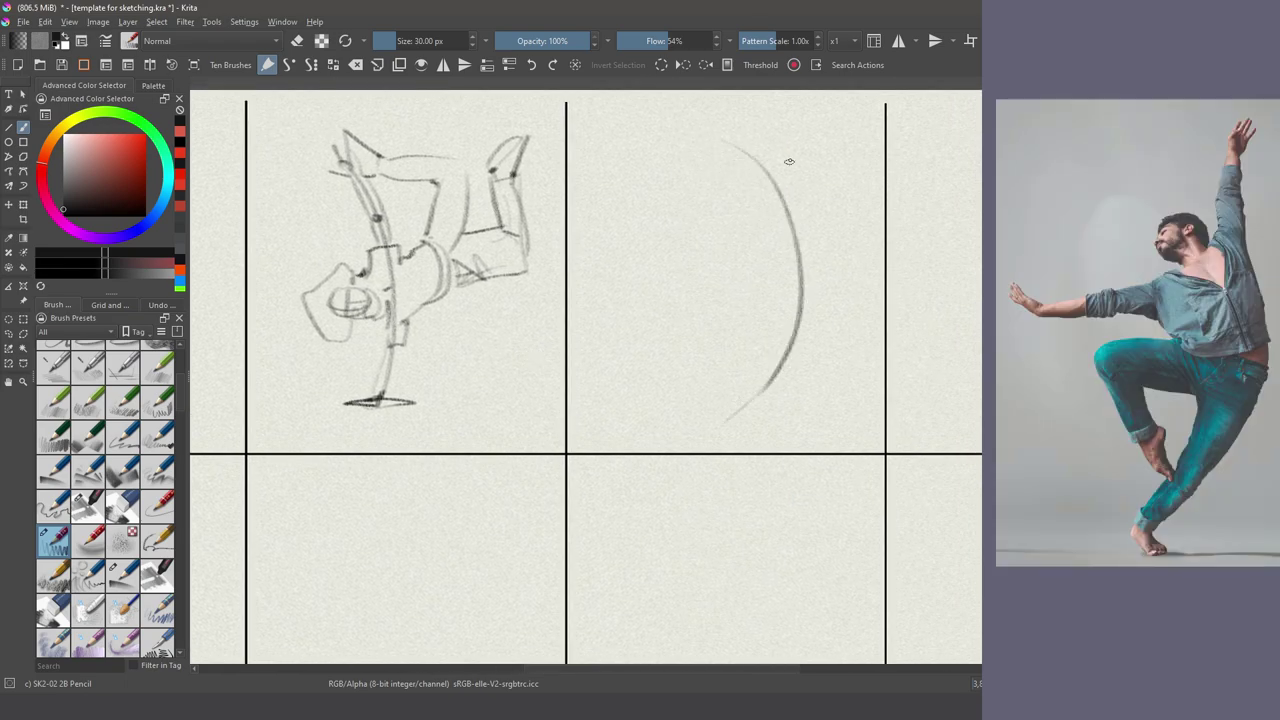
drag(789, 161, 720, 192)
mouse_move(744, 142)
mouse_down()
mouse_move(736, 170)
mouse_move(838, 105)
mouse_up()
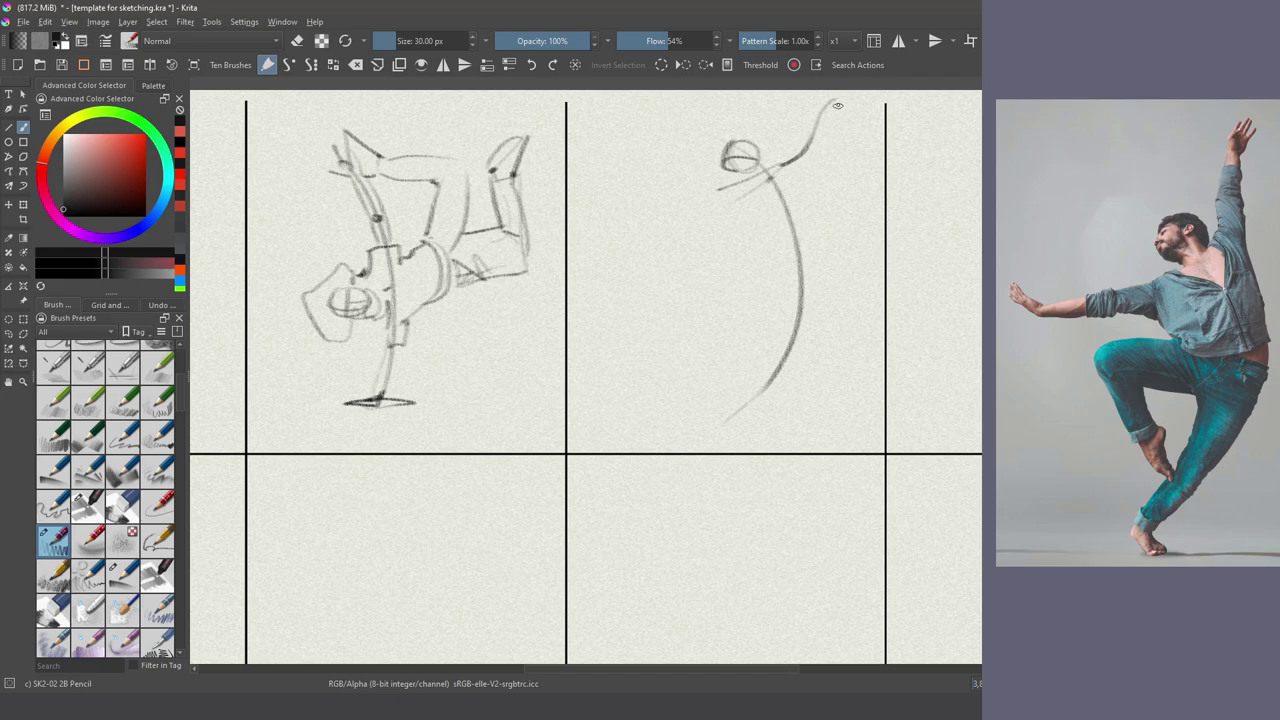
- Outline the dancer's torso and waist, and sketch the outstretched arm with its rolled sleeve and hand
drag(810, 152, 826, 248)
mouse_move(824, 241)
mouse_down()
mouse_move(766, 254)
mouse_move(752, 280)
mouse_up()
drag(753, 268, 740, 195)
drag(719, 193, 686, 200)
mouse_move(698, 196)
mouse_down()
mouse_move(686, 222)
mouse_move(638, 211)
mouse_up()
drag(700, 212, 728, 208)
- Sketch the dancer's standing and bent legs with bare feet, and add the hair and open shirt collar
mouse_move(752, 270)
mouse_down()
mouse_move(673, 274)
mouse_move(712, 328)
mouse_move(718, 298)
mouse_move(762, 304)
mouse_up()
mouse_move(758, 302)
mouse_down()
mouse_move(808, 287)
mouse_move(776, 297)
mouse_up()
drag(822, 252, 768, 387)
drag(765, 308, 735, 389)
drag(795, 339, 756, 402)
mouse_move(729, 402)
mouse_down()
mouse_move(717, 425)
mouse_move(761, 437)
mouse_up()
drag(717, 426, 764, 439)
mouse_move(736, 328)
mouse_down()
mouse_move(744, 376)
mouse_move(731, 367)
mouse_up()
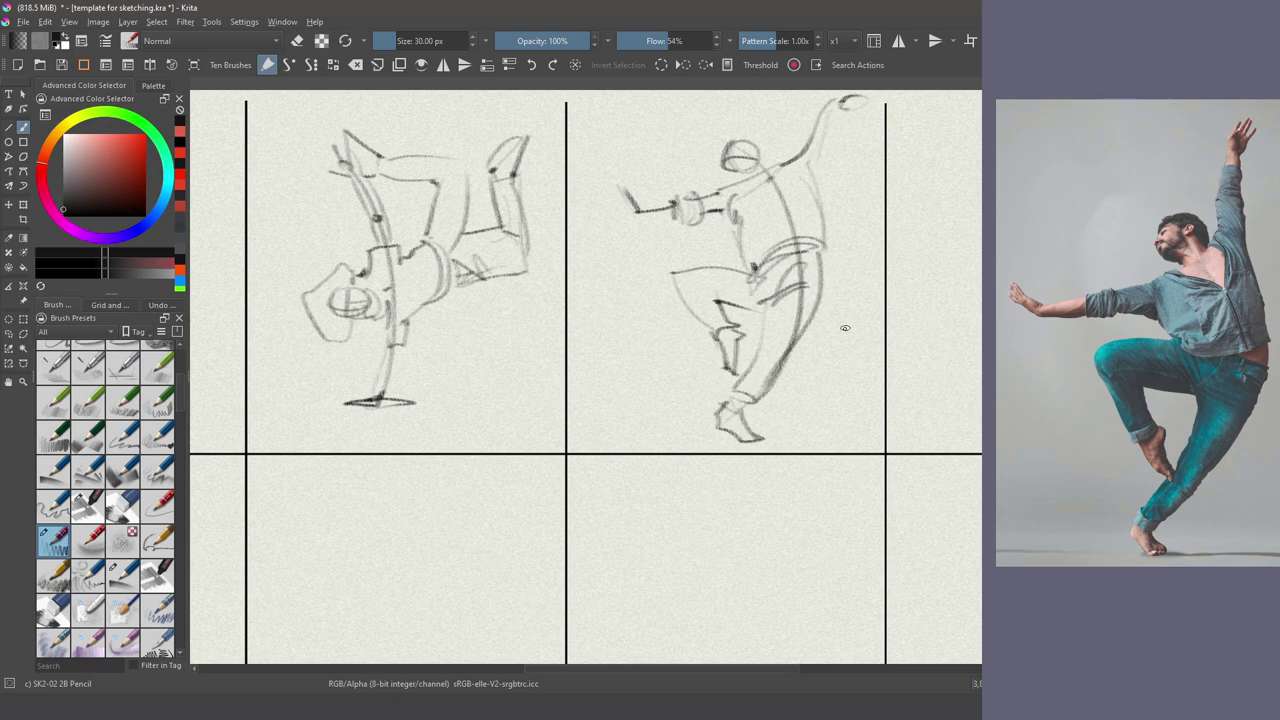
drag(763, 152, 794, 228)
drag(794, 226, 740, 190)
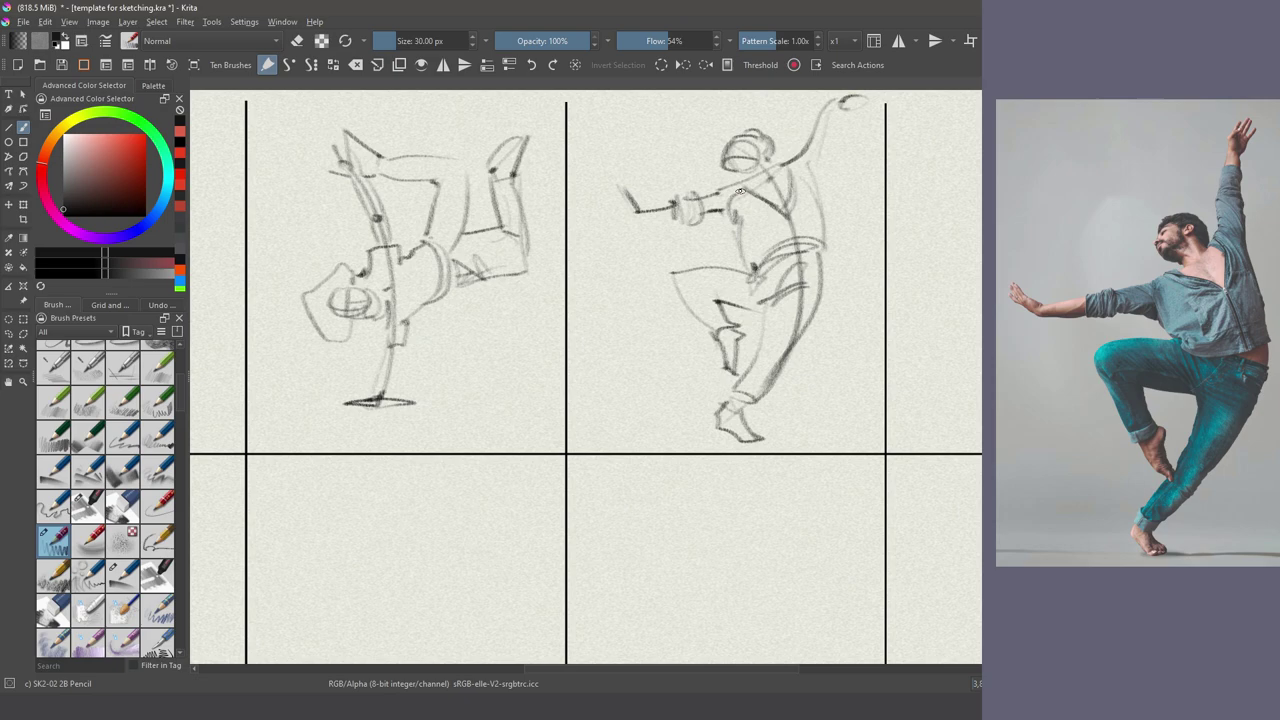
- Sketch the baseball batter's leg arch, vertical spine, head and shoulder line in the fourth upper cell
drag(838, 319, 620, 340)
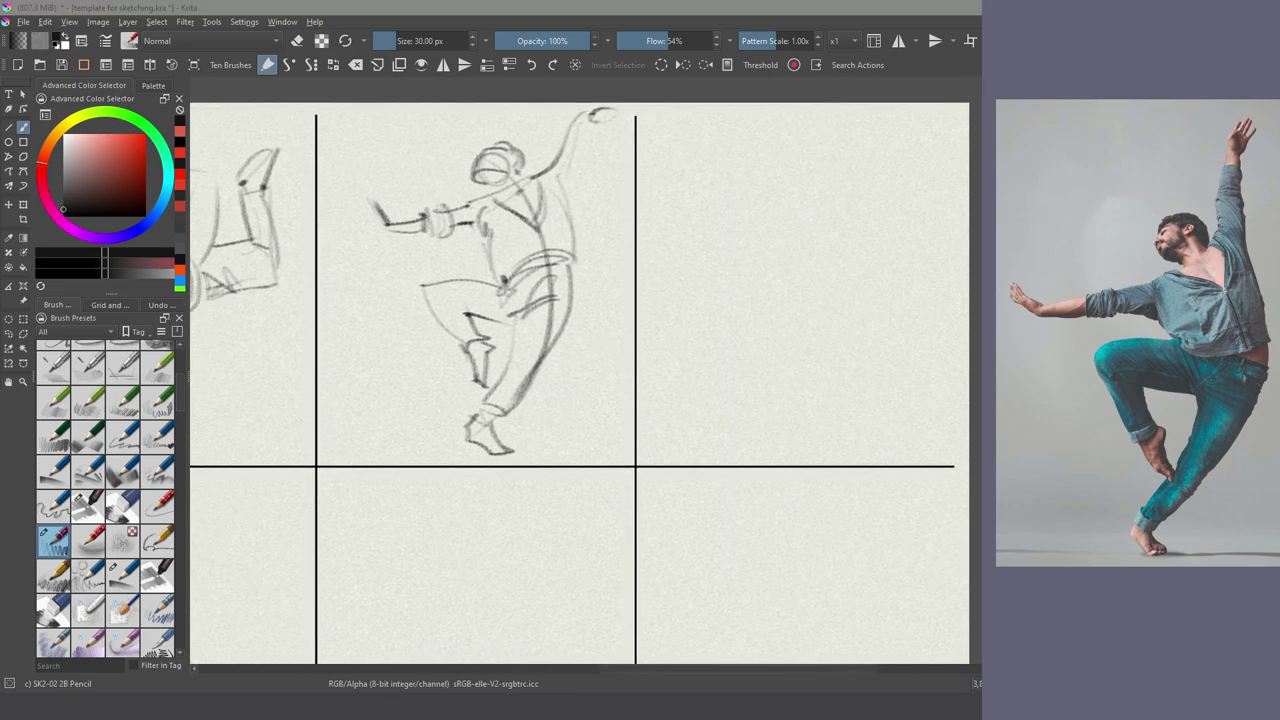
drag(890, 390, 708, 418)
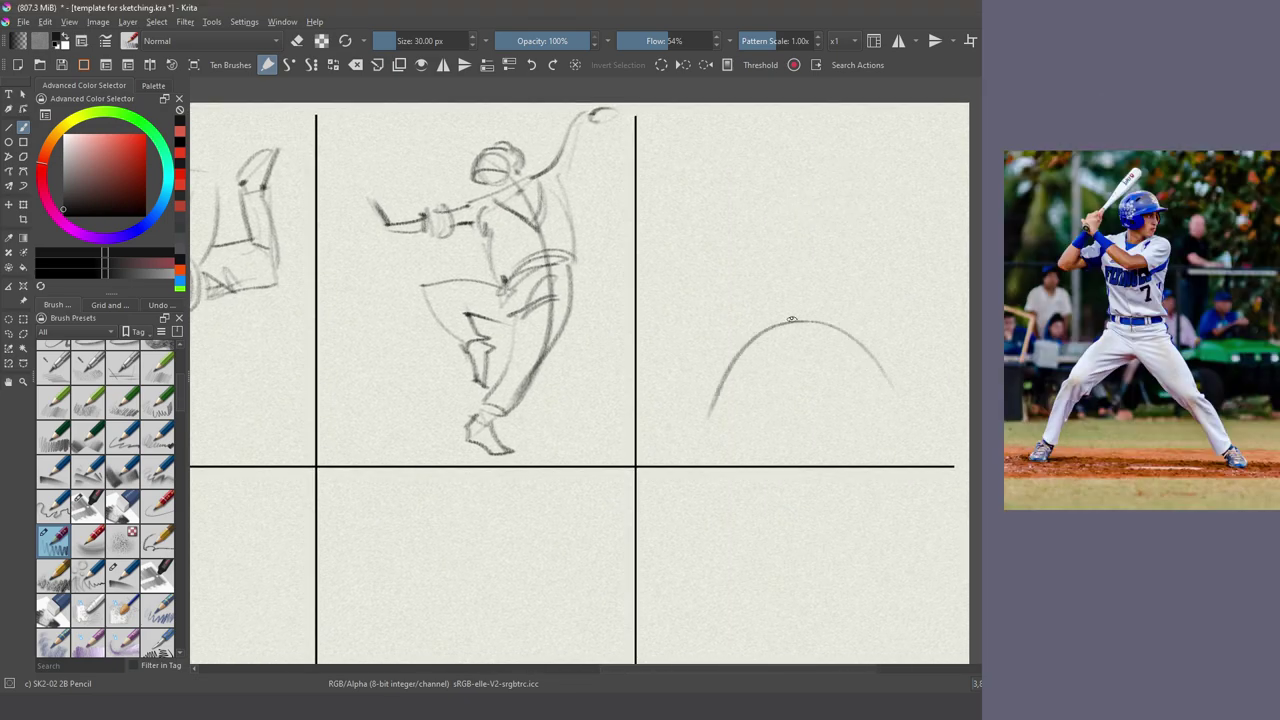
drag(792, 214, 792, 320)
mouse_move(802, 164)
mouse_down()
mouse_move(826, 160)
mouse_move(800, 150)
mouse_up()
drag(832, 195, 714, 199)
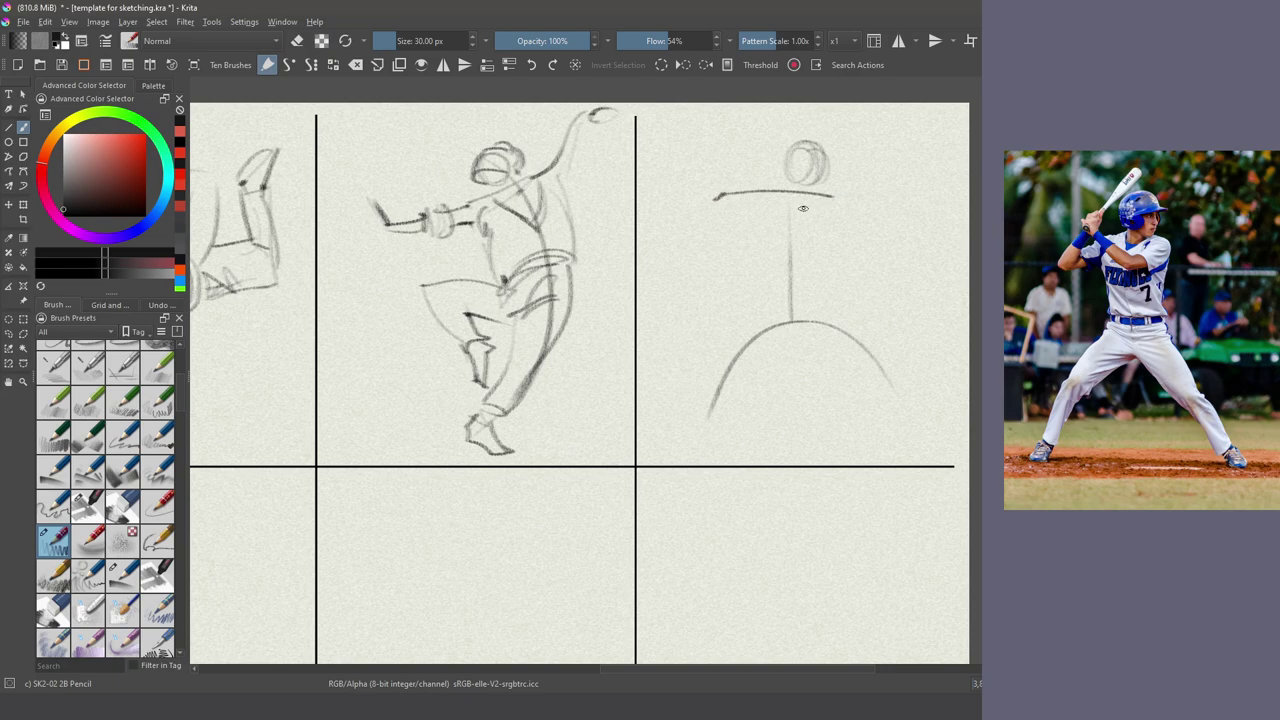
- Sketch the baseball batter's folded arms with gripping hands and outline the sides of the torso
mouse_move(832, 197)
mouse_down()
mouse_move(779, 214)
mouse_move(740, 188)
mouse_up()
drag(738, 181, 697, 224)
mouse_move(722, 200)
mouse_down()
mouse_move(706, 233)
mouse_move(756, 211)
mouse_up()
drag(722, 235, 762, 221)
drag(744, 193, 826, 262)
- Outline the baseball batter's two wide-spread legs around the arch
mouse_move(760, 222)
mouse_down()
mouse_move(820, 258)
mouse_move(760, 280)
mouse_move(782, 296)
mouse_move(710, 370)
mouse_move(686, 425)
mouse_up()
drag(814, 290, 910, 412)
mouse_move(878, 365)
mouse_down()
mouse_move(812, 323)
mouse_move(884, 366)
mouse_move(906, 418)
mouse_up()
- Add the baseball batter's helmet, the bat above the shoulder and both shoes
drag(818, 186, 822, 152)
mouse_move(788, 163)
mouse_down()
mouse_move(834, 158)
mouse_move(812, 230)
mouse_move(756, 206)
mouse_move(740, 180)
mouse_move(826, 112)
mouse_up()
drag(826, 116, 760, 158)
drag(700, 422, 700, 438)
drag(898, 424, 903, 420)
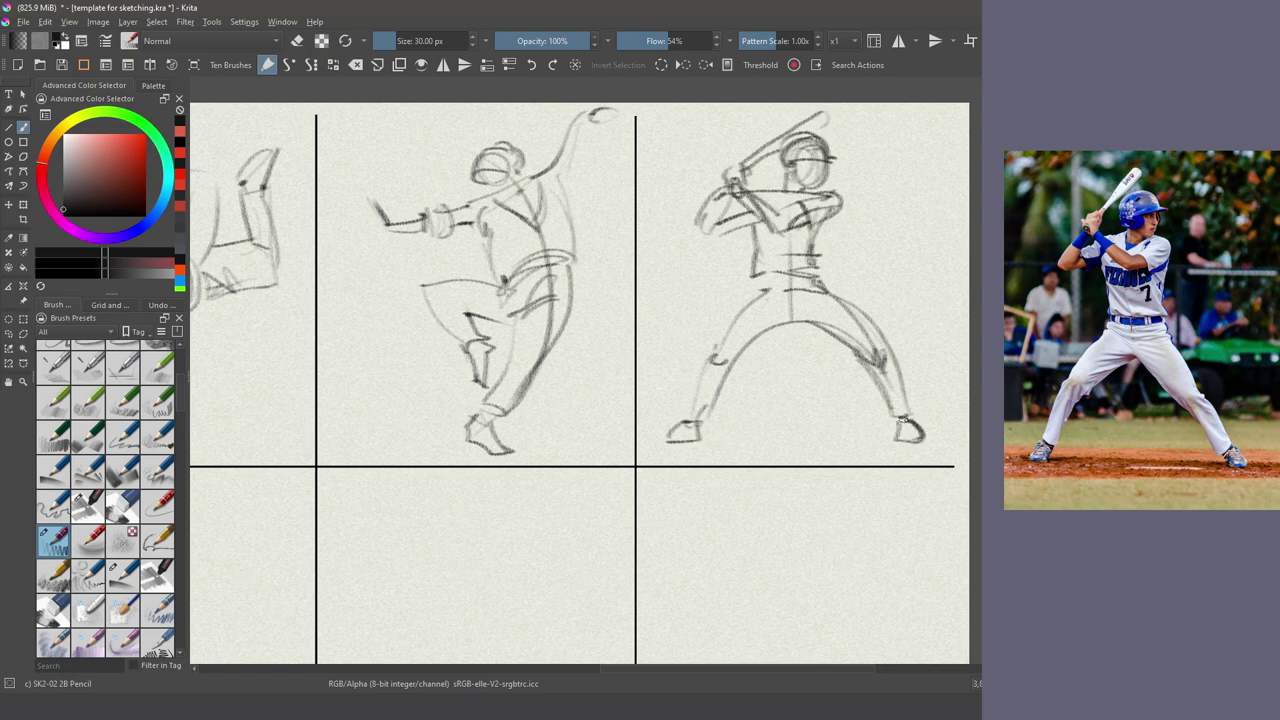
- Sketch the softball batter's line of action, head, curved back, arms and bat in the first lower cell
drag(736, 230, 697, 240)
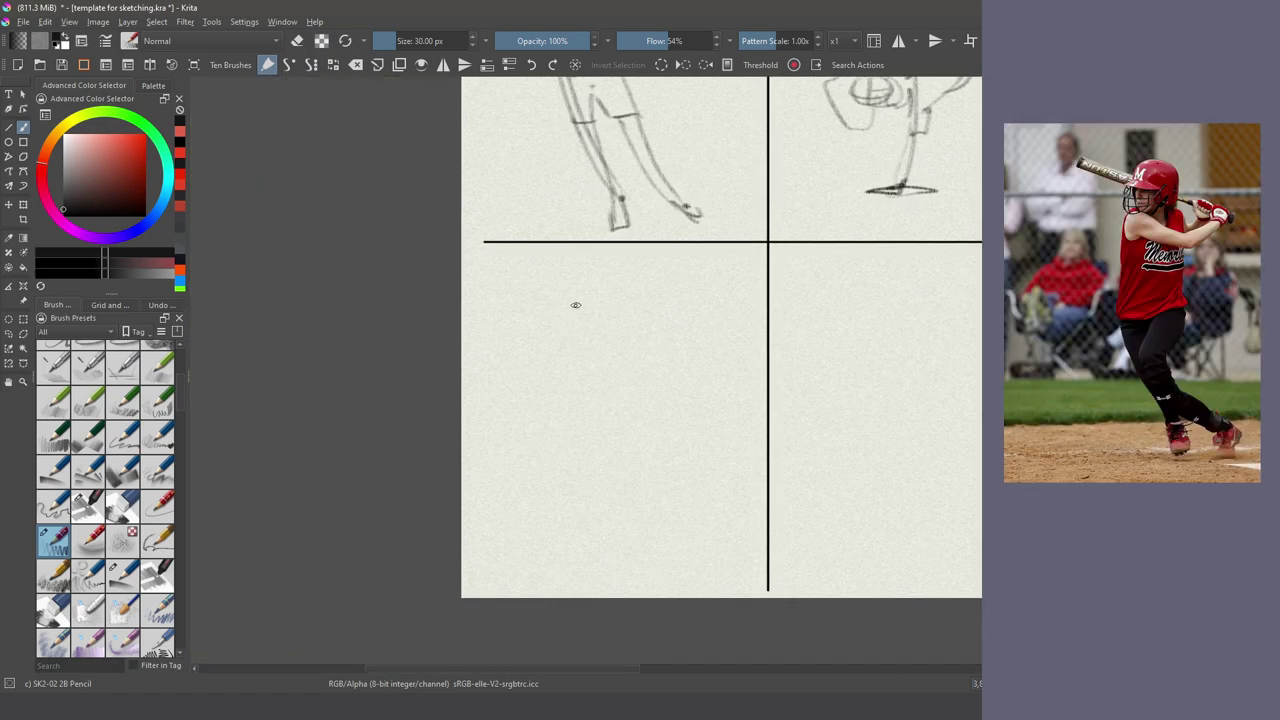
drag(566, 332, 690, 560)
mouse_move(614, 298)
mouse_down()
mouse_move(565, 322)
mouse_move(575, 440)
mouse_up()
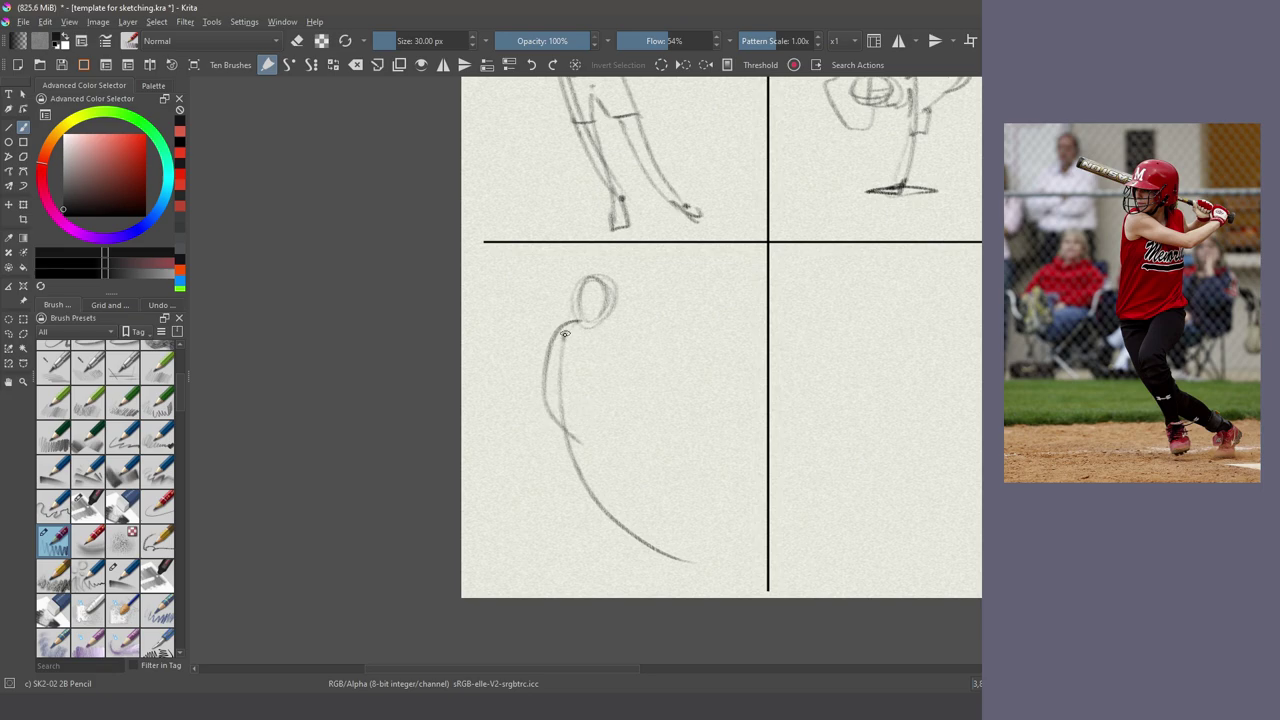
mouse_move(560, 335)
mouse_down()
mouse_move(670, 325)
mouse_move(655, 333)
mouse_move(576, 267)
mouse_up()
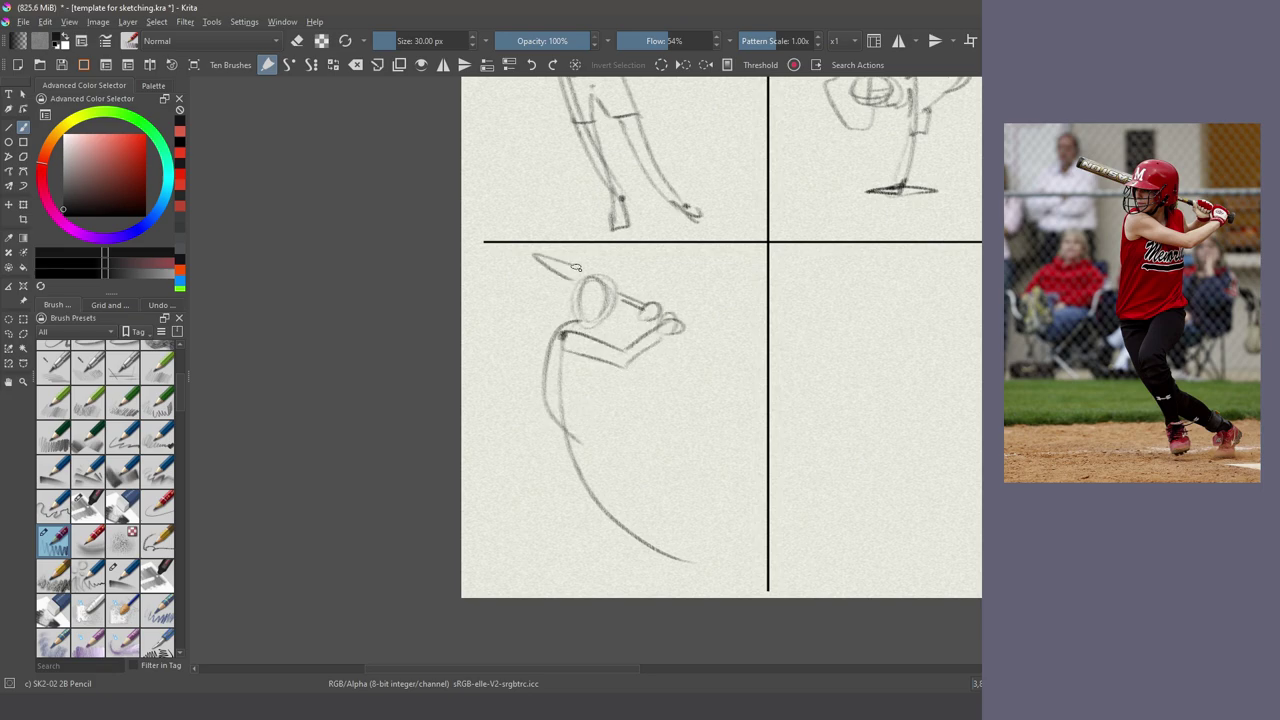
- Sketch the softball batter's torso front, hips, crossed legs and shoes
mouse_move(620, 367)
mouse_down()
mouse_move(590, 470)
mouse_move(591, 527)
mouse_move(611, 542)
mouse_up()
mouse_move(596, 522)
mouse_down()
mouse_move(595, 553)
mouse_move(617, 552)
mouse_up()
drag(556, 430, 563, 457)
drag(597, 464, 630, 504)
mouse_move(621, 503)
mouse_down()
mouse_move(692, 550)
mouse_move(676, 561)
mouse_up()
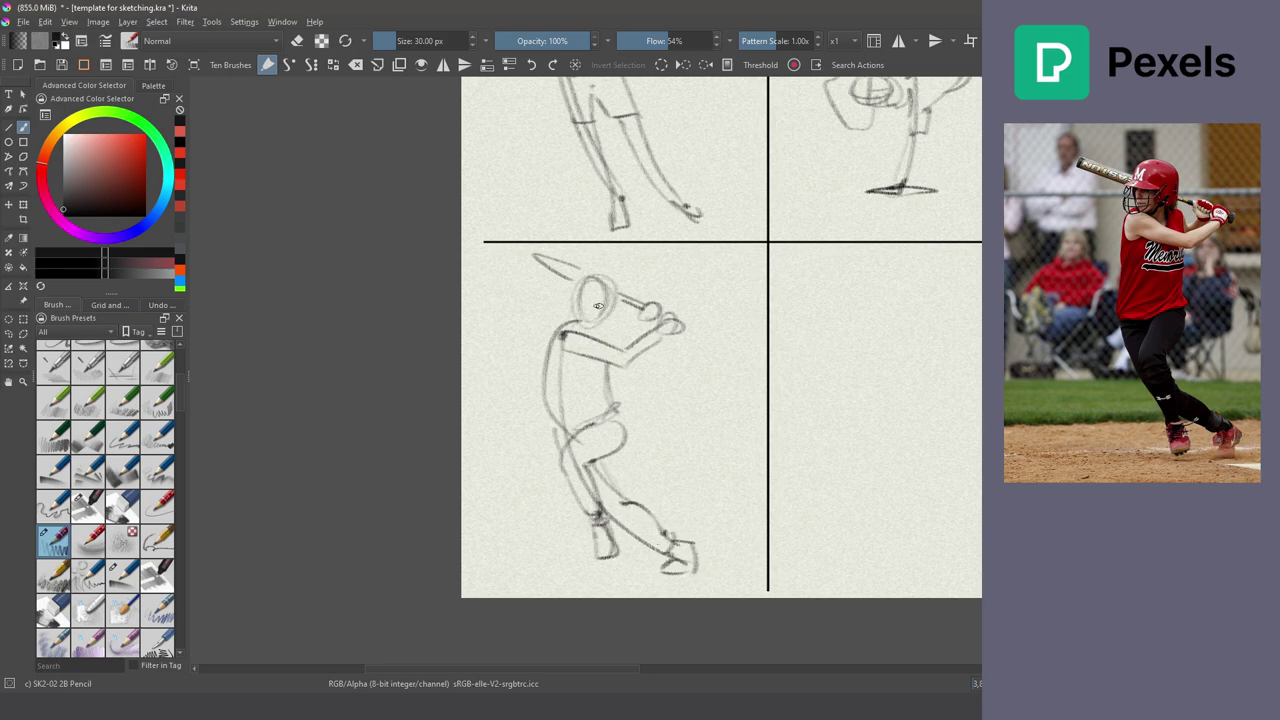
- Add the softball batter's helmet and face, shirt folds and hem, and thicken the arms
mouse_move(597, 306)
mouse_down()
mouse_move(556, 298)
mouse_move(614, 292)
mouse_move(596, 302)
mouse_move(598, 358)
mouse_move(572, 420)
mouse_up()
mouse_move(556, 362)
mouse_down()
mouse_move(584, 422)
mouse_move(546, 443)
mouse_move(548, 366)
mouse_up()
drag(560, 354, 540, 418)
drag(650, 326, 628, 342)
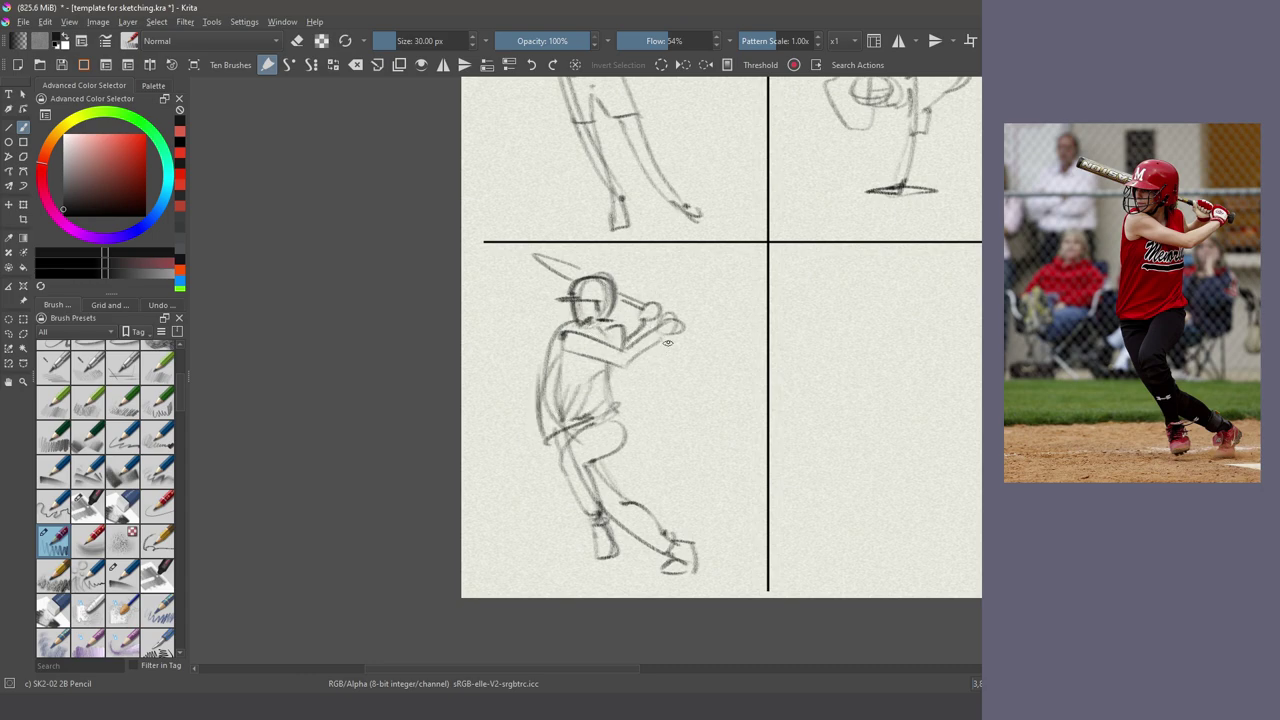
- Sketch the pitcher's capped head, torso, hips and widely stretched legs in the second lower cell
drag(879, 417, 687, 399)
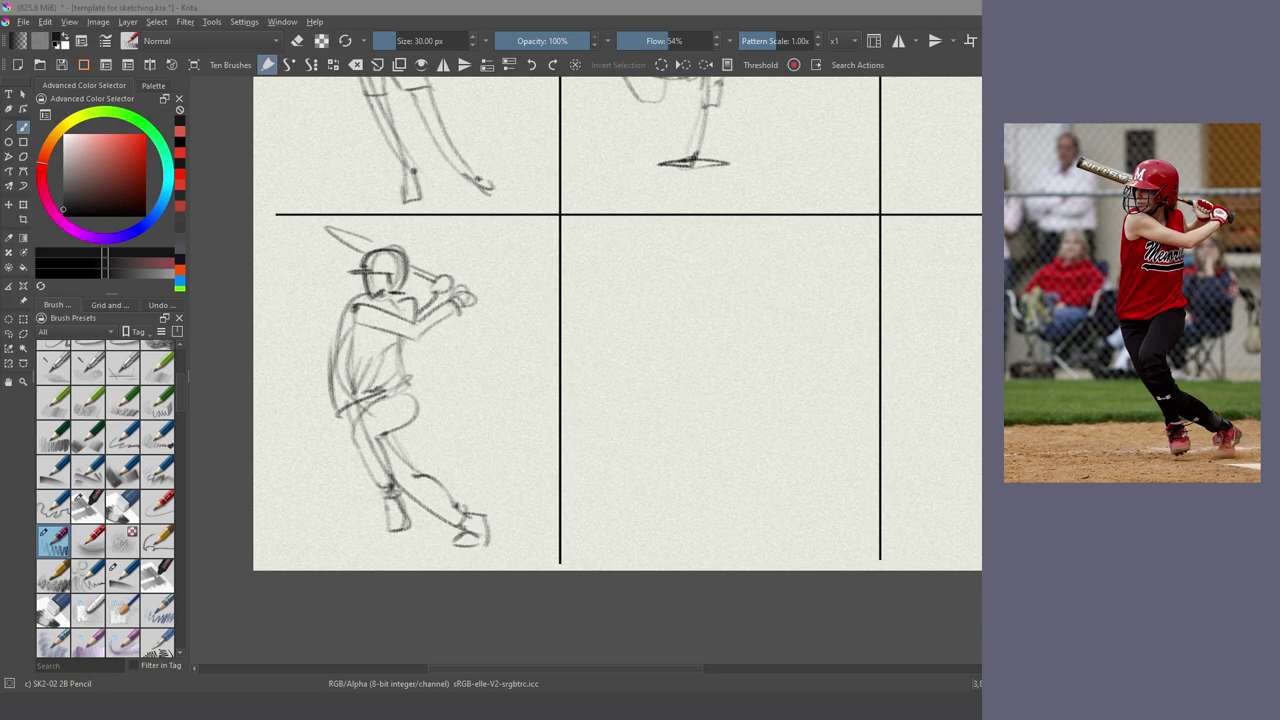
mouse_move(704, 336)
mouse_down()
mouse_move(731, 325)
mouse_move(708, 345)
mouse_up()
mouse_move(702, 361)
mouse_down()
mouse_move(757, 340)
mouse_move(769, 404)
mouse_up()
mouse_move(690, 362)
mouse_down()
mouse_move(718, 406)
mouse_move(773, 402)
mouse_up()
mouse_move(764, 404)
mouse_down()
mouse_move(690, 462)
mouse_move(772, 412)
mouse_move(845, 487)
mouse_up()
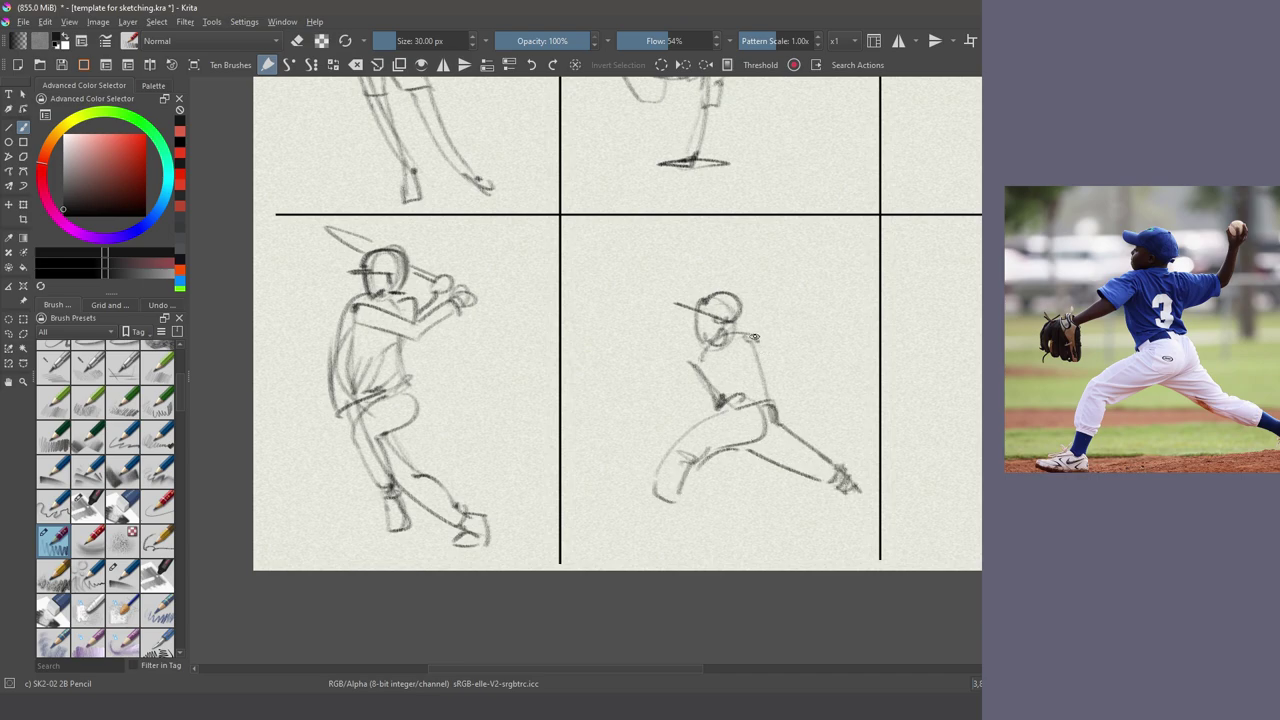
- Sketch the pitcher's raised throwing arm with the ball and the extended glove arm, undoing several strokes along the way
mouse_move(755, 337)
mouse_down()
mouse_move(802, 352)
mouse_move(838, 300)
mouse_move(836, 314)
mouse_move(820, 312)
mouse_move(842, 304)
mouse_up()
mouse_move(694, 352)
mouse_down()
mouse_move(686, 384)
mouse_move(602, 432)
mouse_up()
drag(642, 394, 640, 438)
mouse_move(610, 399)
mouse_down()
mouse_move(630, 394)
mouse_move(608, 434)
mouse_up()
mouse_move(632, 398)
mouse_down()
mouse_move(645, 380)
mouse_move(608, 430)
mouse_move(614, 400)
mouse_up()
key(ctrl+z)
key(ctrl+z)
key(ctrl+z)
key(ctrl+z)
key(ctrl+z)
key(ctrl+z)
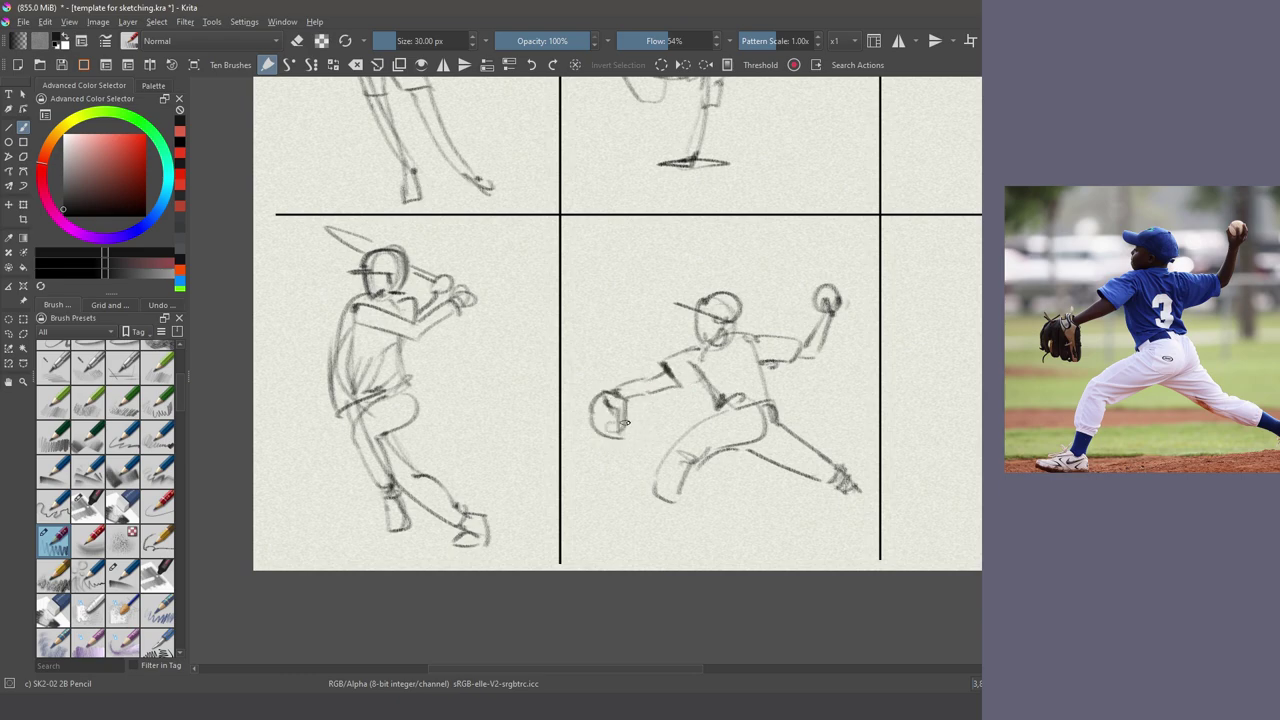
- Add the pitcher's front shoe and rear foot
mouse_move(612, 528)
mouse_down()
mouse_move(660, 528)
mouse_move(656, 541)
mouse_up()
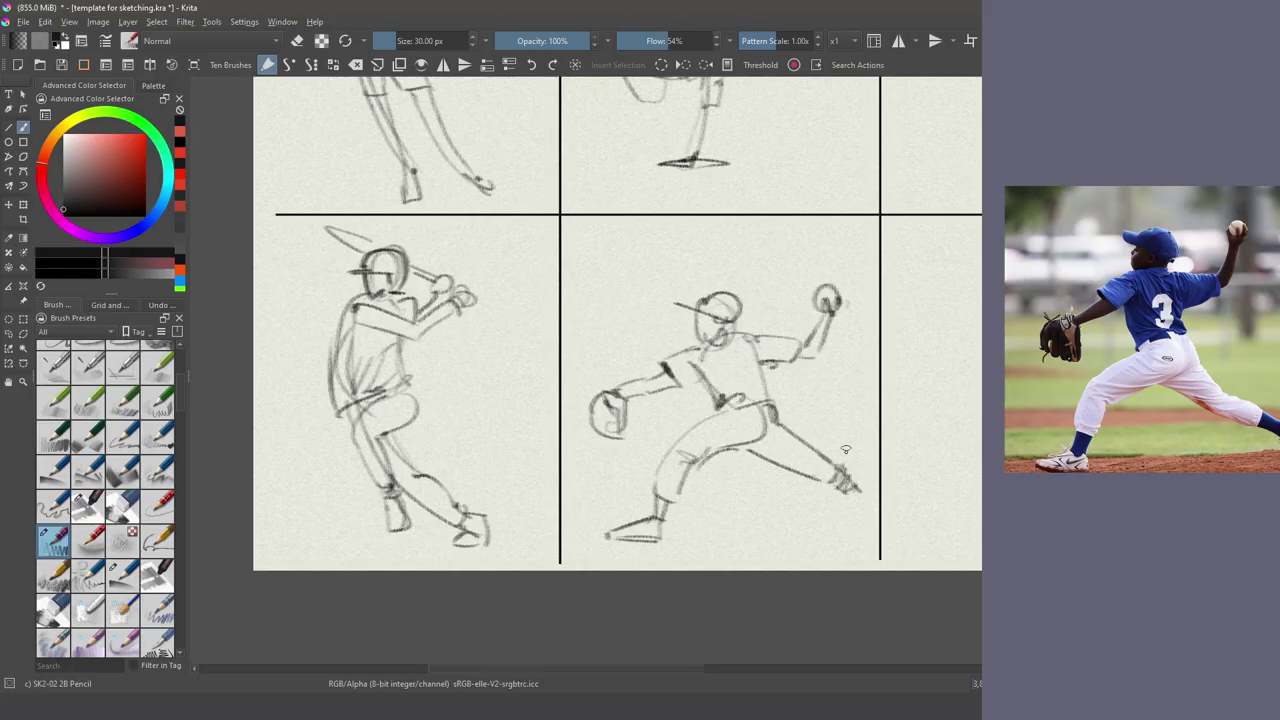
drag(848, 490, 869, 512)
drag(934, 427, 600, 450)
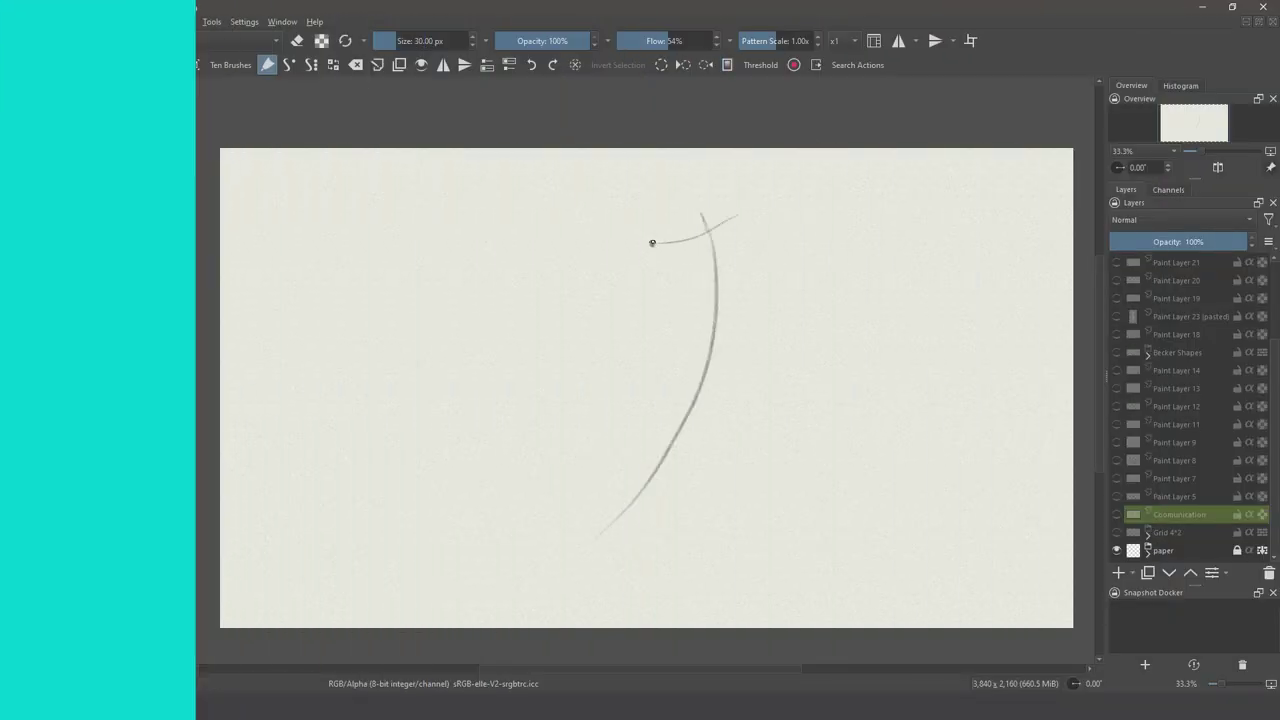
- Build the walking skater's stick figure on the line of action with the head, hip joint, front leg and feet
drag(700, 196, 704, 204)
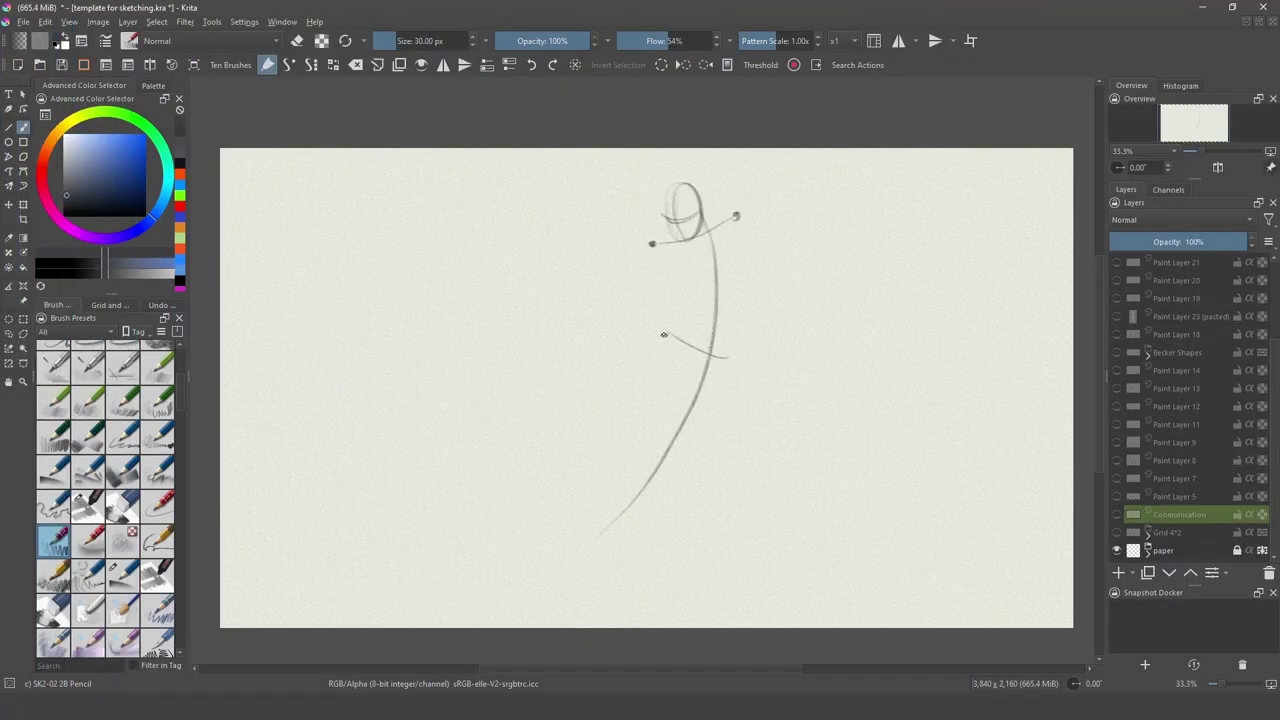
drag(663, 334, 699, 580)
drag(590, 551, 574, 590)
drag(568, 584, 598, 603)
mouse_move(584, 561)
mouse_down()
mouse_move(592, 590)
mouse_move(562, 572)
mouse_up()
drag(560, 572, 551, 581)
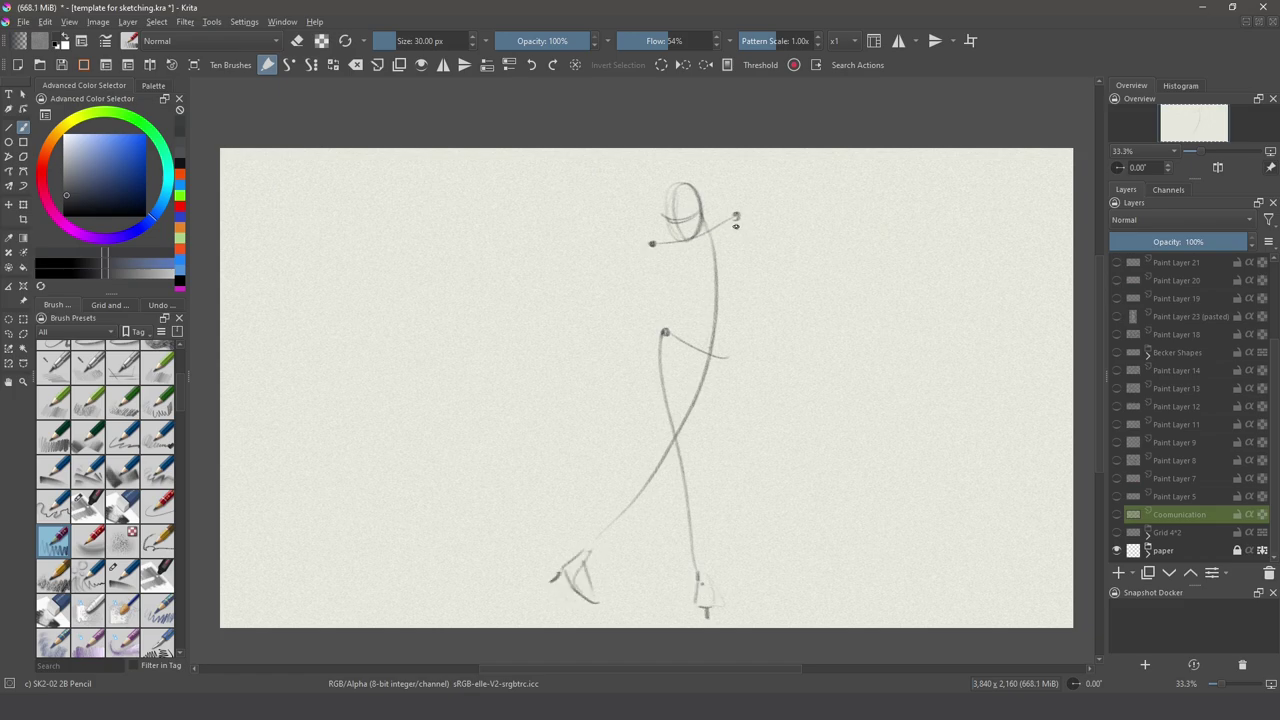
- Draw the skater's arms and outline both sides of the torso and thigh, undoing a misplaced stroke
mouse_move(738, 222)
mouse_down()
mouse_move(772, 351)
mouse_move(768, 395)
mouse_up()
key(ctrl+z)
mouse_move(642, 256)
mouse_down()
mouse_move(626, 391)
mouse_move(669, 484)
mouse_up()
mouse_move(721, 233)
mouse_down()
mouse_move(731, 362)
mouse_move(715, 396)
mouse_up()
drag(670, 305, 656, 431)
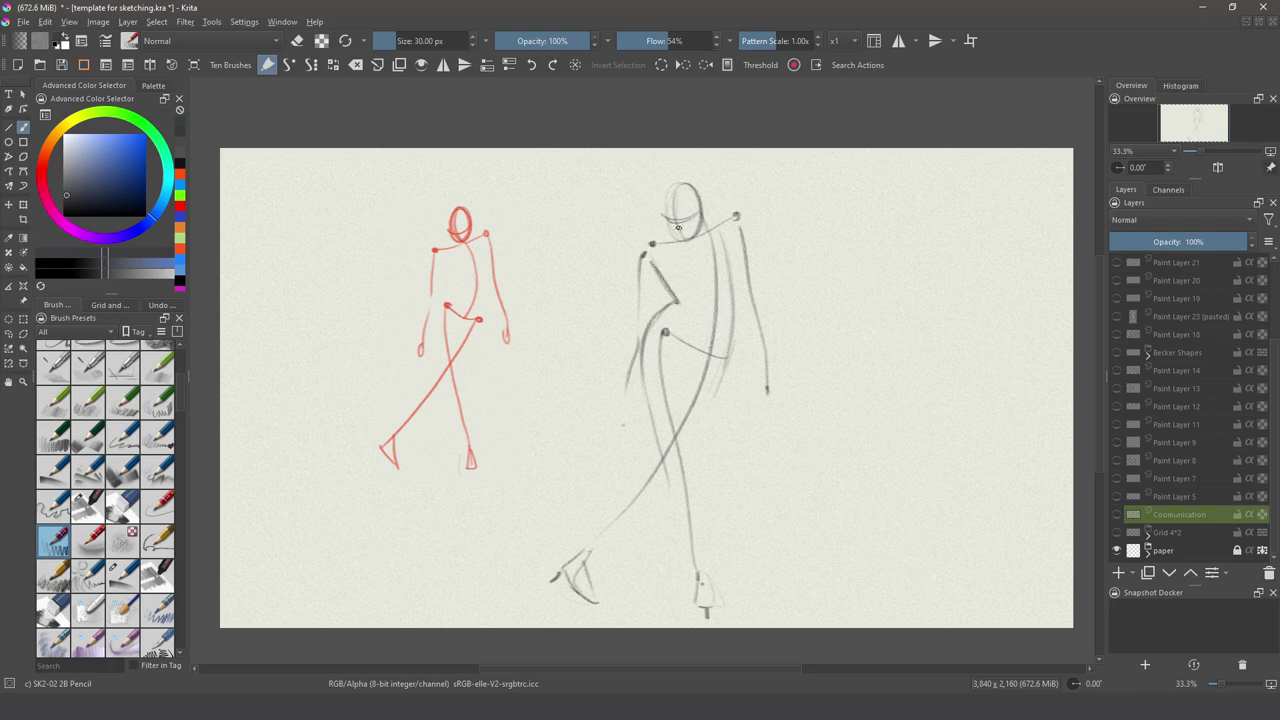
- Add the skater's costume neckline and bodice, shoulder, tied-up hair, bent arm with hand, and inner thigh contour
drag(670, 258, 710, 254)
mouse_move(714, 250)
mouse_down()
mouse_move(718, 288)
mouse_move(736, 298)
mouse_up()
drag(734, 290, 726, 355)
drag(733, 212, 712, 226)
mouse_move(676, 172)
mouse_down()
mouse_move(664, 197)
mouse_move(712, 215)
mouse_move(662, 204)
mouse_up()
drag(646, 240, 628, 350)
drag(656, 274, 616, 414)
drag(688, 346, 695, 440)
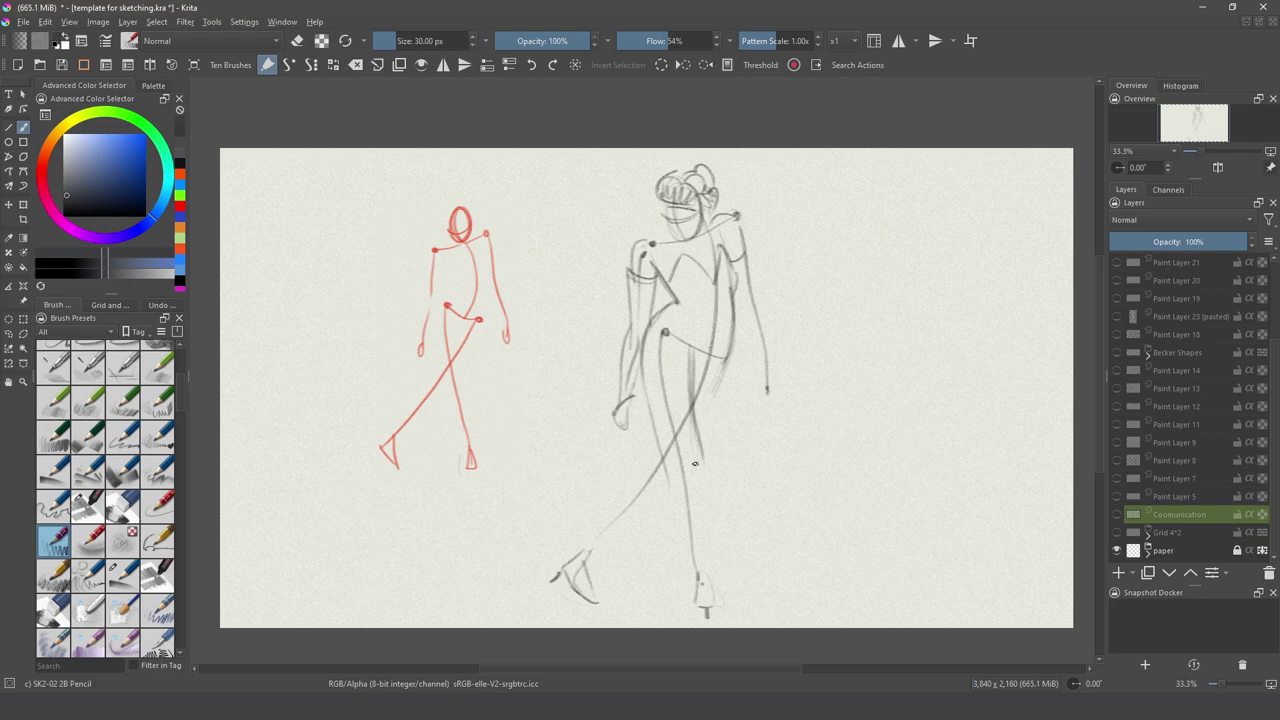
- Outline the skater's front and rear legs, the leotard's leg opening, and both skates
mouse_move(697, 466)
mouse_down()
mouse_move(688, 580)
mouse_move(667, 478)
mouse_up()
drag(670, 337, 664, 460)
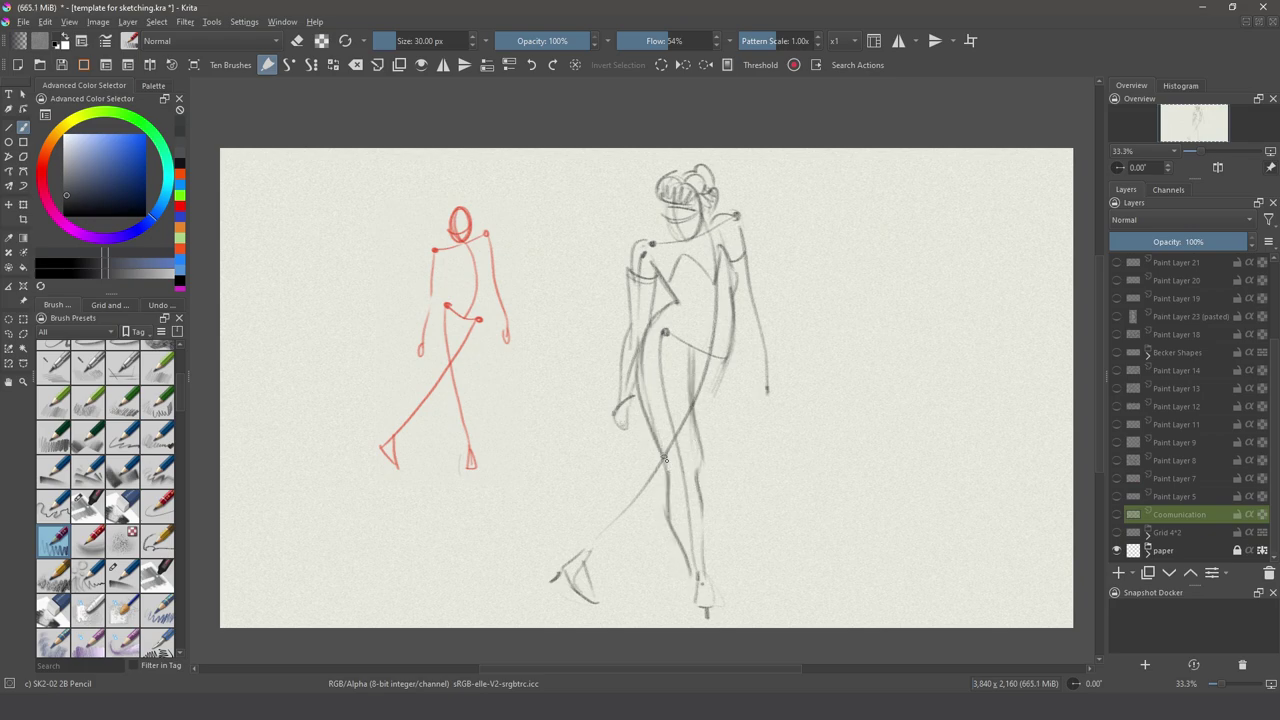
drag(643, 353, 698, 386)
mouse_move(628, 458)
mouse_down()
mouse_move(578, 526)
mouse_move(596, 536)
mouse_move(542, 540)
mouse_move(564, 598)
mouse_up()
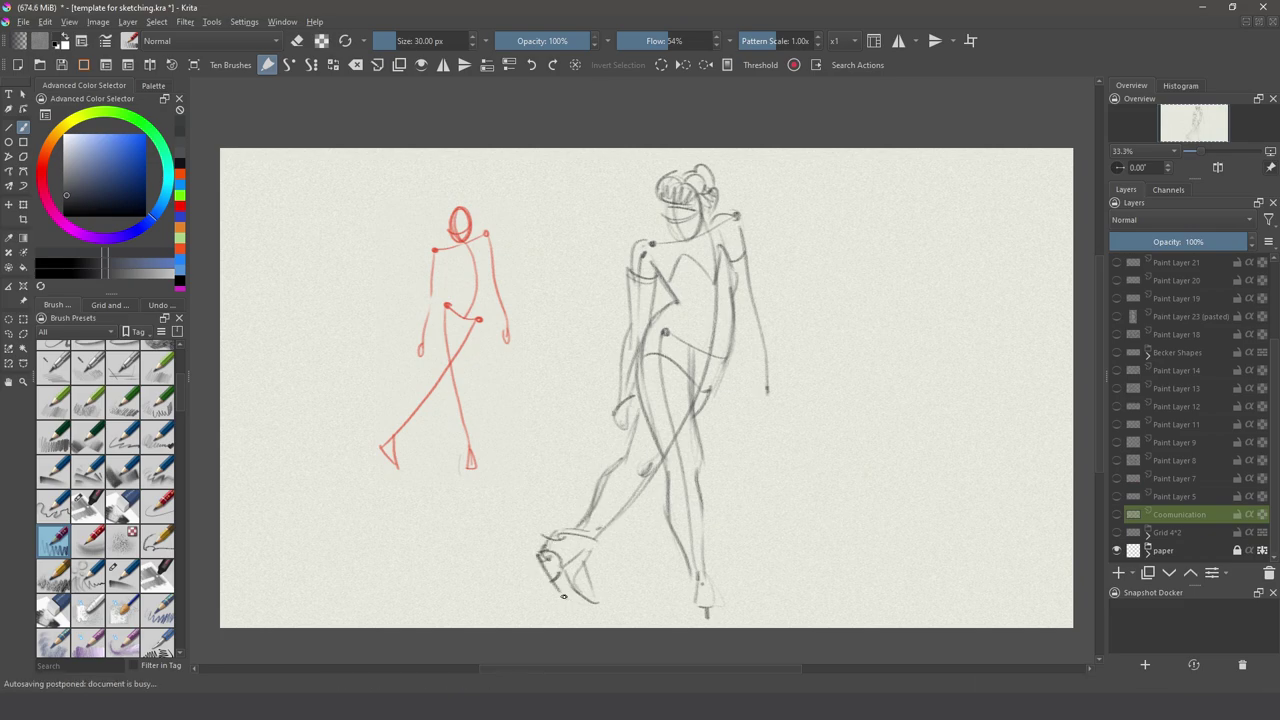
mouse_move(524, 544)
mouse_down()
mouse_move(556, 600)
mouse_move(592, 604)
mouse_up()
drag(690, 560, 692, 604)
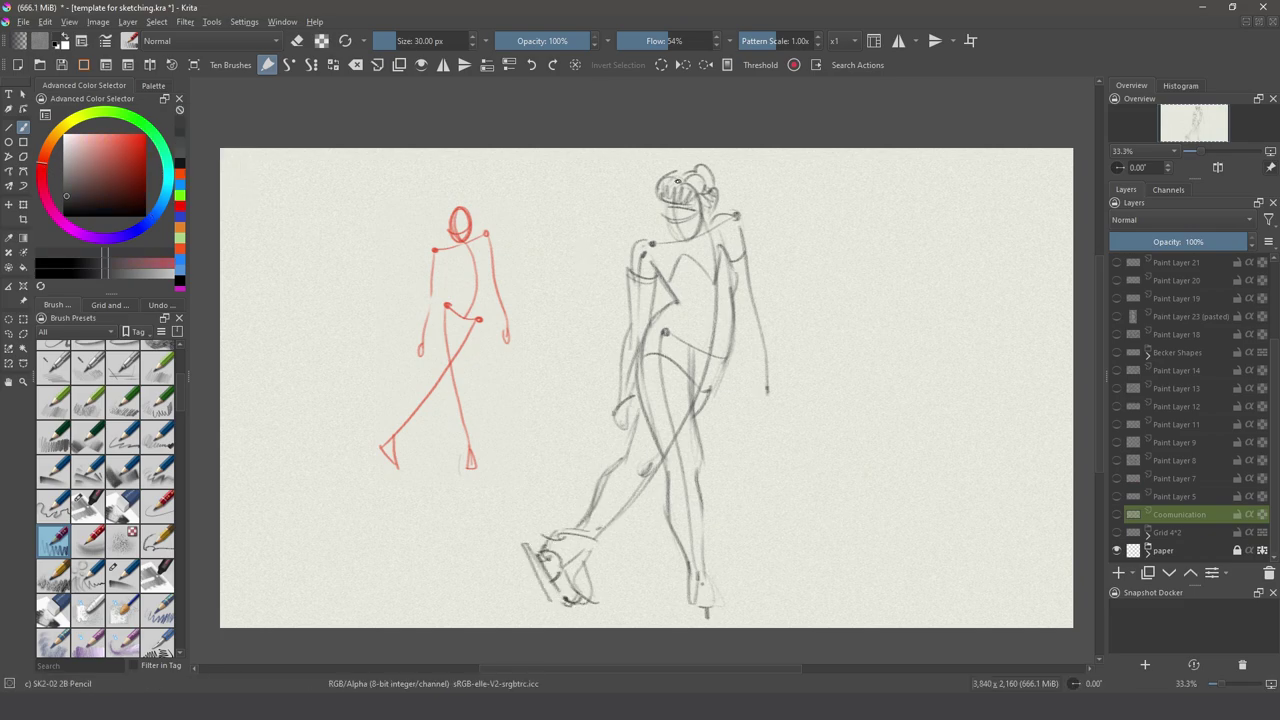
- Pick a dark colour from the sketch and flesh out the skater's hanging forearm and hand
ctrl+click(740, 318)
drag(740, 316, 752, 378)
mouse_move(752, 368)
mouse_down()
mouse_move(766, 396)
mouse_move(752, 406)
mouse_up()
drag(756, 394, 768, 414)
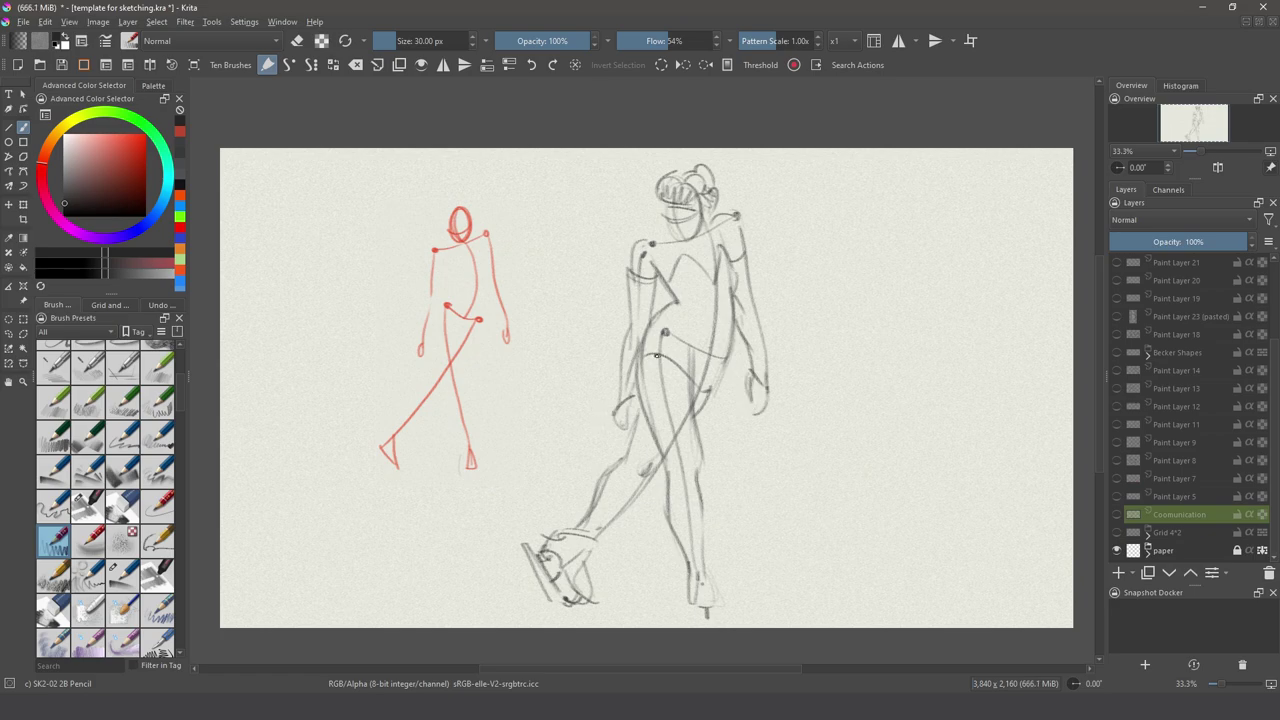
- Add the short fringed skirt around the skater's hips and a waist detail on the costume
drag(652, 320, 628, 352)
drag(642, 338, 660, 358)
drag(668, 350, 700, 394)
drag(716, 358, 724, 398)
drag(722, 358, 732, 396)
drag(670, 304, 680, 310)
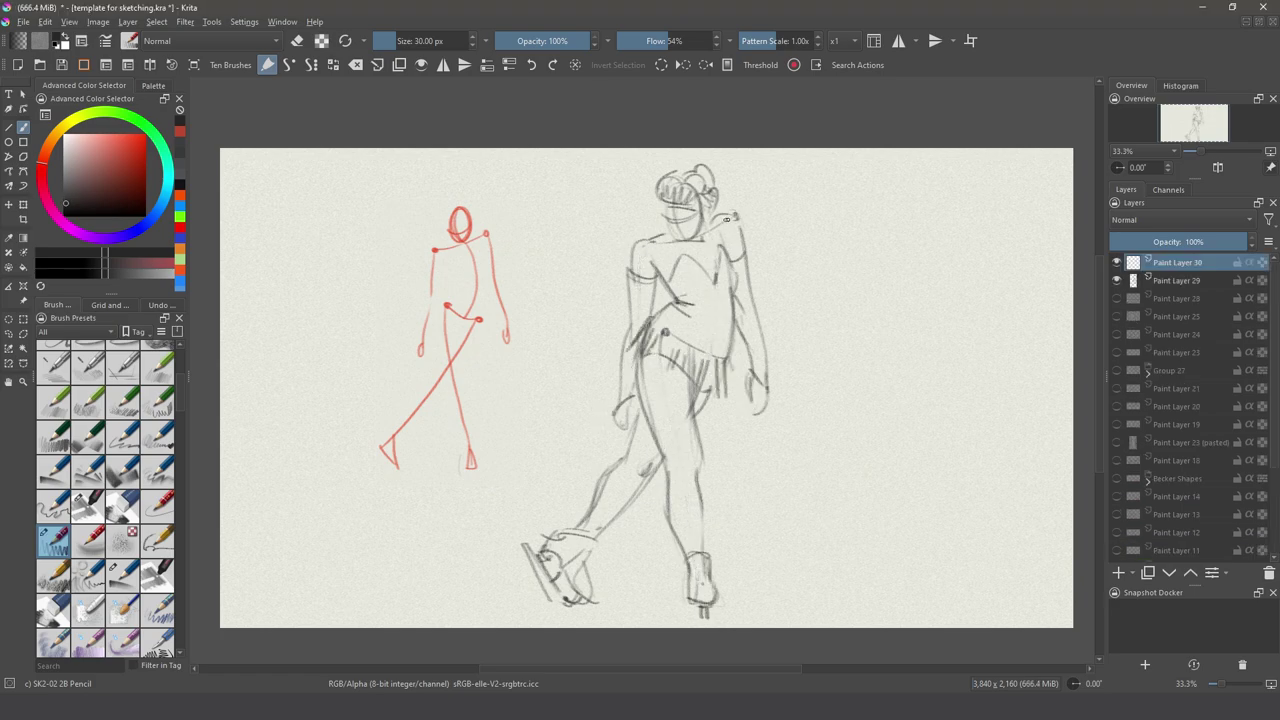
- Sample a colour from the sketch and trace construction lines over the skater's torso, legs, skates, arms and face
ctrl+click(658, 260)
mouse_move(725, 227)
mouse_down()
mouse_move(645, 250)
mouse_move(701, 341)
mouse_move(664, 335)
mouse_move(714, 358)
mouse_move(703, 585)
mouse_up()
mouse_move(712, 360)
mouse_down()
mouse_move(569, 553)
mouse_move(584, 594)
mouse_up()
drag(584, 594, 558, 556)
drag(704, 556, 696, 594)
drag(728, 226, 757, 396)
drag(644, 252, 627, 401)
mouse_move(686, 184)
mouse_down()
mouse_move(688, 237)
mouse_move(700, 216)
mouse_up()
drag(685, 186, 679, 222)
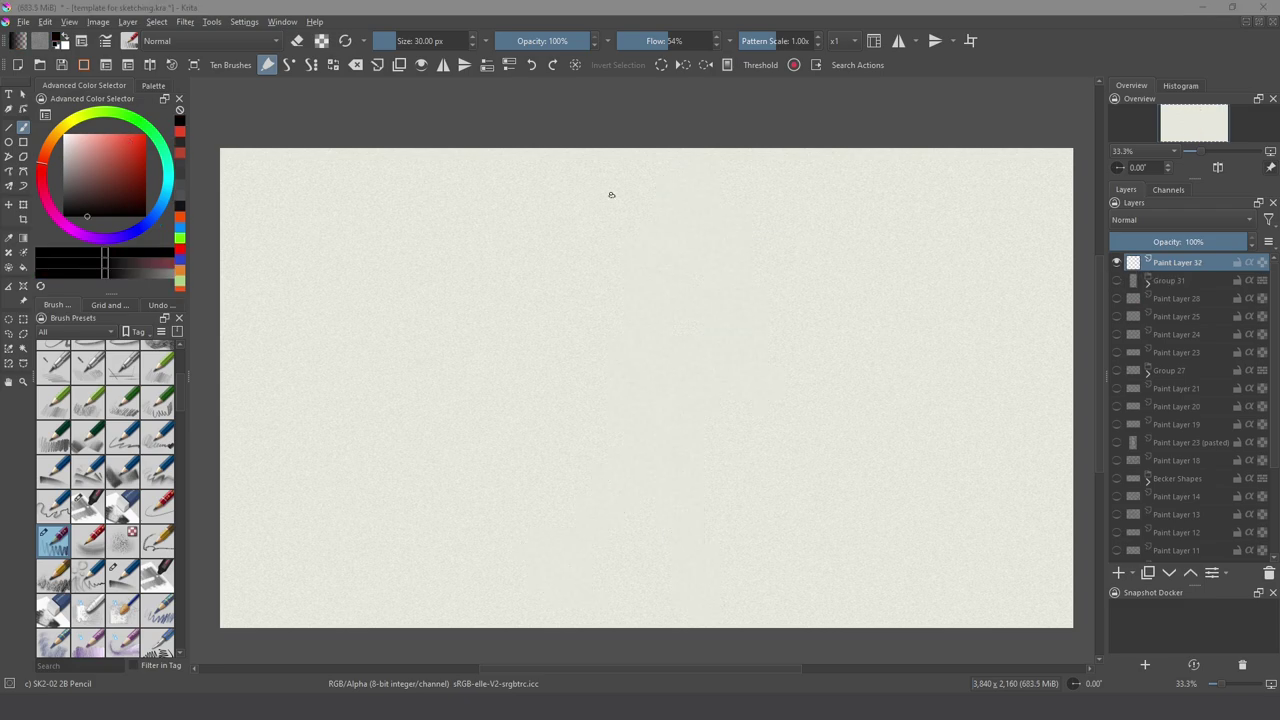
- Start a new figure on the empty page with a diagonal arm line, curved line of action, head, hips and shoulder joints
drag(612, 186, 815, 410)
mouse_move(720, 296)
mouse_down()
mouse_move(614, 428)
mouse_move(592, 575)
mouse_move(742, 252)
mouse_up()
drag(597, 383, 651, 424)
drag(676, 274, 681, 280)
drag(725, 322, 730, 328)
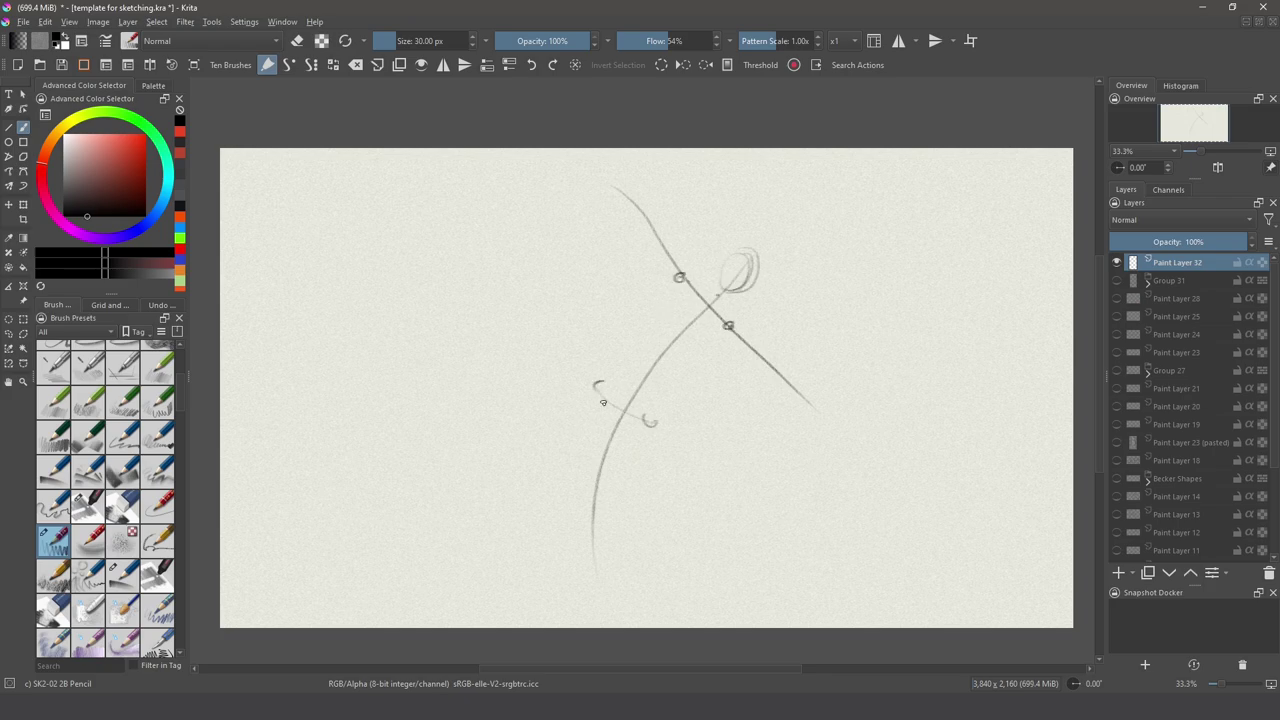
- Sketch the lunging figure's stretched back leg, bent front leg, feet and raised arm, with the torso contour and skirt hem curve
drag(608, 386, 450, 594)
mouse_move(650, 425)
mouse_down()
mouse_move(726, 493)
mouse_move(658, 568)
mouse_up()
drag(690, 538, 680, 570)
drag(698, 582, 648, 582)
drag(459, 551, 432, 594)
mouse_move(432, 594)
mouse_down()
mouse_move(478, 598)
mouse_move(434, 596)
mouse_up()
mouse_move(736, 290)
mouse_down()
mouse_move(706, 262)
mouse_move(590, 372)
mouse_move(684, 465)
mouse_up()
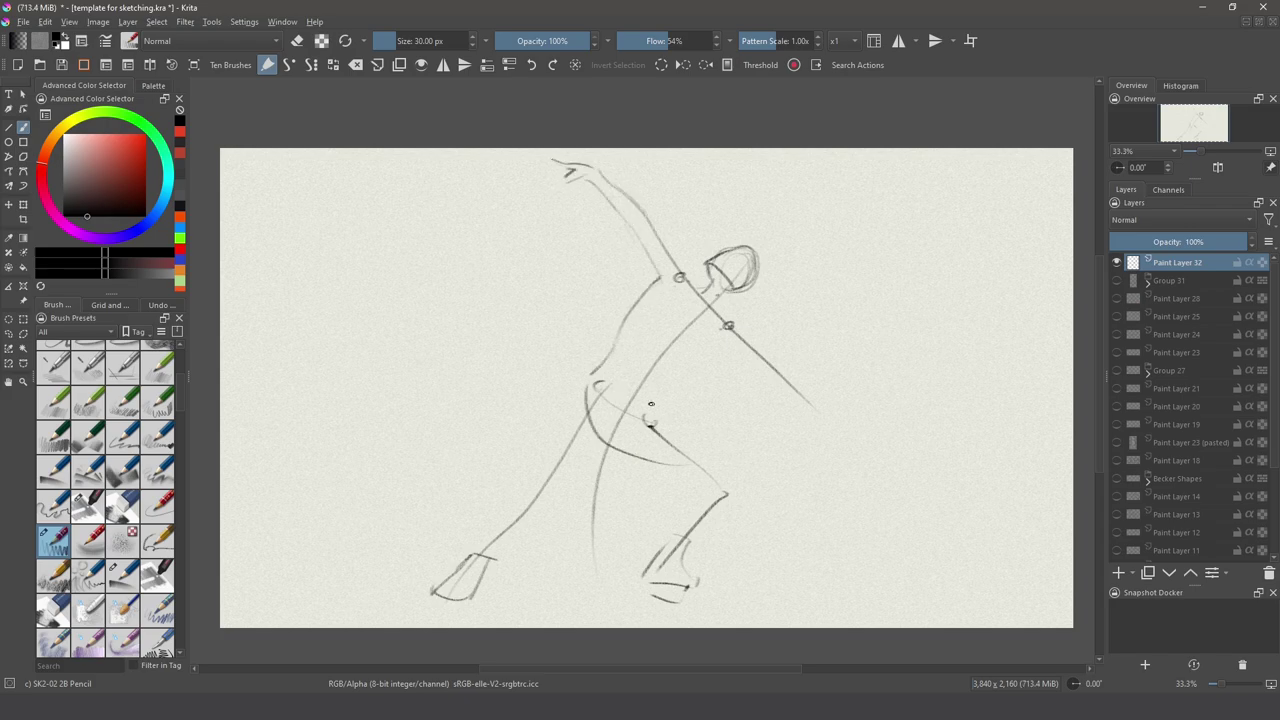
- Flesh out the figure's lowered arm and hand, and add the V-shaped neckline down the chest
drag(700, 340, 655, 405)
drag(728, 322, 768, 356)
mouse_move(720, 340)
mouse_down()
mouse_move(782, 378)
mouse_move(838, 442)
mouse_move(826, 444)
mouse_up()
drag(710, 300, 655, 352)
drag(686, 334, 650, 354)
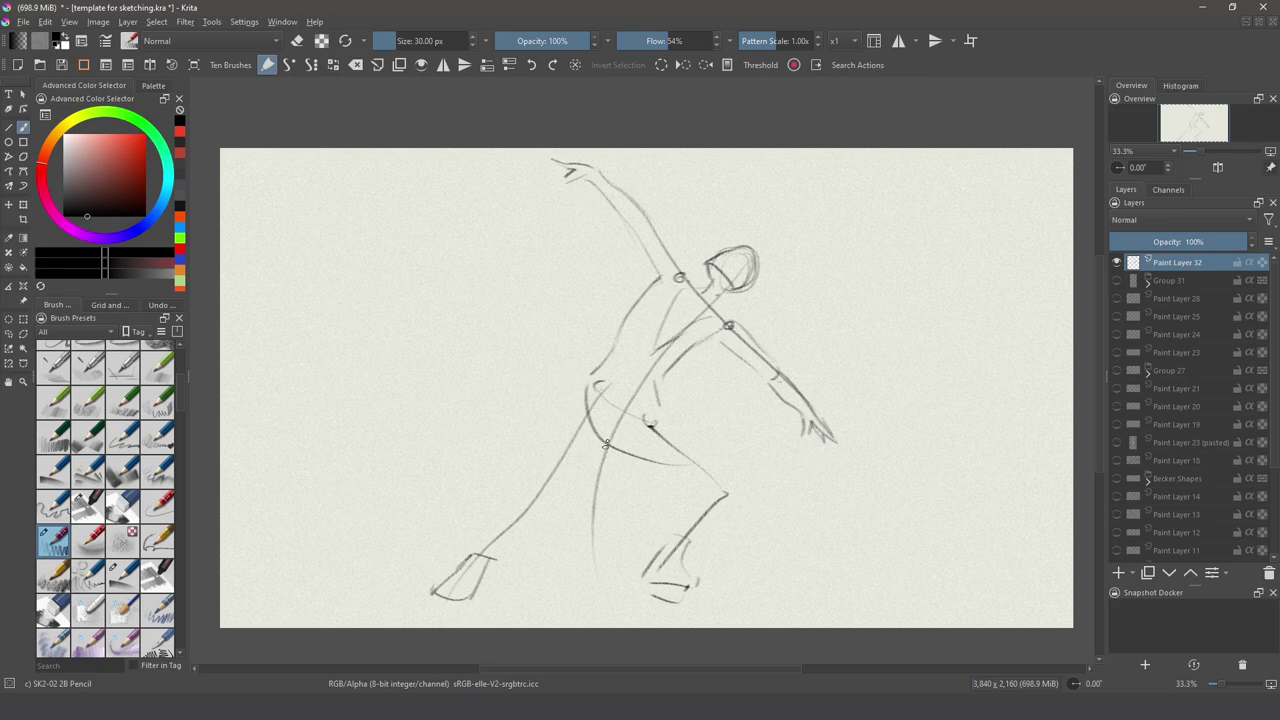
- Give volume to the figure's back and front legs and draw the flowing skirt panel behind the hips
drag(605, 445, 548, 508)
drag(585, 382, 528, 470)
mouse_move(545, 415)
mouse_down()
mouse_move(520, 473)
mouse_move(540, 504)
mouse_move(492, 524)
mouse_up()
drag(552, 492, 484, 574)
drag(518, 494, 472, 552)
drag(510, 502, 466, 560)
drag(596, 434, 722, 504)
mouse_move(676, 480)
mouse_down()
mouse_move(690, 492)
mouse_move(644, 578)
mouse_up()
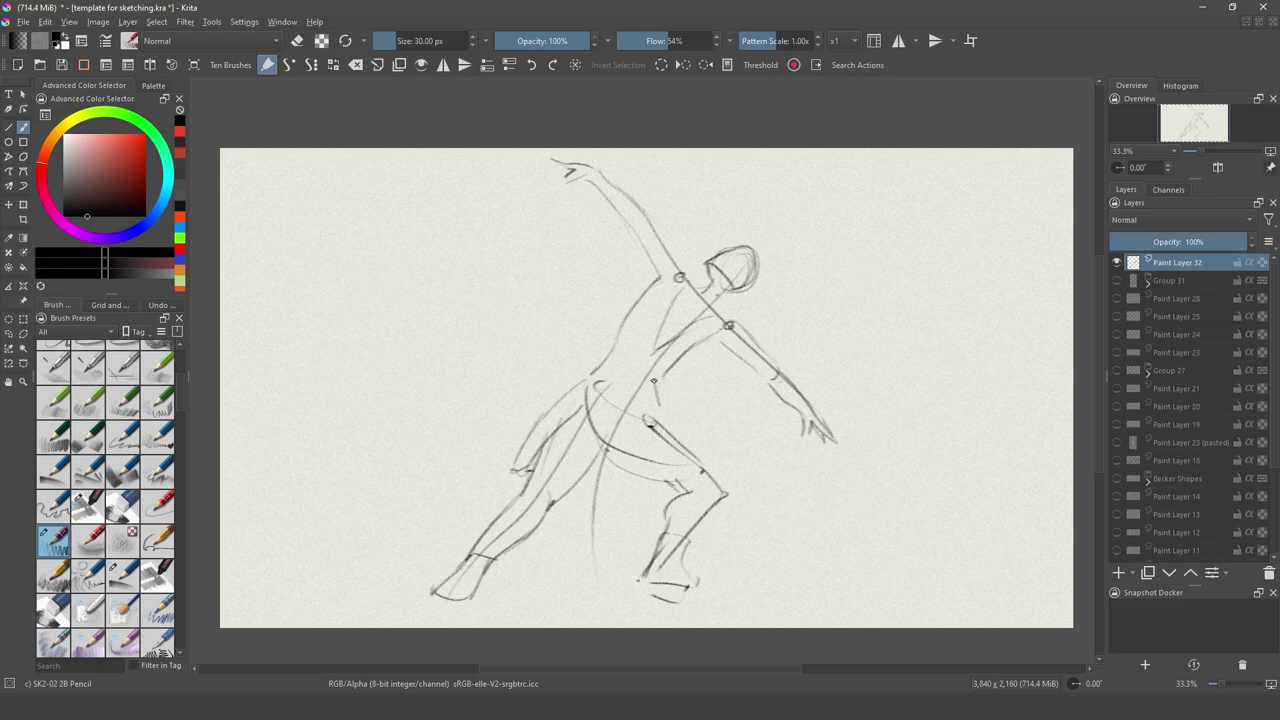
- Define the figure's front waist and skirt hem, and darken the head and the edges of the dress bodice
drag(654, 381, 660, 418)
drag(602, 448, 552, 506)
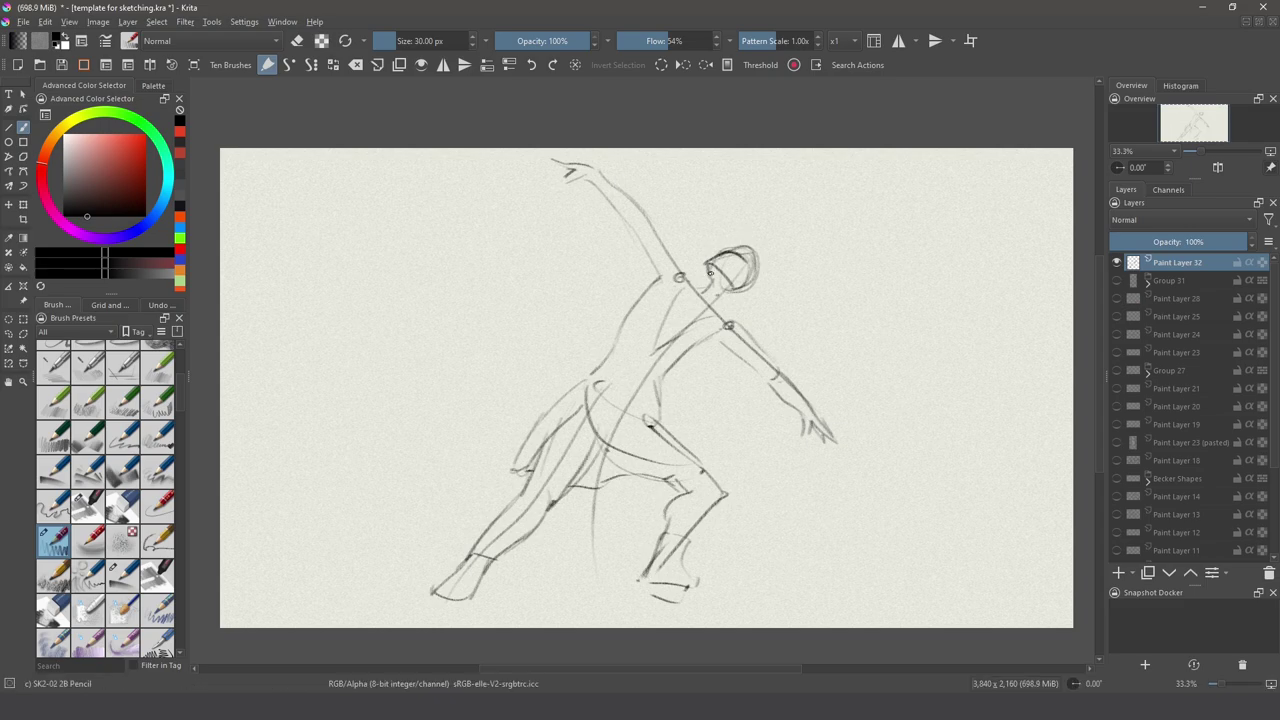
mouse_move(760, 259)
mouse_down()
mouse_move(736, 296)
mouse_move(756, 347)
mouse_move(671, 361)
mouse_up()
drag(674, 290, 614, 364)
drag(633, 308, 616, 366)
drag(707, 315, 653, 358)
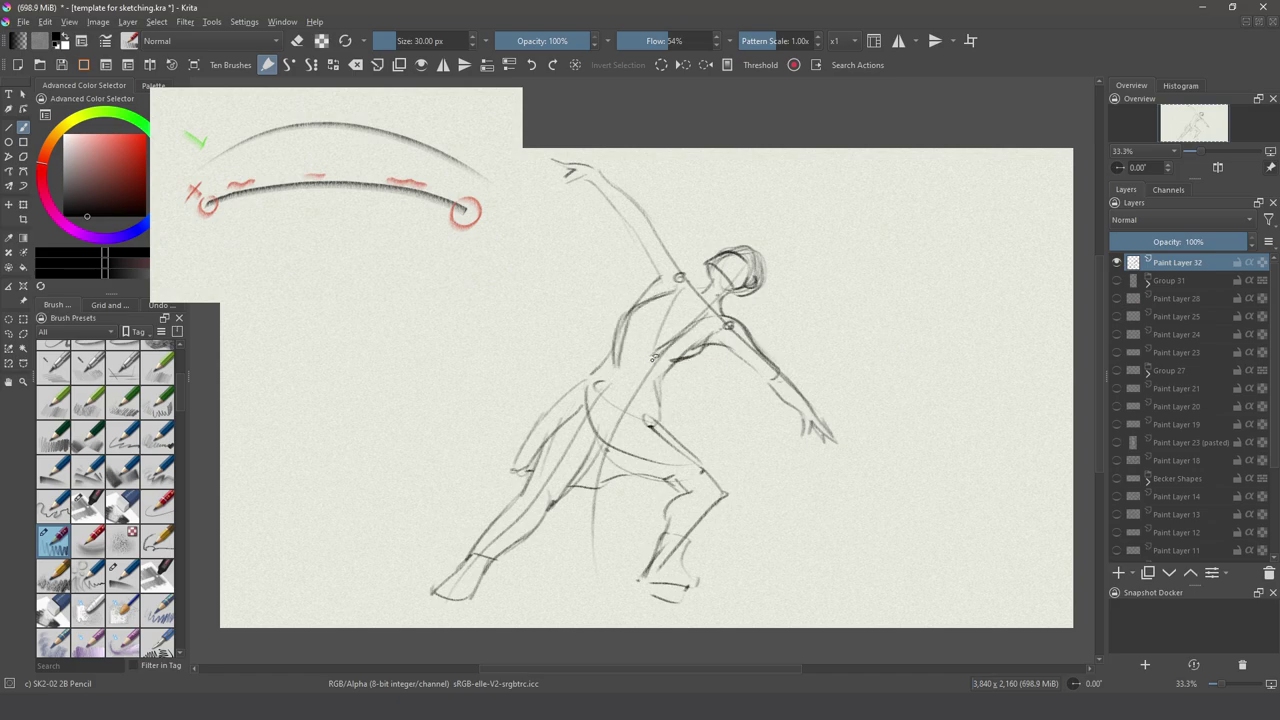
drag(681, 296, 651, 358)
- Draw the short sleeve cuffs on both arms and mark the elbow and knee joints
mouse_move(660, 278)
mouse_down()
mouse_move(657, 242)
mouse_move(644, 250)
mouse_up()
mouse_move(645, 248)
mouse_down()
mouse_move(609, 202)
mouse_move(661, 285)
mouse_up()
drag(660, 246, 679, 271)
drag(762, 348, 748, 366)
drag(725, 329, 750, 366)
drag(754, 366, 802, 416)
drag(543, 495, 534, 504)
drag(712, 489, 725, 499)
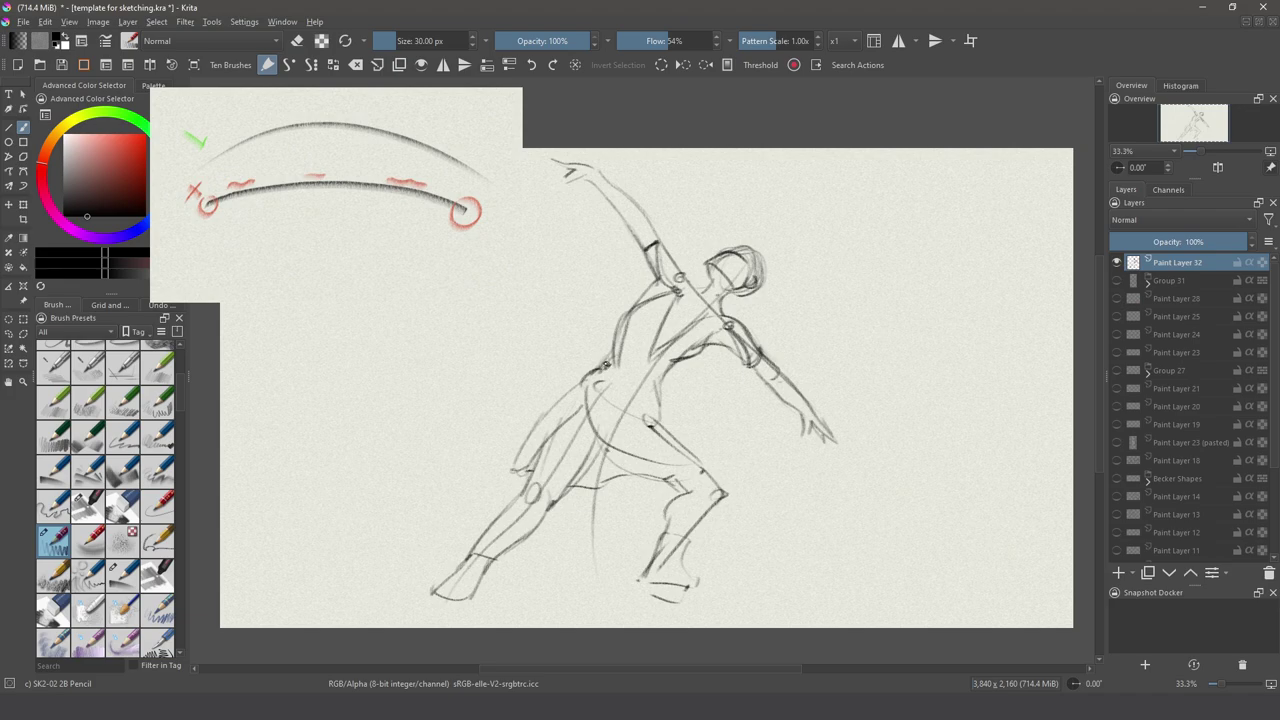
- Change to a softer shading brush and shade the dress from the bodice down over the skirt
click(88, 541)
drag(670, 295, 632, 402)
drag(644, 312, 612, 400)
mouse_move(714, 320)
mouse_down()
mouse_move(656, 362)
mouse_move(666, 466)
mouse_up()
mouse_move(588, 390)
mouse_down()
mouse_move(530, 458)
mouse_move(672, 466)
mouse_up()
mouse_move(606, 430)
mouse_down()
mouse_move(668, 474)
mouse_move(628, 485)
mouse_up()
- Return to the 2B Pencil brush and define the skirt hem, the raised forearm and the face
click(53, 541)
drag(595, 448, 671, 484)
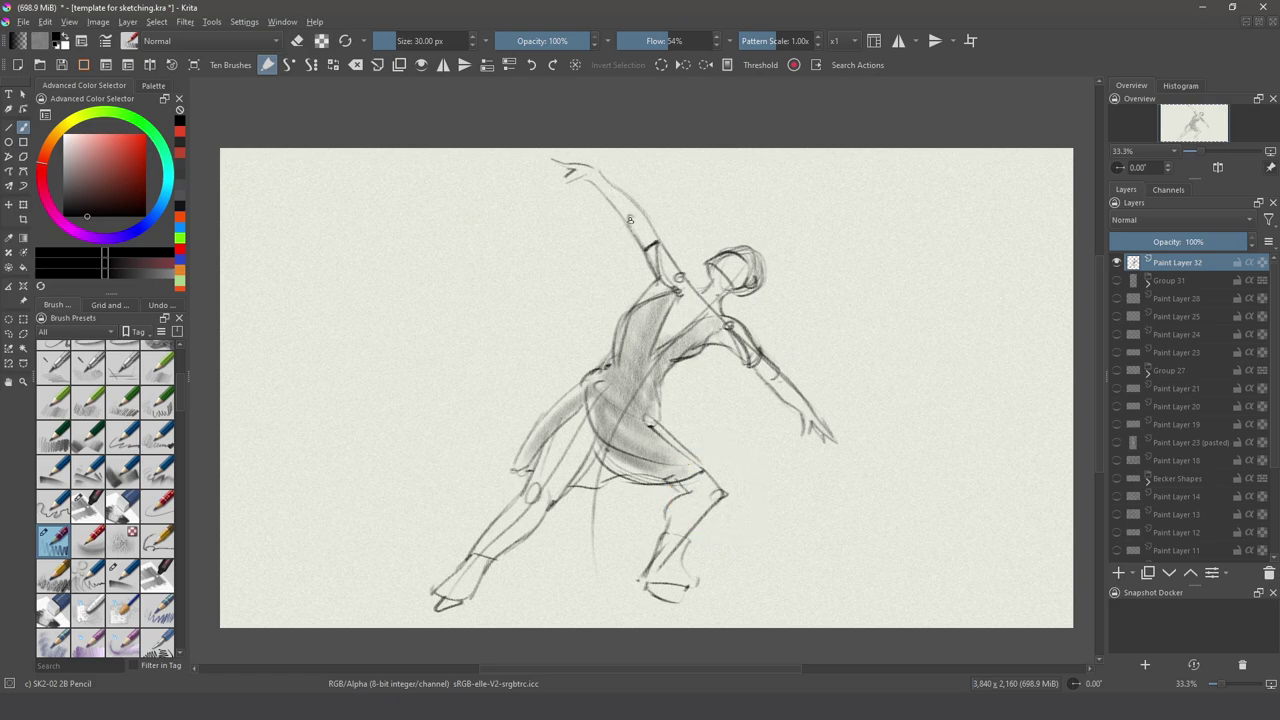
drag(598, 172, 626, 222)
drag(628, 220, 584, 172)
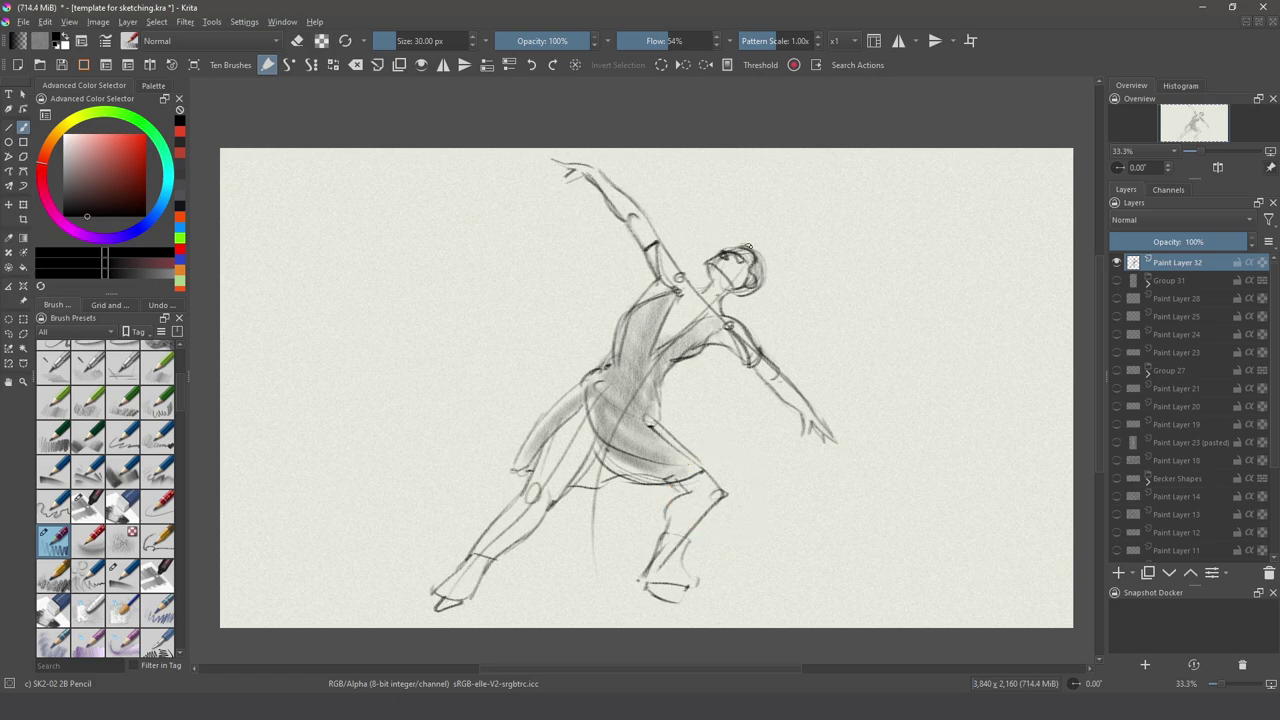
- Pick bright red and trace construction lines over the figure's torso, hips, legs, arms and head
click(146, 140)
drag(680, 275, 682, 279)
mouse_move(682, 280)
mouse_down()
mouse_move(729, 327)
mouse_move(617, 408)
mouse_up()
key(ctrl+z)
drag(699, 305, 615, 403)
mouse_move(594, 388)
mouse_down()
mouse_move(642, 415)
mouse_move(597, 390)
mouse_up()
mouse_move(643, 412)
mouse_down()
mouse_move(540, 486)
mouse_move(450, 586)
mouse_up()
mouse_move(640, 416)
mouse_down()
mouse_move(716, 488)
mouse_move(664, 576)
mouse_up()
drag(660, 560, 688, 578)
mouse_move(674, 276)
mouse_down()
mouse_move(556, 162)
mouse_move(594, 182)
mouse_up()
drag(730, 326, 826, 436)
drag(716, 298, 712, 252)
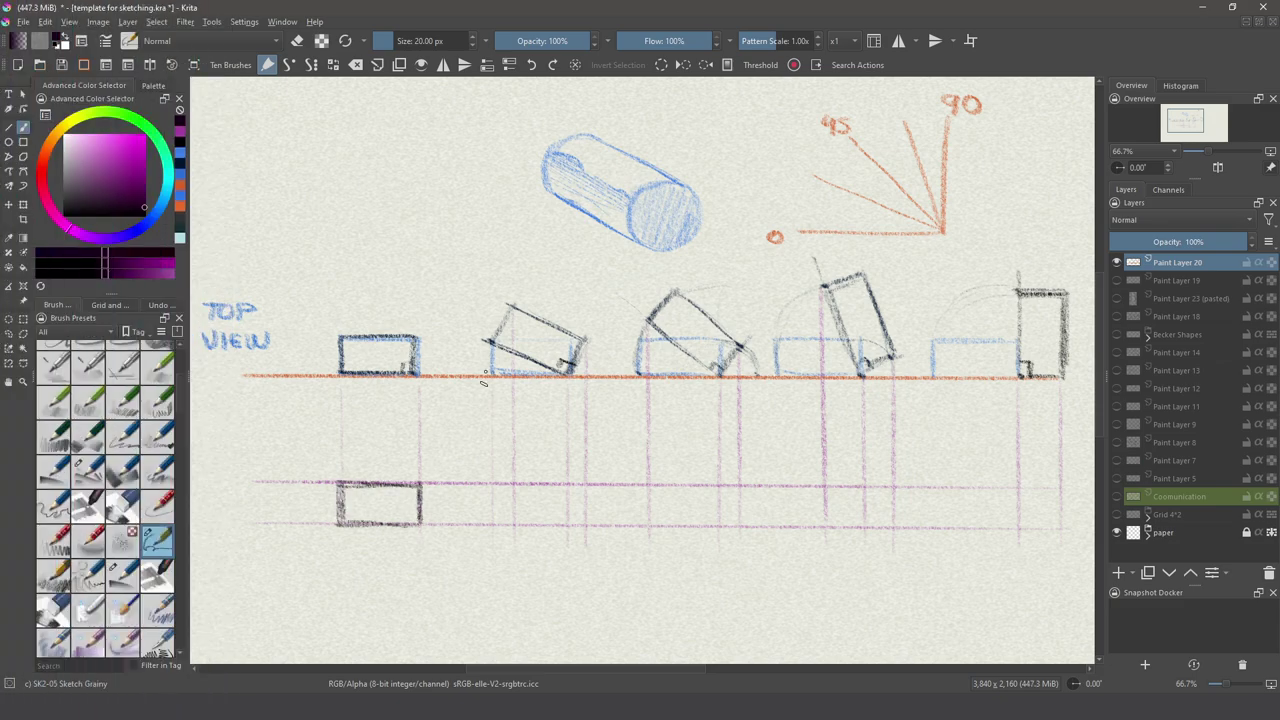
drag(503, 484, 503, 520)
mouse_move(581, 516)
mouse_down()
mouse_move(578, 487)
mouse_move(498, 485)
mouse_up()
key(ctrl+z)
key(ctrl+z)
key(ctrl+z)
- Draw the slightly tilted cylinder between the second set of guides, with a narrow end ellipse and rounded far end
mouse_move(577, 487)
mouse_down()
mouse_move(578, 521)
mouse_move(580, 487)
mouse_up()
mouse_move(574, 486)
mouse_down()
mouse_move(508, 486)
mouse_move(510, 522)
mouse_up()
drag(572, 523, 510, 521)
- Draw the more steeply tilted cylinder between the third set of guides, with a wider end ellipse
drag(728, 486, 730, 524)
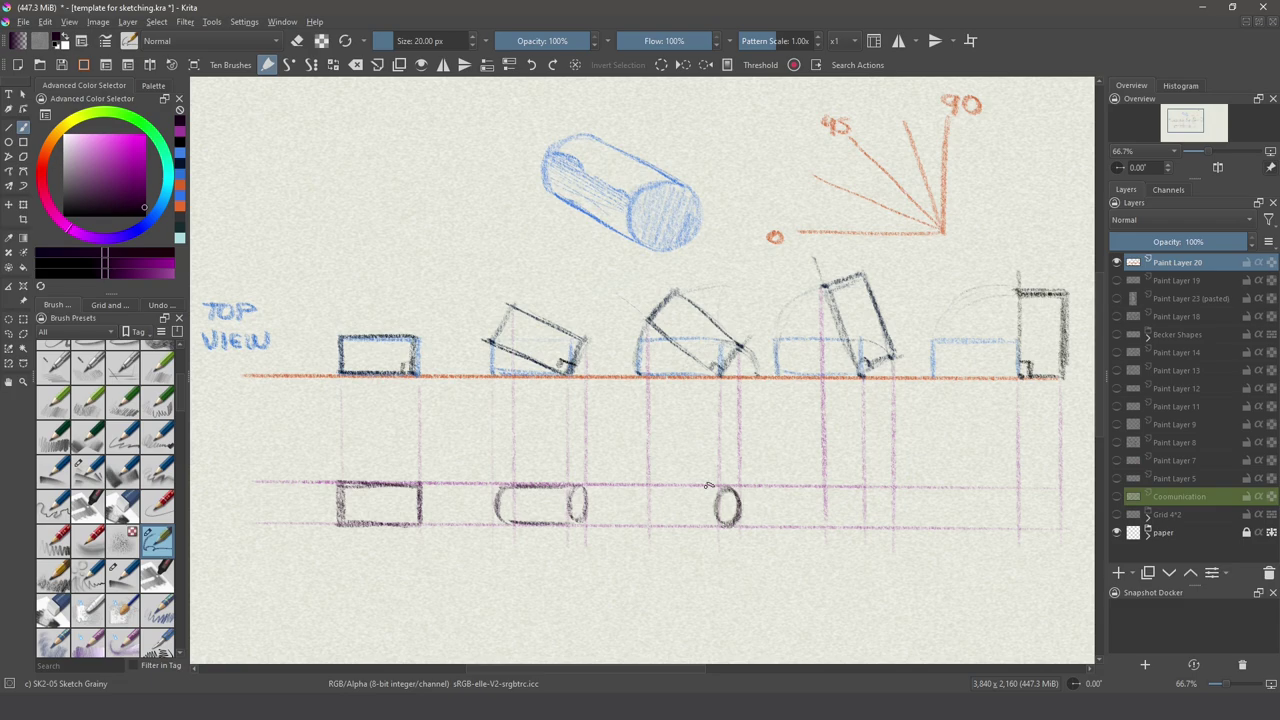
drag(662, 486, 660, 522)
drag(720, 486, 656, 487)
drag(660, 523, 718, 522)
drag(876, 488, 878, 524)
mouse_move(870, 489)
mouse_down()
mouse_move(824, 503)
mouse_move(834, 524)
mouse_up()
drag(830, 524, 874, 525)
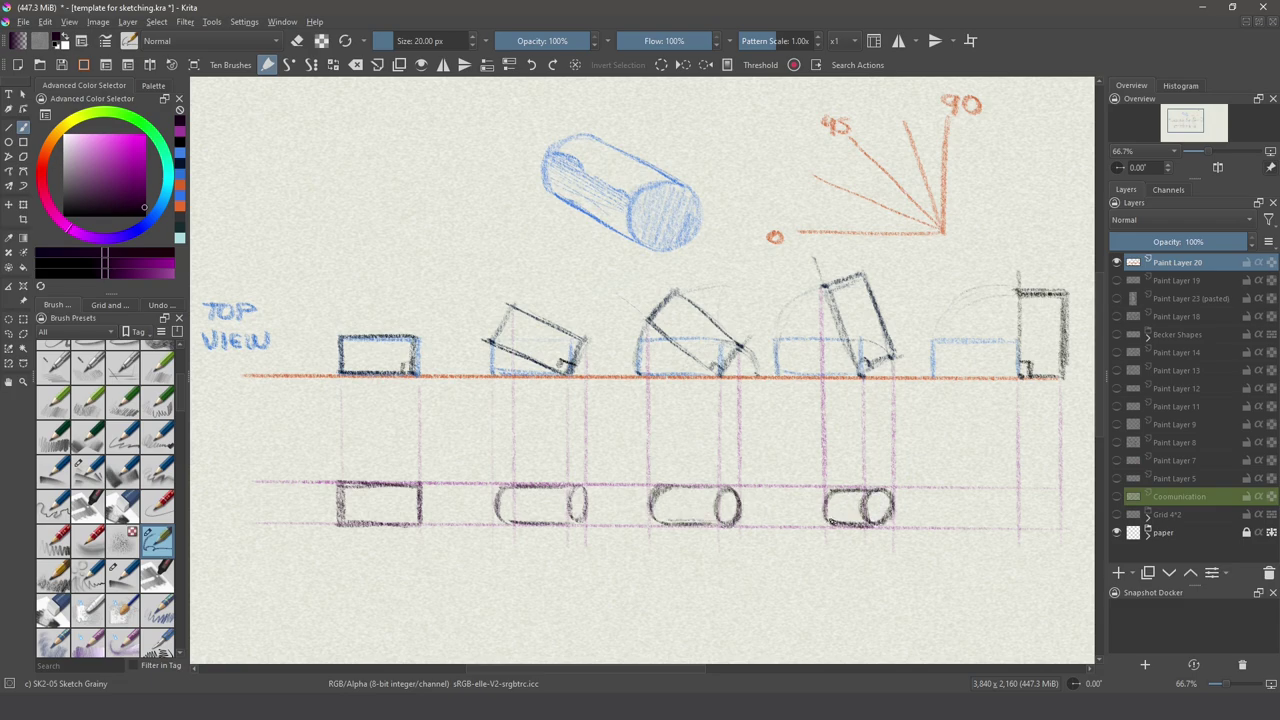
drag(1040, 488, 1040, 527)
key(ctrl+z)
key(ctrl+z)
key(ctrl+z)
key(ctrl+z)
- Draw the short foreshortened cylinder between the fourth set of guides and a full circle for the upright 90-degree cylinder
mouse_move(880, 488)
mouse_down()
mouse_move(880, 525)
mouse_move(876, 489)
mouse_up()
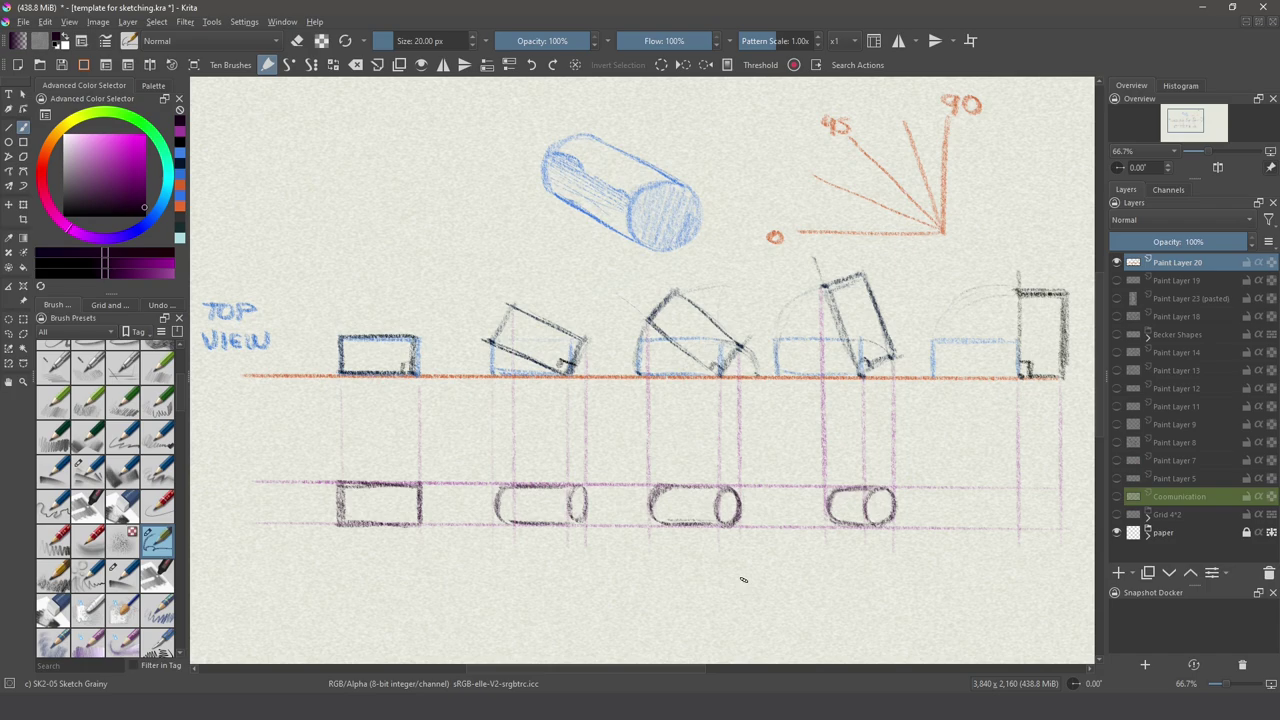
mouse_move(1056, 500)
mouse_down()
mouse_move(1018, 512)
mouse_move(1029, 491)
mouse_up()
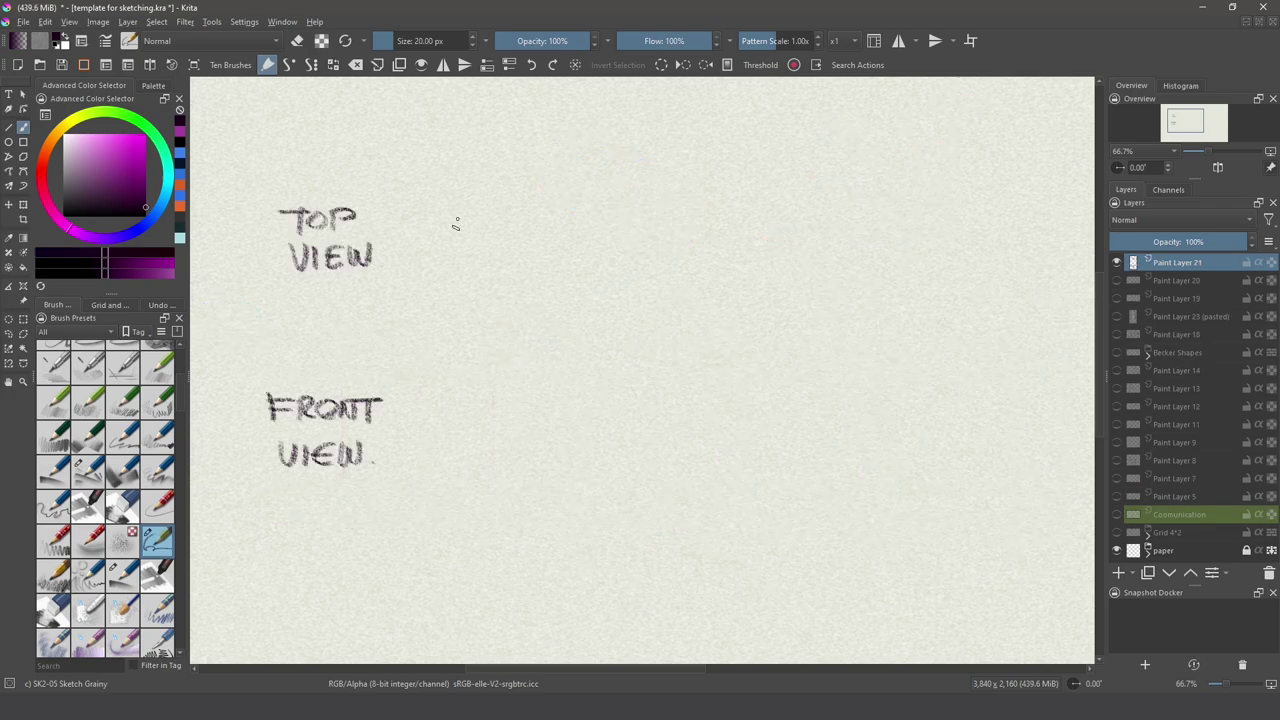
- Draw two square top-view frames, one with two separate side-by-side circles and one with two circles placed diagonally and touching
mouse_move(486, 190)
mouse_down()
mouse_move(486, 300)
mouse_move(626, 190)
mouse_up()
mouse_move(622, 192)
mouse_down()
mouse_move(622, 312)
mouse_move(486, 310)
mouse_up()
drag(520, 228, 588, 229)
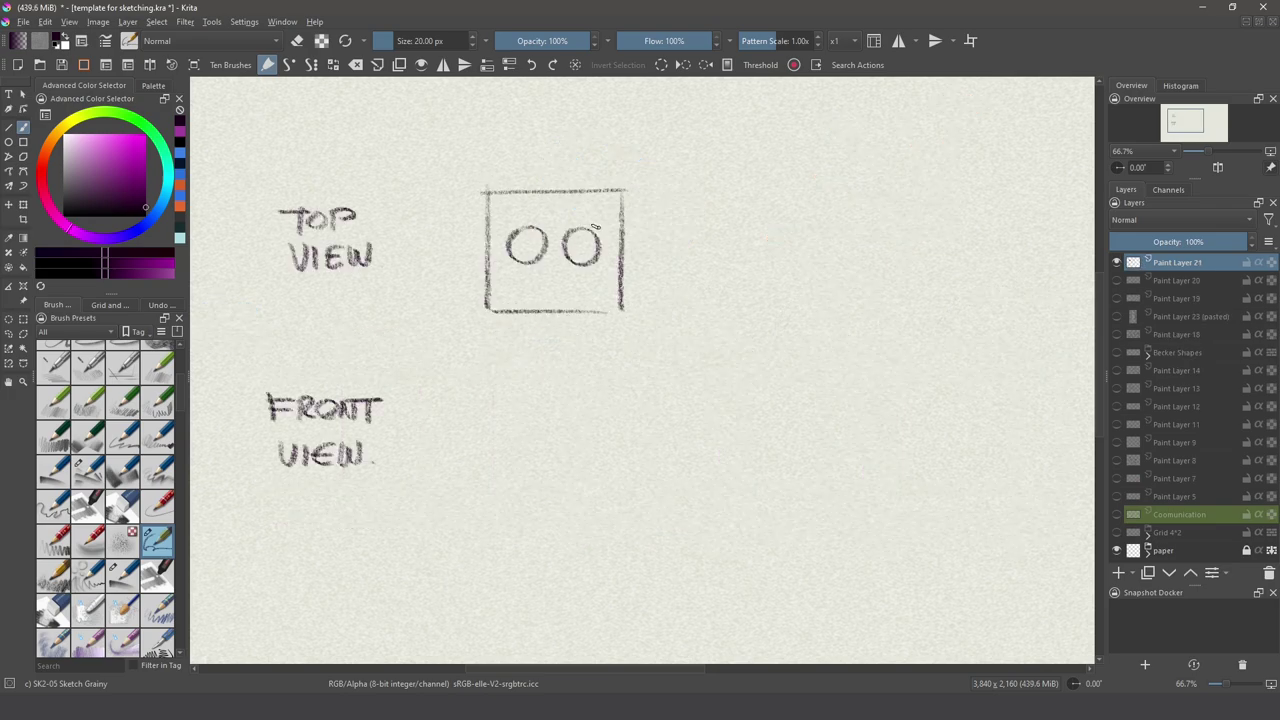
mouse_move(733, 188)
mouse_down()
mouse_move(741, 318)
mouse_move(884, 193)
mouse_up()
mouse_move(885, 195)
mouse_down()
mouse_move(887, 320)
mouse_move(744, 327)
mouse_up()
drag(786, 218, 822, 257)
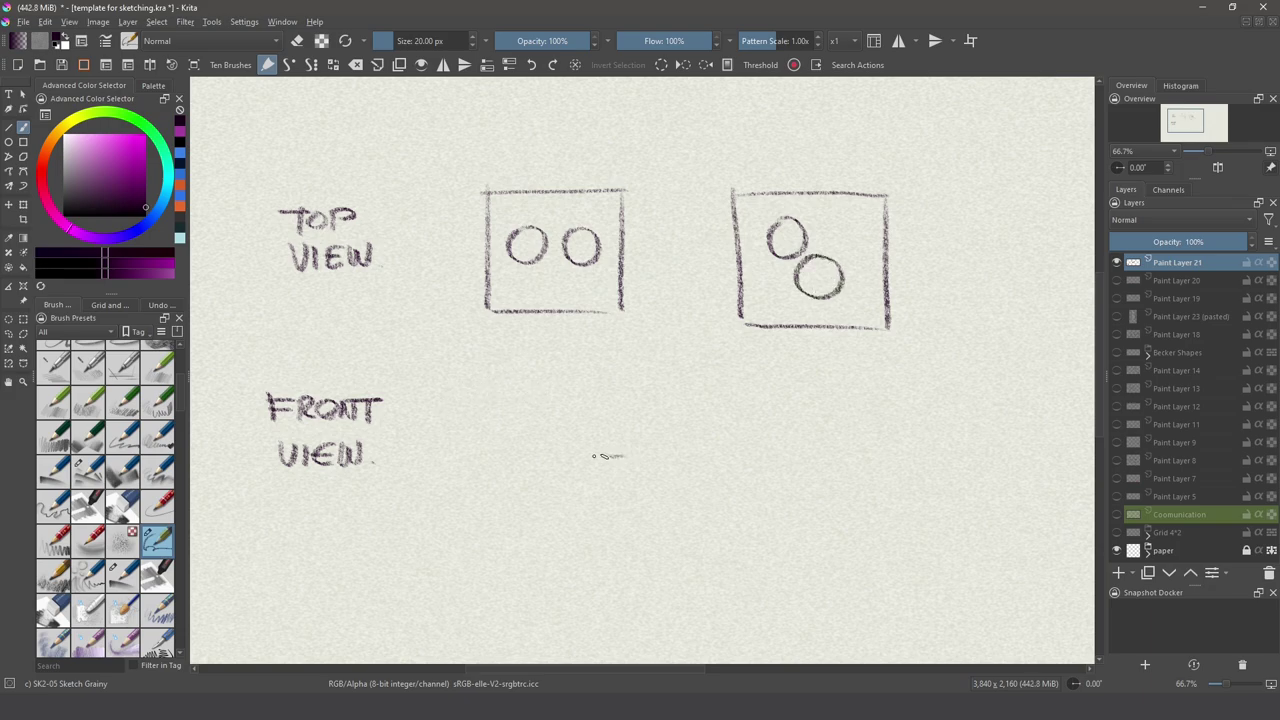
- Draw the matching front views on ground lines, with separate balls and overlapping balls, and pick a light magenta colour
drag(610, 456, 455, 456)
drag(730, 457, 884, 457)
mouse_move(506, 400)
mouse_down()
mouse_move(532, 440)
mouse_move(505, 400)
mouse_up()
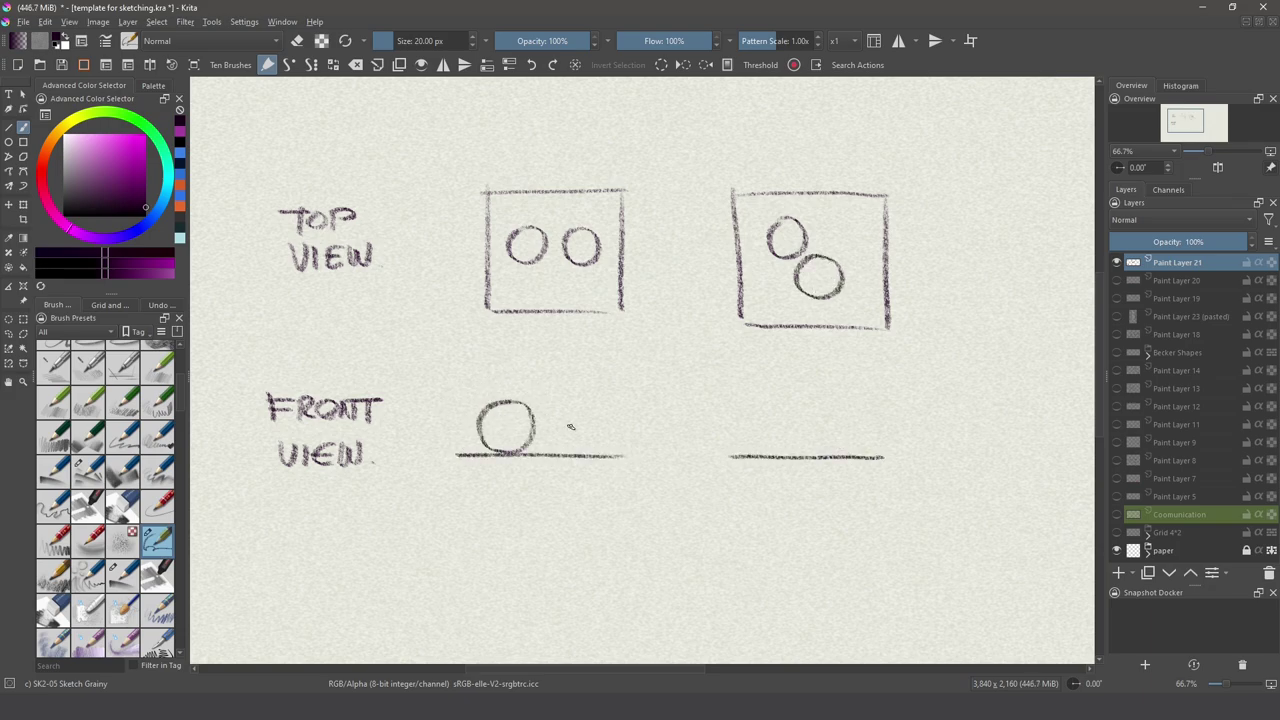
mouse_move(584, 400)
mouse_down()
mouse_move(558, 425)
mouse_move(584, 401)
mouse_up()
mouse_move(820, 398)
mouse_down()
mouse_move(845, 450)
mouse_move(815, 398)
mouse_up()
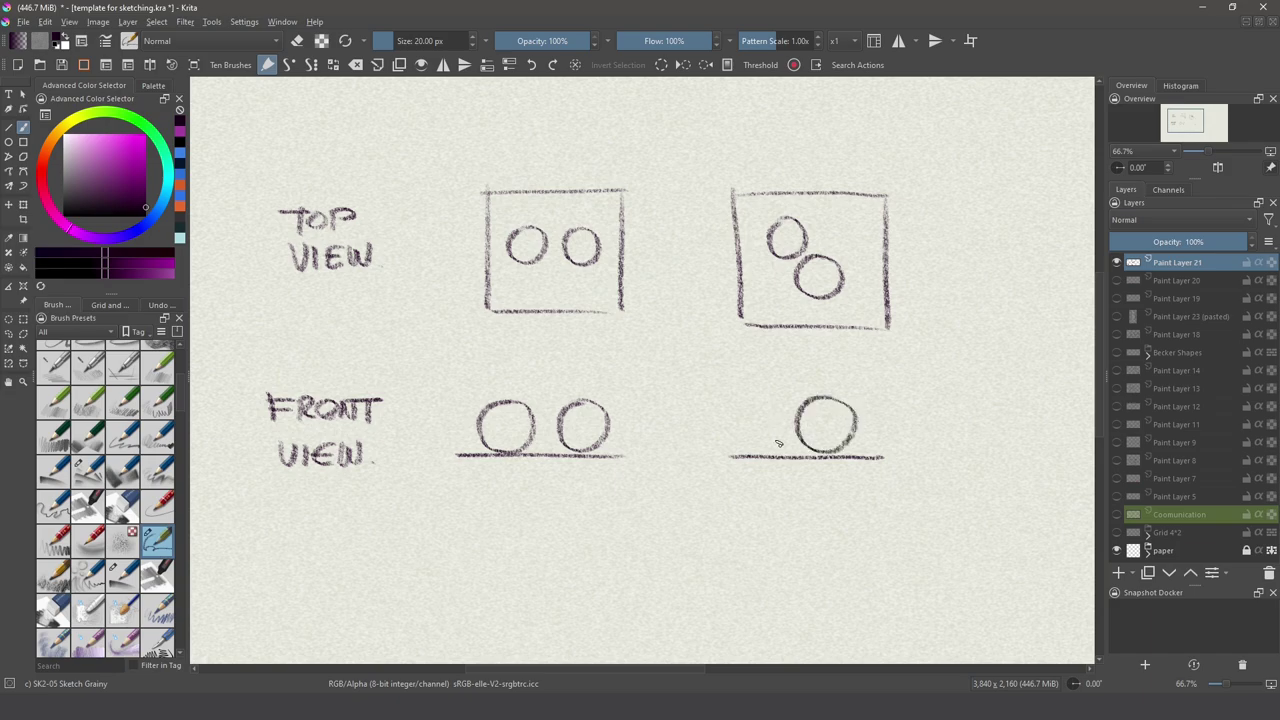
mouse_move(800, 446)
mouse_down()
mouse_move(760, 415)
mouse_move(810, 414)
mouse_move(818, 430)
mouse_up()
click(116, 140)
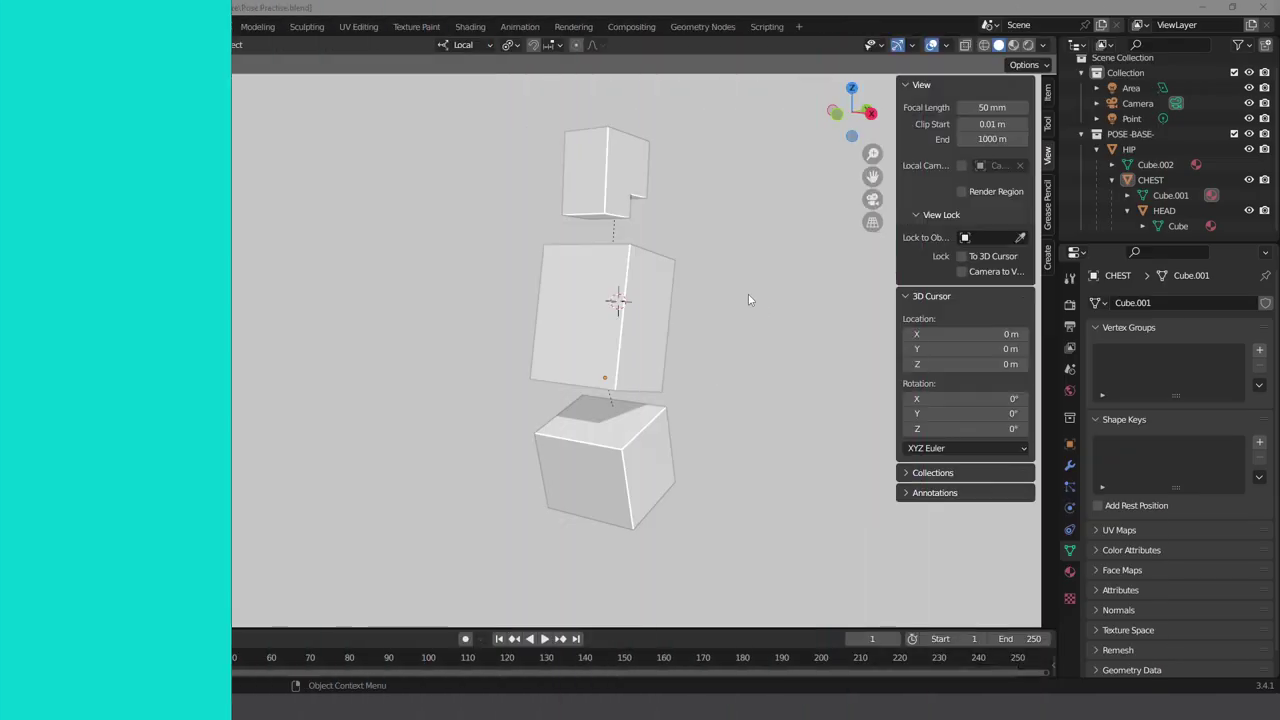
- Switch to Blender and rotate the CHEST block freely with a trackball rotation
drag(748, 295, 778, 310)
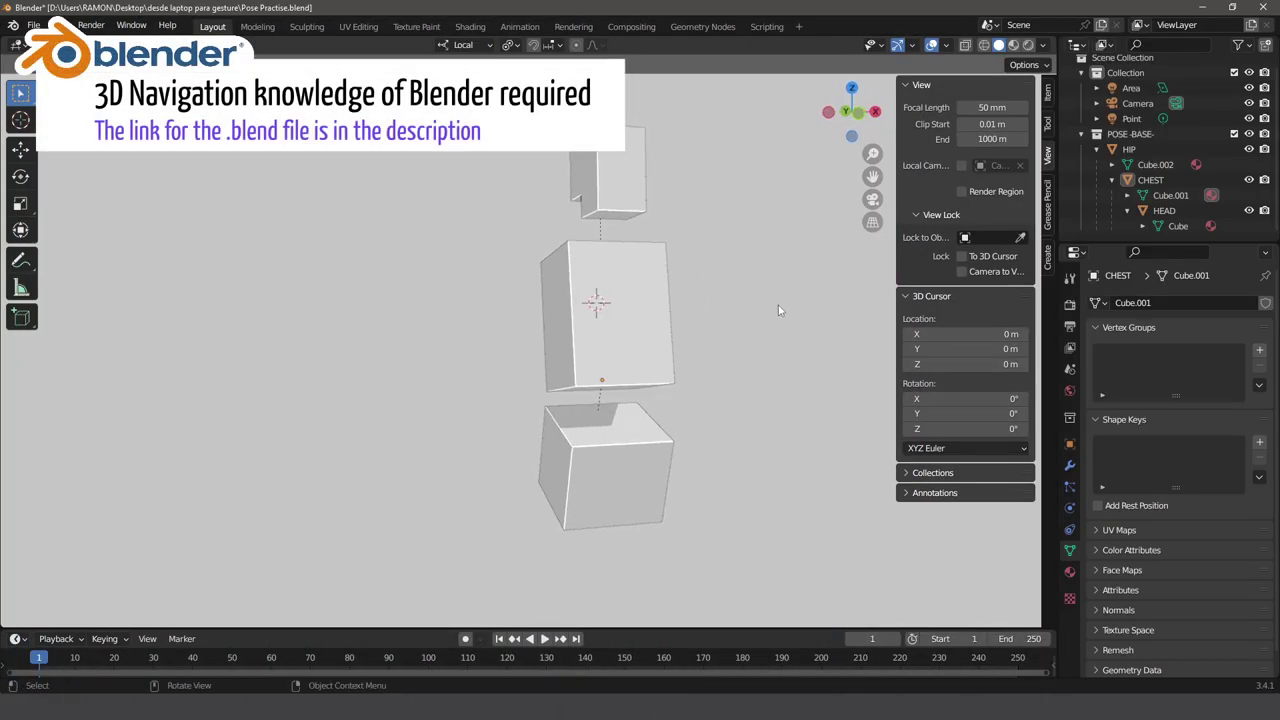
click(618, 336)
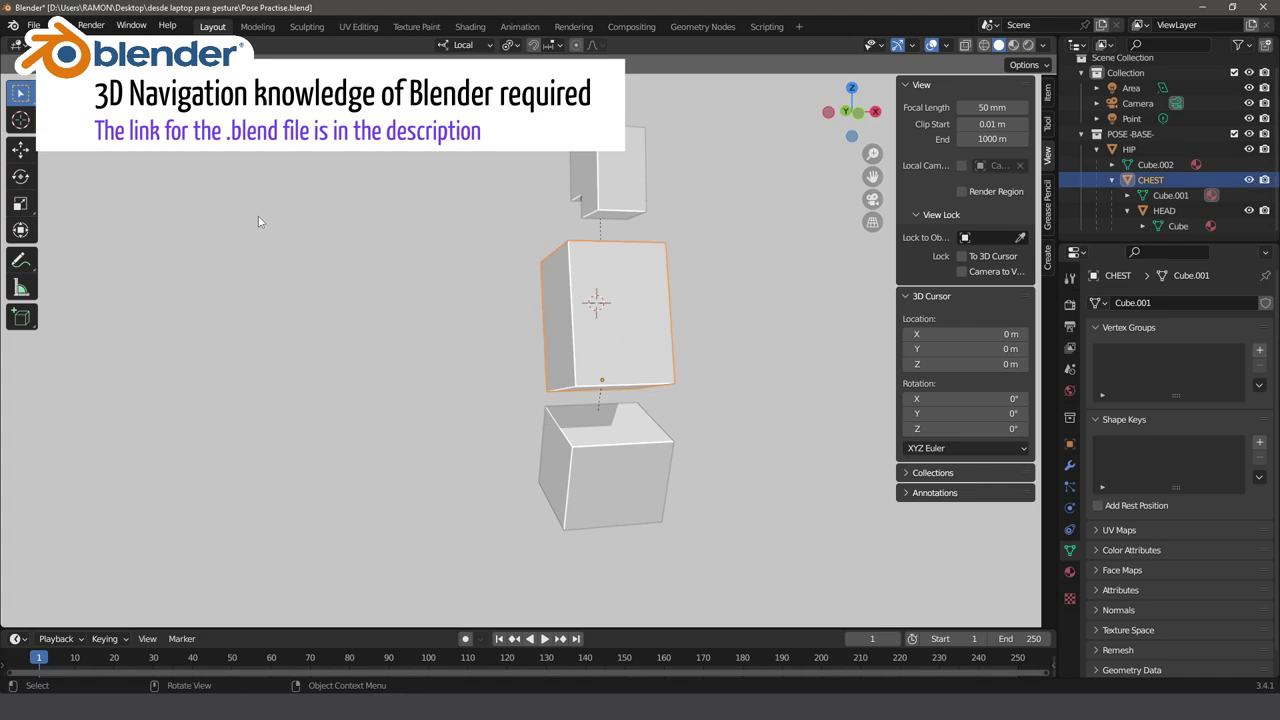
key(r)
key(r)
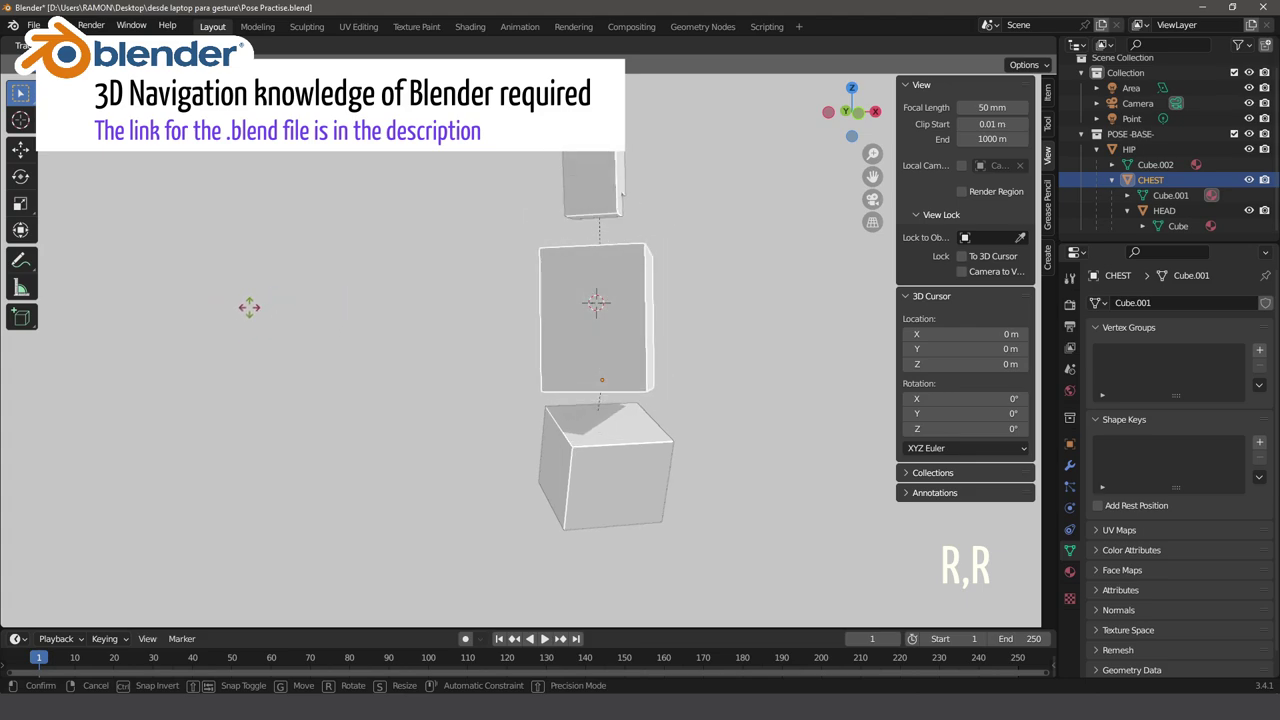
click(249, 320)
- Use the Rotate tool to turn the CHEST block and the HEAD block freely
click(20, 175)
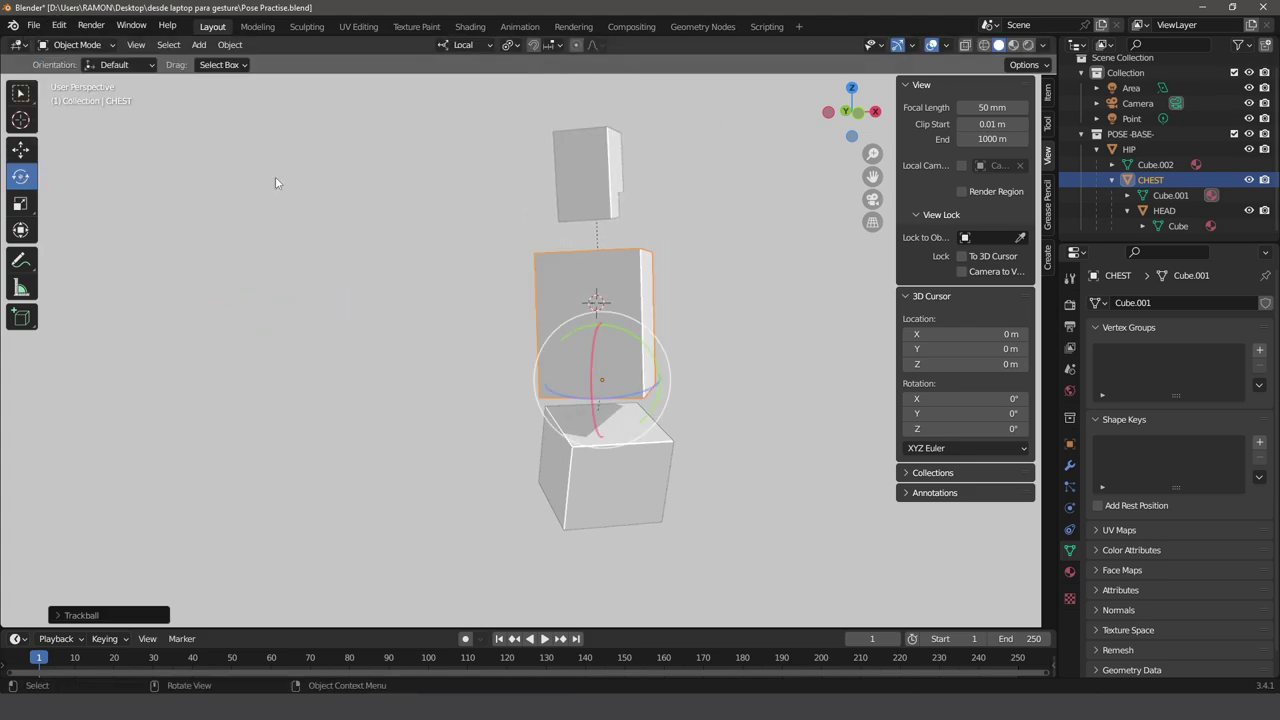
drag(584, 350, 606, 284)
click(617, 168)
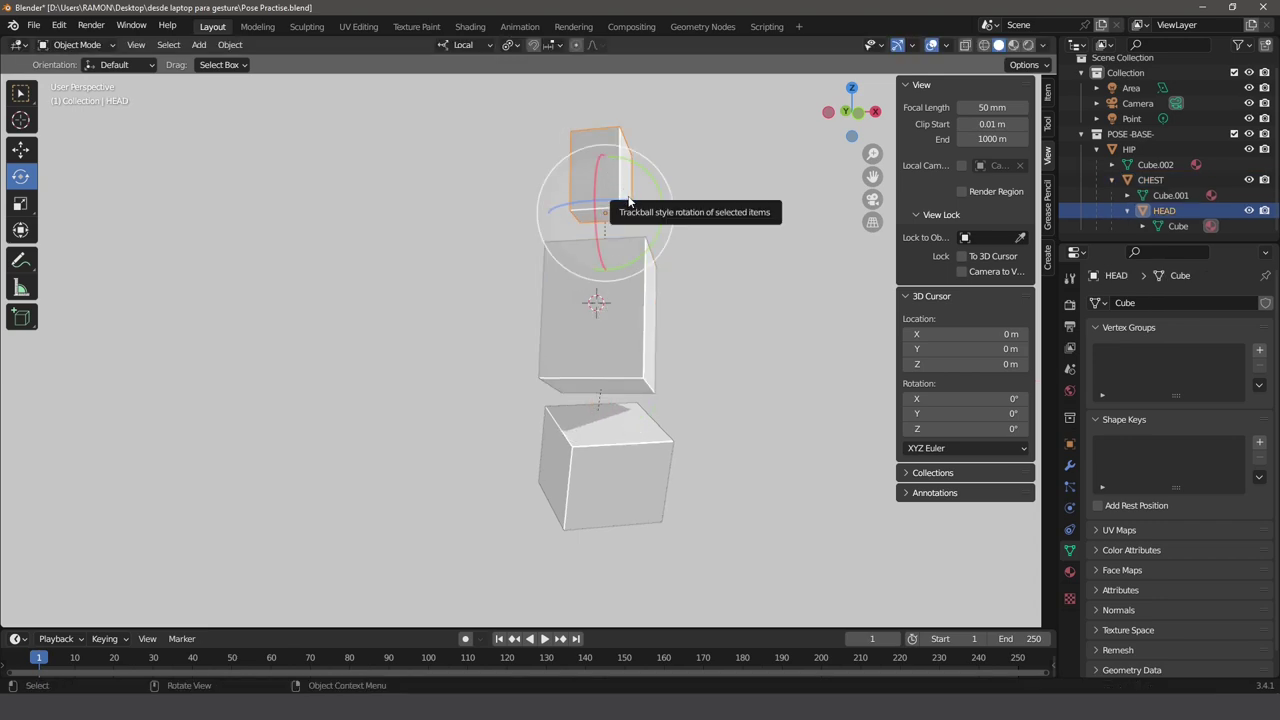
drag(621, 195, 602, 203)
- Clear the rotation of the HEAD and CHEST blocks and deselect them
key(alt+r)
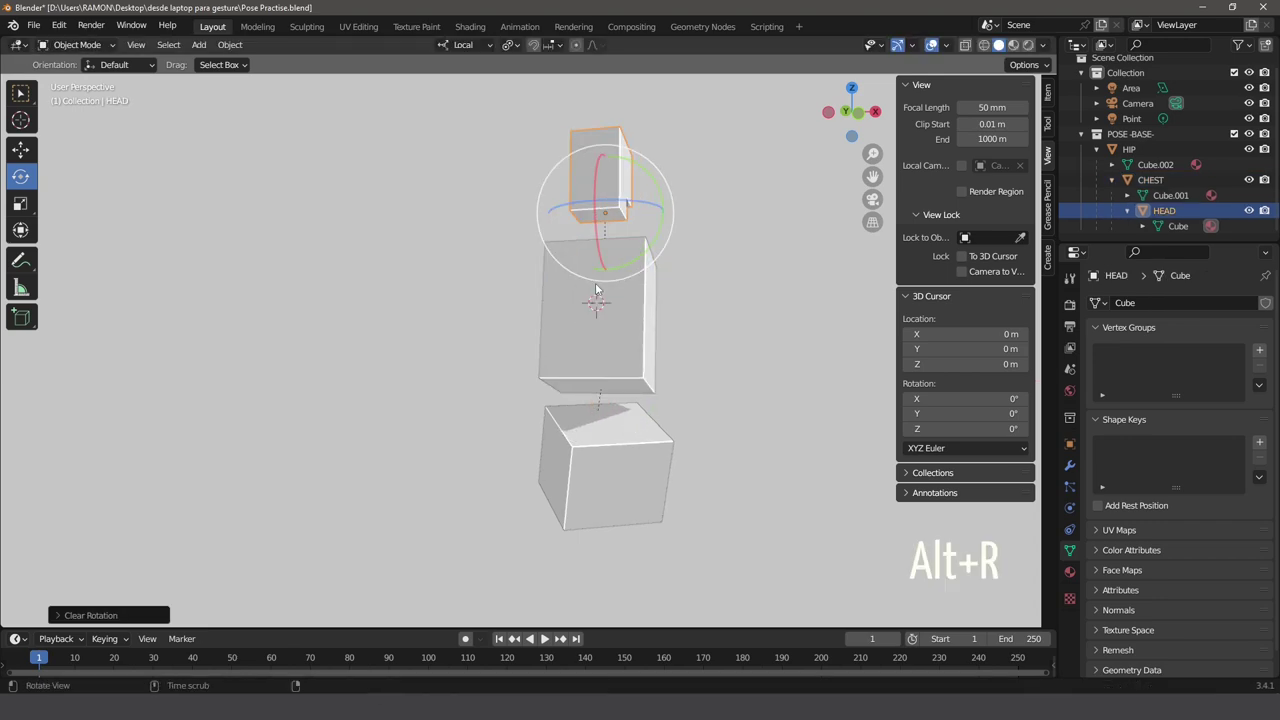
click(607, 340)
key(alt+r)
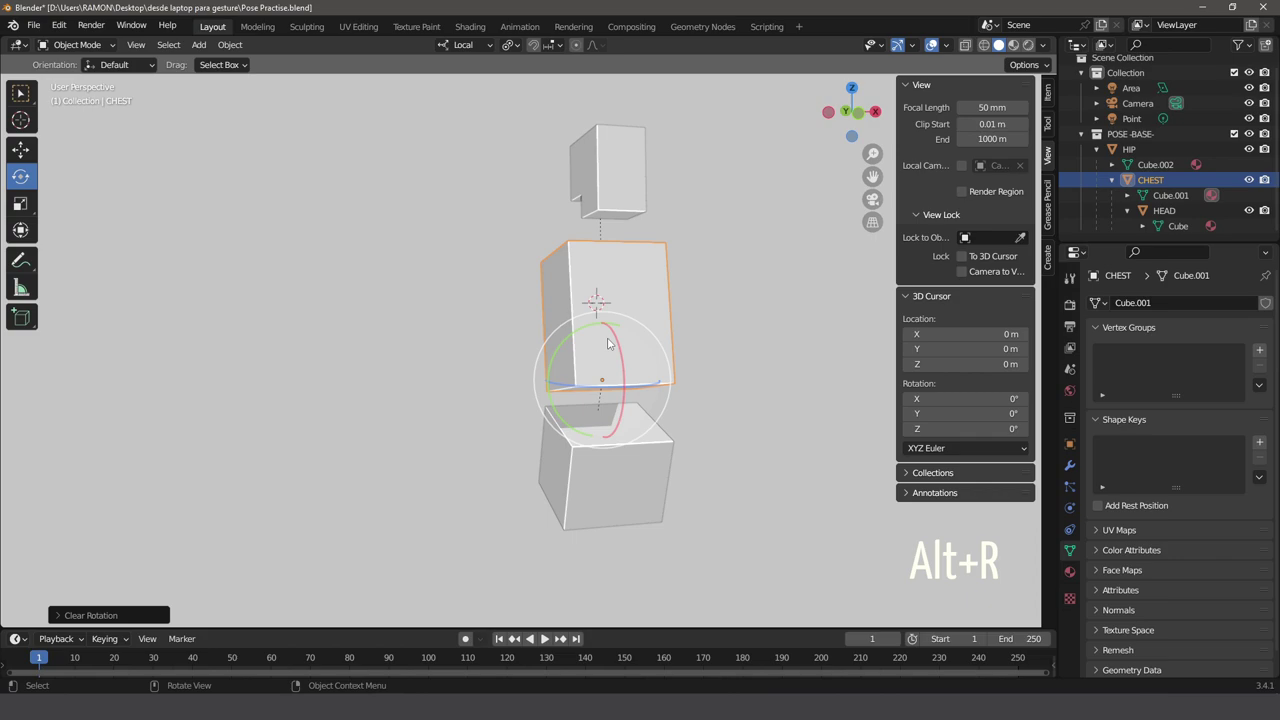
click(494, 342)
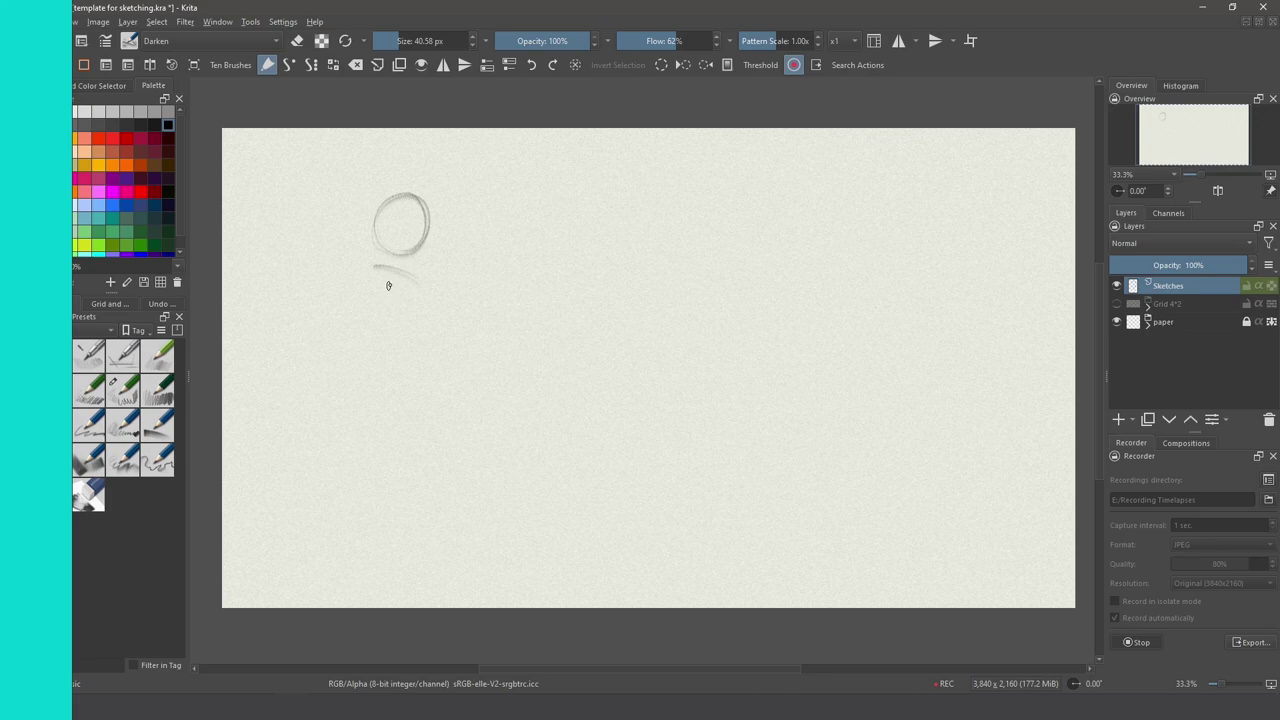
- Switch to Krita and sketch the first character's body and simple face, with a speech bubble reading "Hi!"
drag(386, 269, 375, 388)
drag(420, 276, 434, 380)
drag(405, 200, 399, 254)
mouse_move(373, 220)
mouse_down()
mouse_move(424, 220)
mouse_move(410, 241)
mouse_up()
drag(330, 216, 354, 226)
drag(346, 169, 343, 187)
- Add the first character's pocketed apron, outstretched arm and raised waving hand
mouse_move(378, 272)
mouse_down()
mouse_move(410, 312)
mouse_move(404, 350)
mouse_up()
drag(418, 272, 514, 376)
mouse_move(366, 280)
mouse_down()
mouse_move(318, 322)
mouse_move(336, 338)
mouse_up()
drag(318, 274, 322, 268)
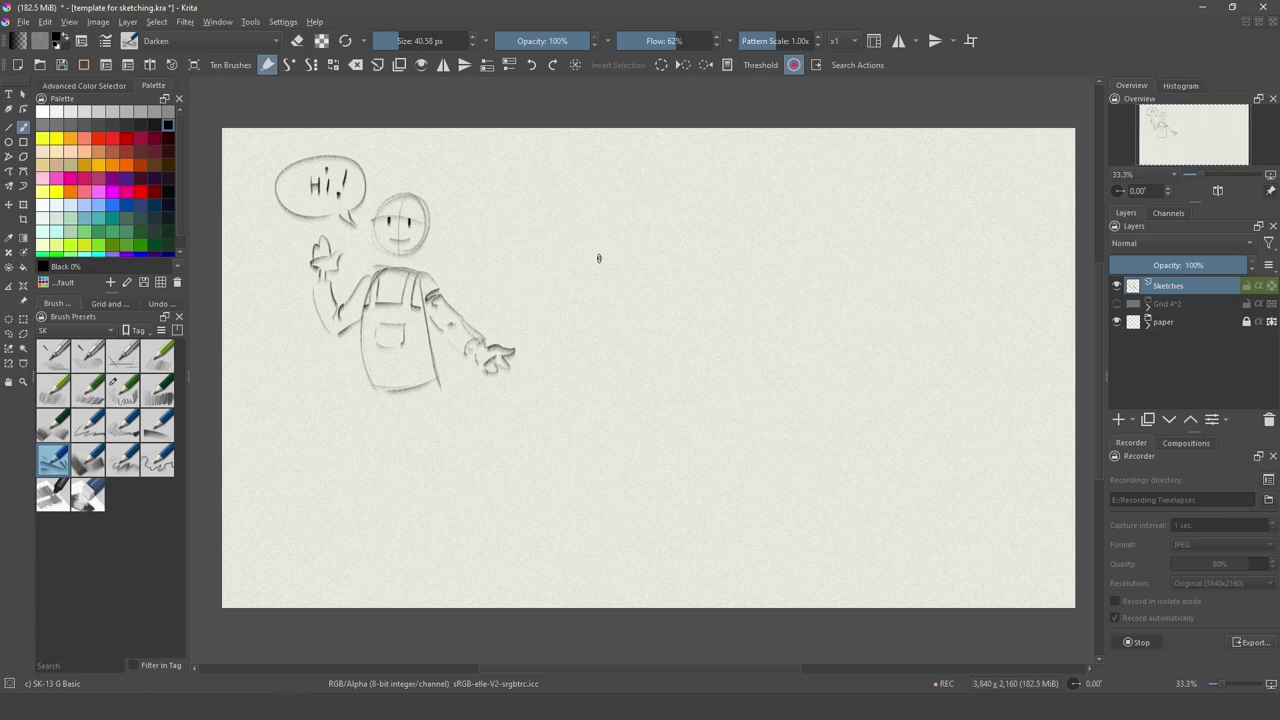
- Add hair, an ear and a collar to the first character and darken the apron's lower edge
drag(388, 193, 411, 190)
mouse_move(414, 190)
mouse_down()
mouse_move(431, 231)
mouse_move(398, 254)
mouse_up()
drag(384, 266, 411, 276)
drag(432, 348, 424, 386)
mouse_move(370, 391)
mouse_down()
mouse_move(426, 388)
mouse_move(356, 390)
mouse_up()
- Sketch a second, slouching character beside the first, with a head, glum face, hunched shoulders and torso
mouse_move(584, 207)
mouse_down()
mouse_move(577, 262)
mouse_move(600, 230)
mouse_move(636, 316)
mouse_up()
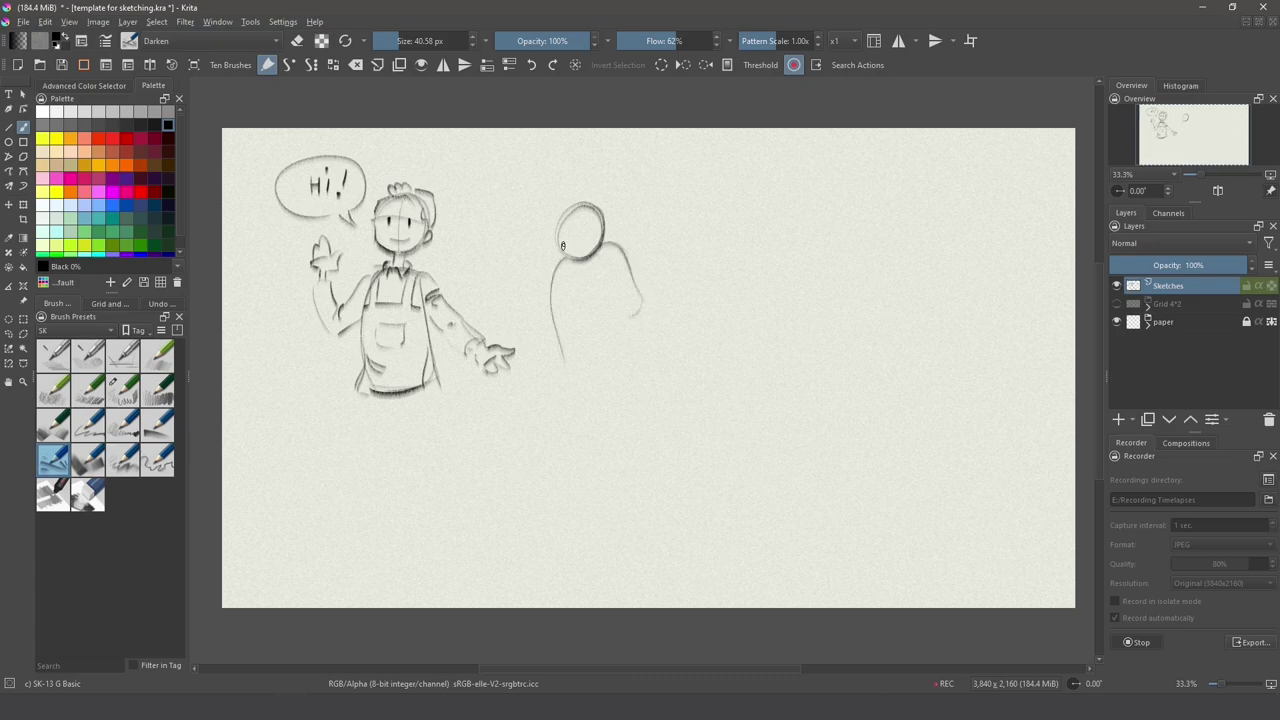
drag(560, 234, 598, 226)
mouse_move(580, 210)
mouse_down()
mouse_move(578, 256)
mouse_move(602, 212)
mouse_up()
drag(560, 258, 550, 312)
mouse_move(552, 336)
mouse_down()
mouse_move(620, 330)
mouse_move(612, 388)
mouse_up()
- Draw the slouching character's bent legs, the arm tucked behind the back and the small raised hand
mouse_move(600, 344)
mouse_down()
mouse_move(562, 406)
mouse_move(582, 450)
mouse_up()
drag(560, 418, 558, 444)
mouse_move(618, 404)
mouse_down()
mouse_move(632, 436)
mouse_move(610, 450)
mouse_up()
drag(610, 246, 640, 306)
drag(612, 266, 628, 319)
mouse_move(537, 301)
mouse_down()
mouse_move(532, 330)
mouse_move(552, 334)
mouse_up()
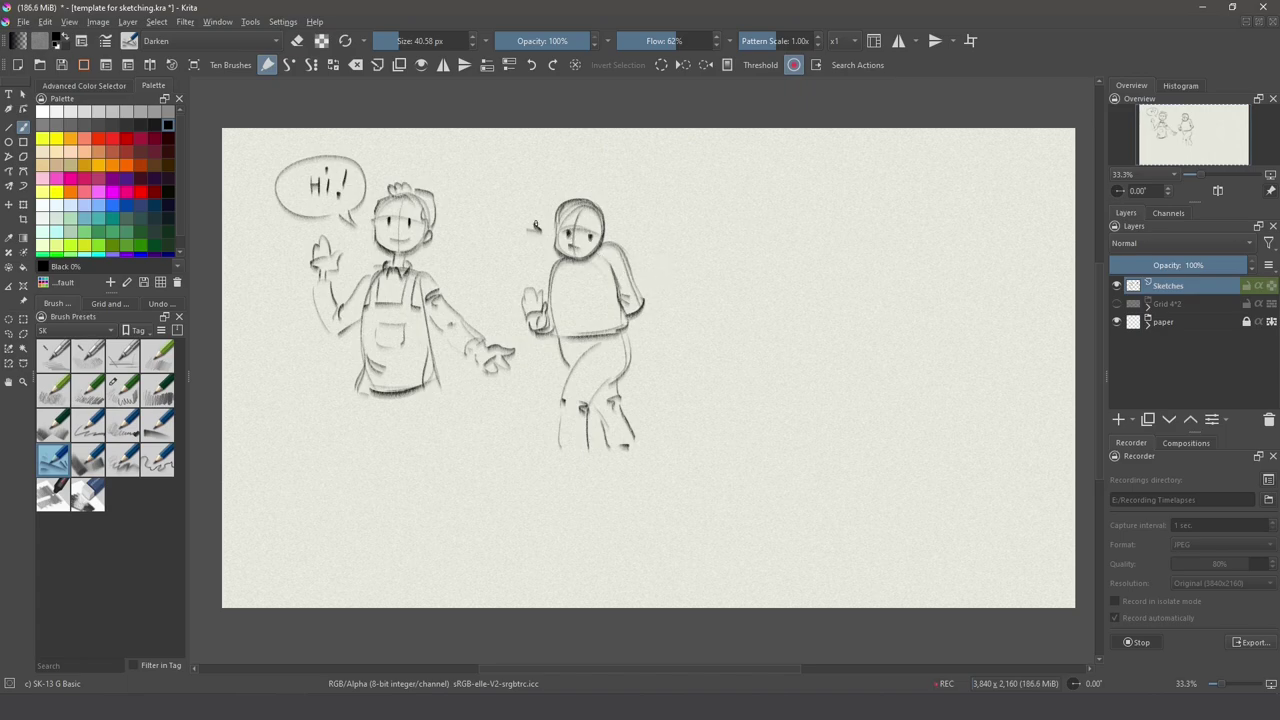
- Draw a speech bubble reading "Hi" beside the slouching character's head
drag(535, 226, 538, 222)
drag(504, 196, 504, 214)
drag(505, 205, 512, 204)
drag(512, 195, 511, 213)
drag(518, 190, 518, 211)
- Start a third character with a head and face guides, and add the collar and hair of the slouching character
drag(750, 202, 746, 203)
drag(726, 240, 774, 232)
drag(578, 252, 598, 272)
drag(566, 262, 588, 276)
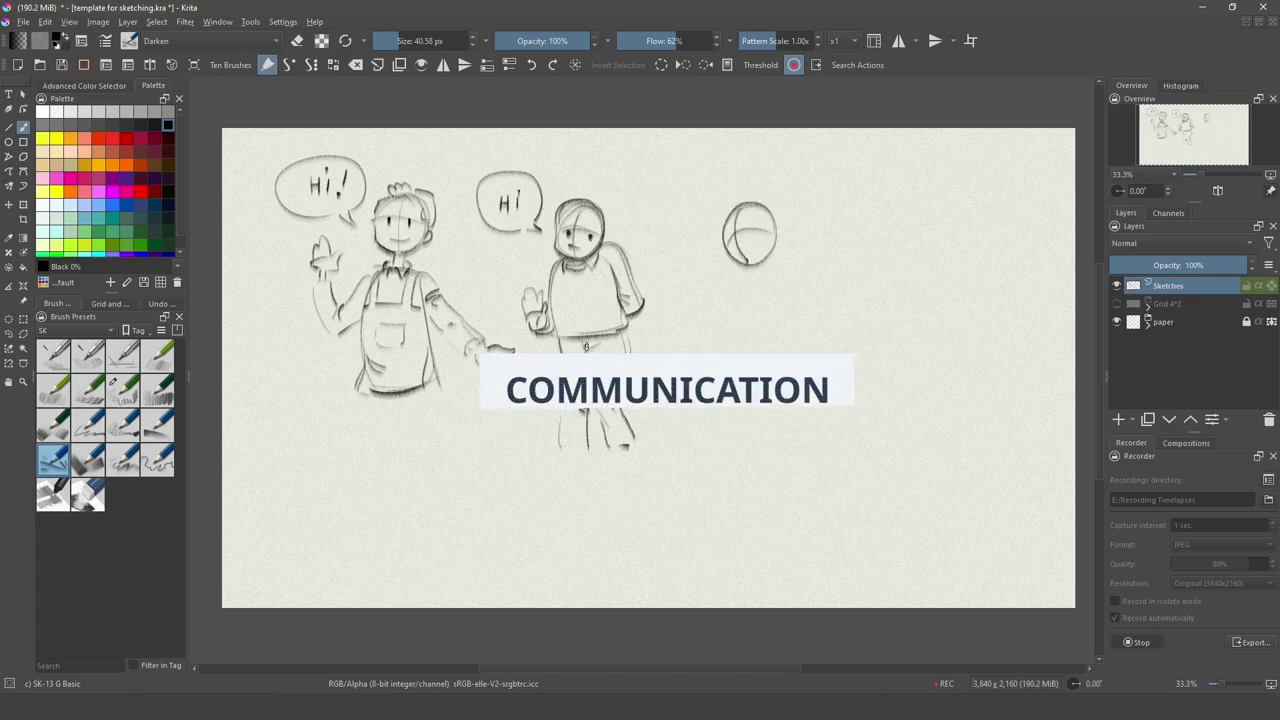
drag(566, 208, 594, 216)
drag(552, 230, 556, 244)
- Sketch the third character's open smile, shoulders, torso and the arm raised over the head
drag(738, 250, 740, 260)
drag(726, 262, 780, 298)
drag(750, 182, 810, 200)
drag(796, 205, 792, 352)
mouse_move(724, 300)
mouse_down()
mouse_move(718, 352)
mouse_move(698, 353)
mouse_up()
- Add the third character's raised hand, long hair around the face and the contour of the waist
drag(760, 165, 746, 182)
mouse_move(714, 165)
mouse_down()
mouse_move(745, 180)
mouse_move(748, 161)
mouse_move(714, 275)
mouse_up()
drag(712, 277, 735, 281)
drag(726, 211, 780, 222)
drag(726, 290, 714, 352)
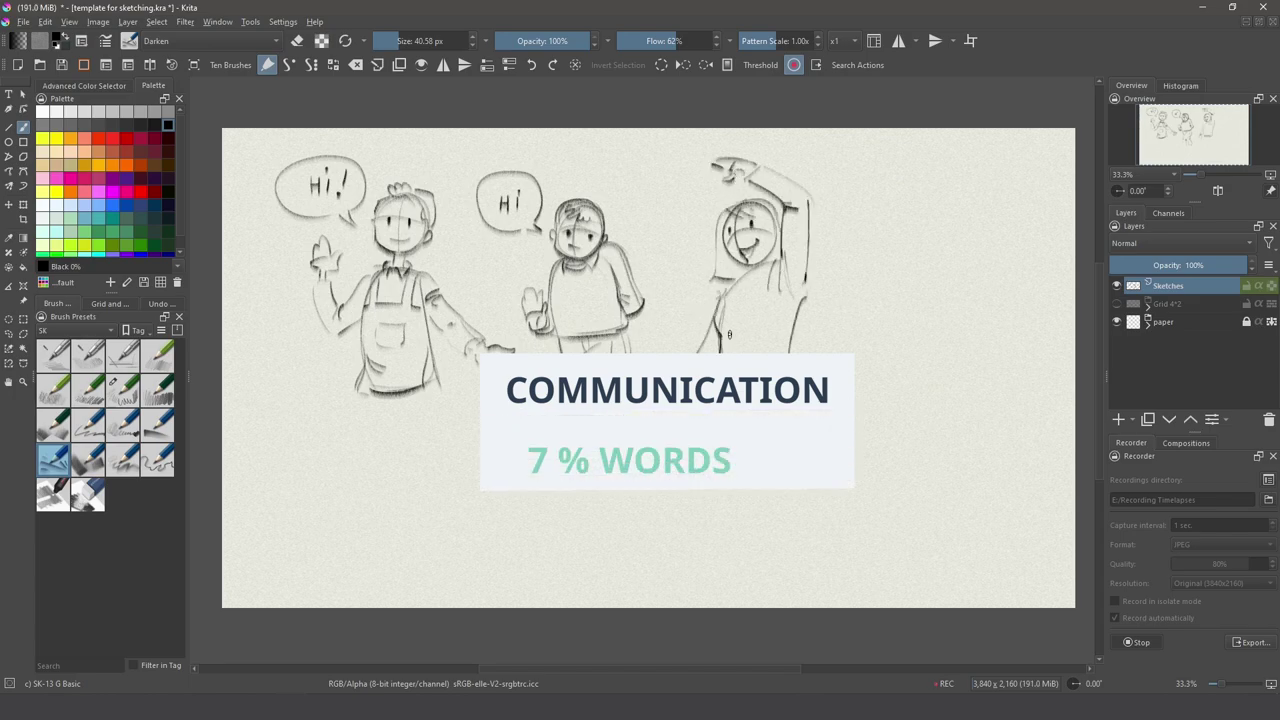
- Darken the third character's flipped hair and draw a speech bubble reading "Hi!!" beside the head
drag(718, 218, 710, 278)
drag(708, 280, 740, 264)
mouse_move(728, 212)
mouse_down()
mouse_move(764, 196)
mouse_move(686, 232)
mouse_up()
drag(740, 208, 772, 192)
drag(658, 190, 684, 200)
drag(912, 226, 916, 222)
drag(984, 242, 858, 240)
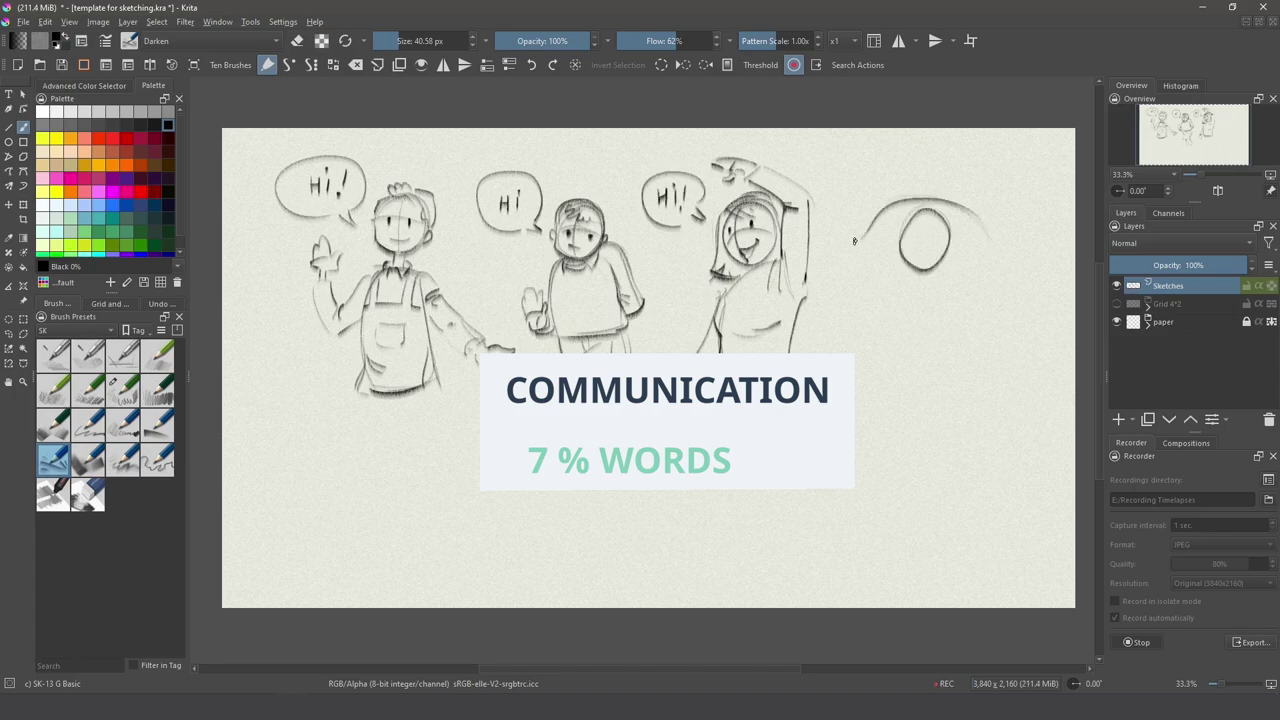
key(ctrl+z)
key(ctrl+z)
- Sketch a fourth, muscular character's head, wide shoulders, rounded torso and spread, bent legs beside the third character
drag(936, 207, 945, 268)
drag(905, 229, 858, 279)
drag(955, 213, 990, 262)
drag(876, 245, 976, 297)
mouse_move(898, 338)
mouse_down()
mouse_move(986, 318)
mouse_move(1034, 392)
mouse_up()
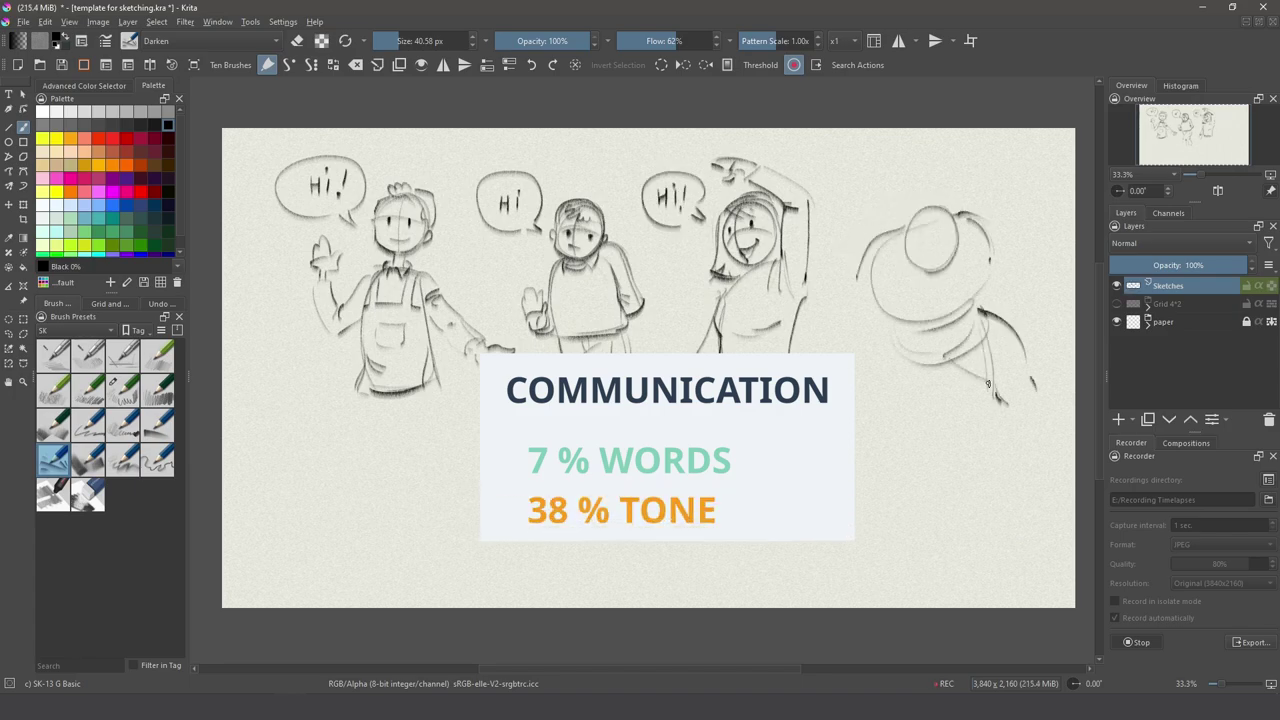
drag(996, 322, 1030, 406)
drag(884, 330, 858, 414)
drag(884, 388, 908, 418)
- Add the muscular character's massive arms, clenched fists, angry face and chest and waist contours
drag(870, 264, 850, 306)
mouse_move(975, 214)
mouse_down()
mouse_move(1017, 279)
mouse_move(1048, 296)
mouse_up()
mouse_move(830, 286)
mouse_down()
mouse_move(872, 318)
mouse_move(876, 338)
mouse_up()
drag(932, 216, 932, 288)
drag(950, 215, 1028, 256)
drag(974, 254, 990, 312)
drag(872, 304, 920, 324)
mouse_move(894, 322)
mouse_down()
mouse_move(901, 342)
mouse_move(965, 360)
mouse_up()
- Add the muscular character's topknot, a speech bubble reading "GRRH!" and the contours of the thigh, calf and foot
mouse_move(918, 190)
mouse_down()
mouse_move(945, 208)
mouse_move(950, 236)
mouse_up()
mouse_move(852, 212)
mouse_down()
mouse_move(895, 160)
mouse_move(888, 176)
mouse_up()
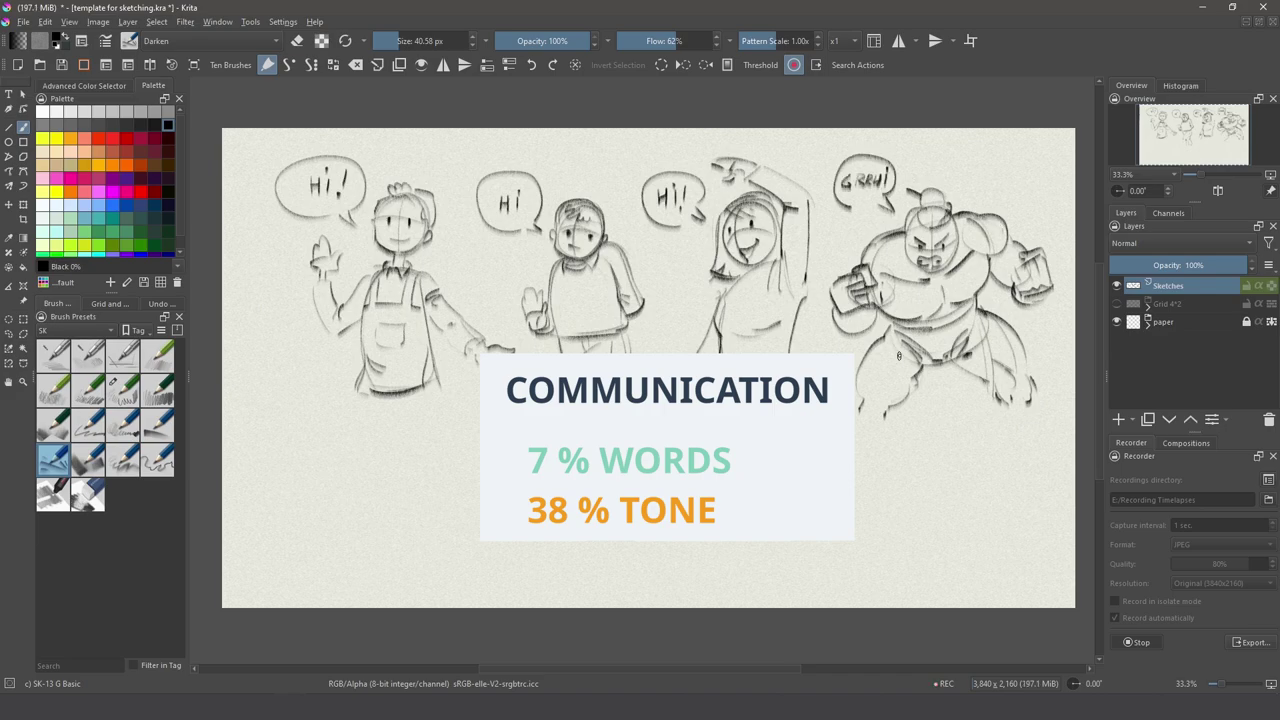
drag(890, 334, 868, 398)
mouse_move(898, 350)
mouse_down()
mouse_move(876, 396)
mouse_move(886, 407)
mouse_up()
drag(868, 400, 880, 424)
- Draw a long horizontal dividing line beneath the four characters and start a small robot with an antenna below it
drag(500, 468, 926, 468)
key(ctrl+z)
drag(430, 467, 800, 467)
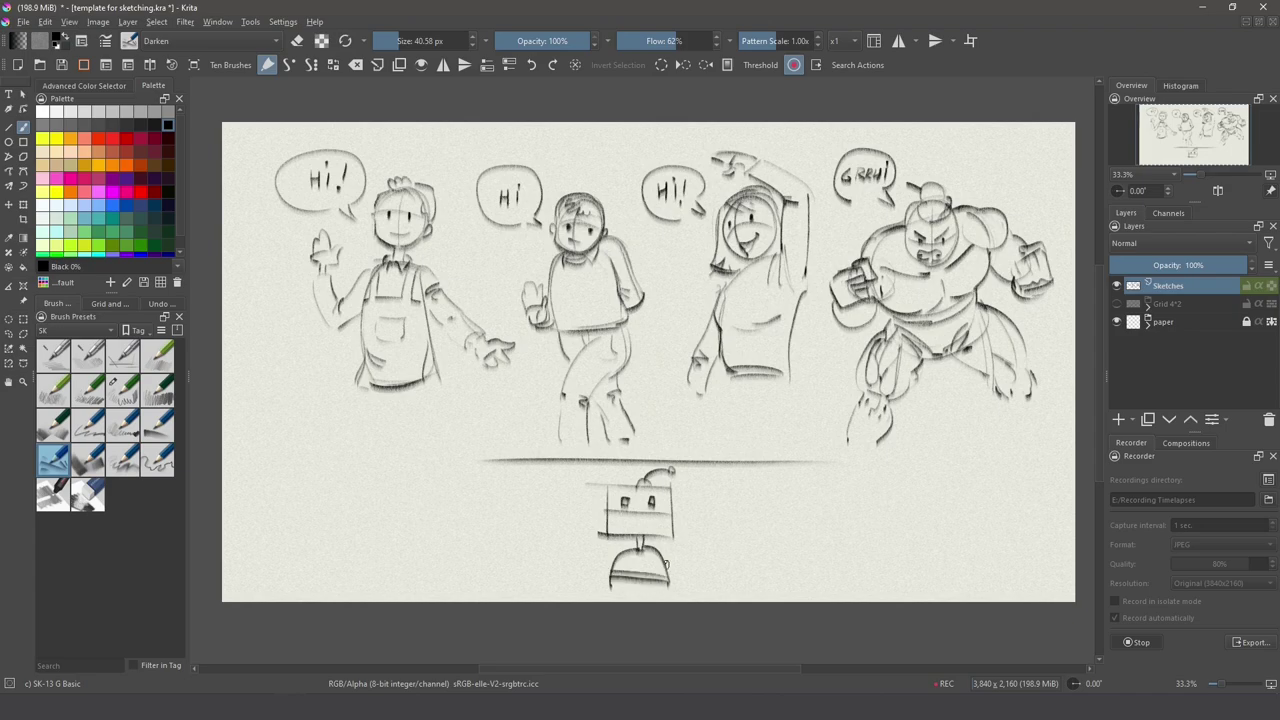
- Add the robot's arms with a raised claw hand, darken its head edges and draw a rectangular speech bubble with blocky symbols
drag(667, 558, 678, 574)
mouse_move(680, 568)
mouse_down()
mouse_move(712, 569)
mouse_move(715, 535)
mouse_up()
drag(702, 514, 731, 508)
drag(606, 488, 606, 537)
drag(605, 562, 606, 600)
drag(608, 513, 670, 513)
drag(468, 485, 551, 543)
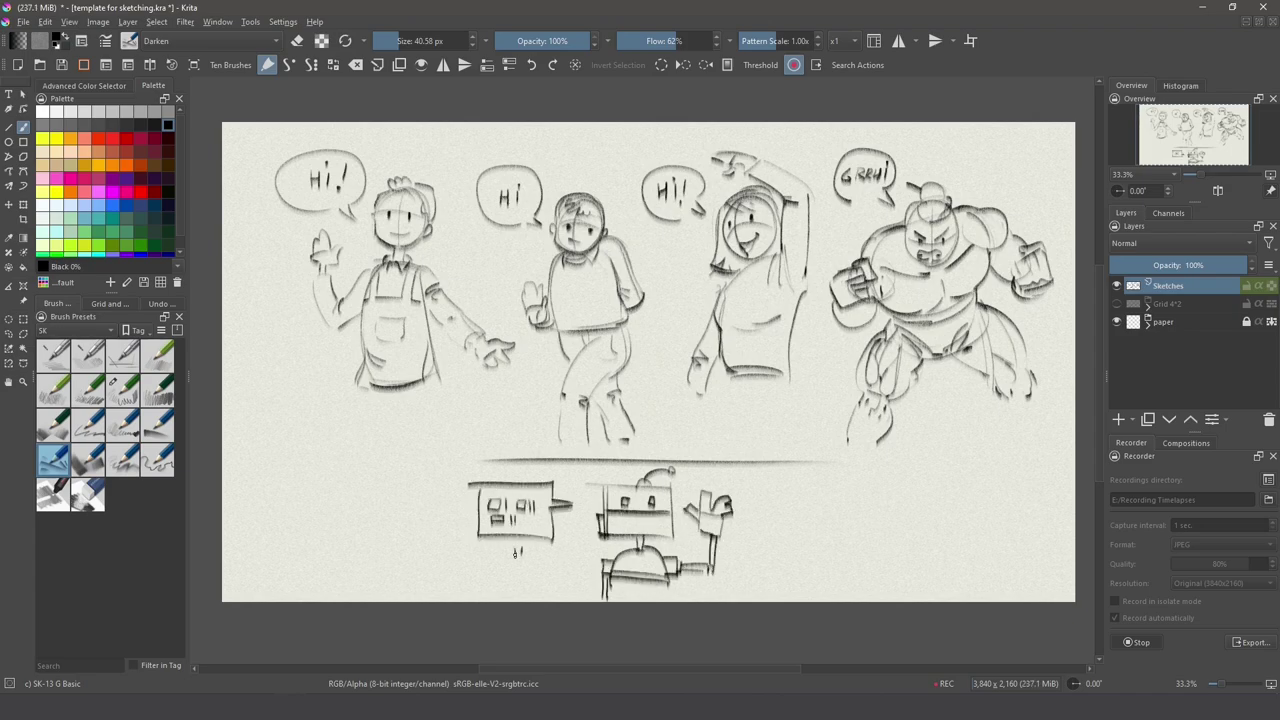
drag(515, 553, 530, 575)
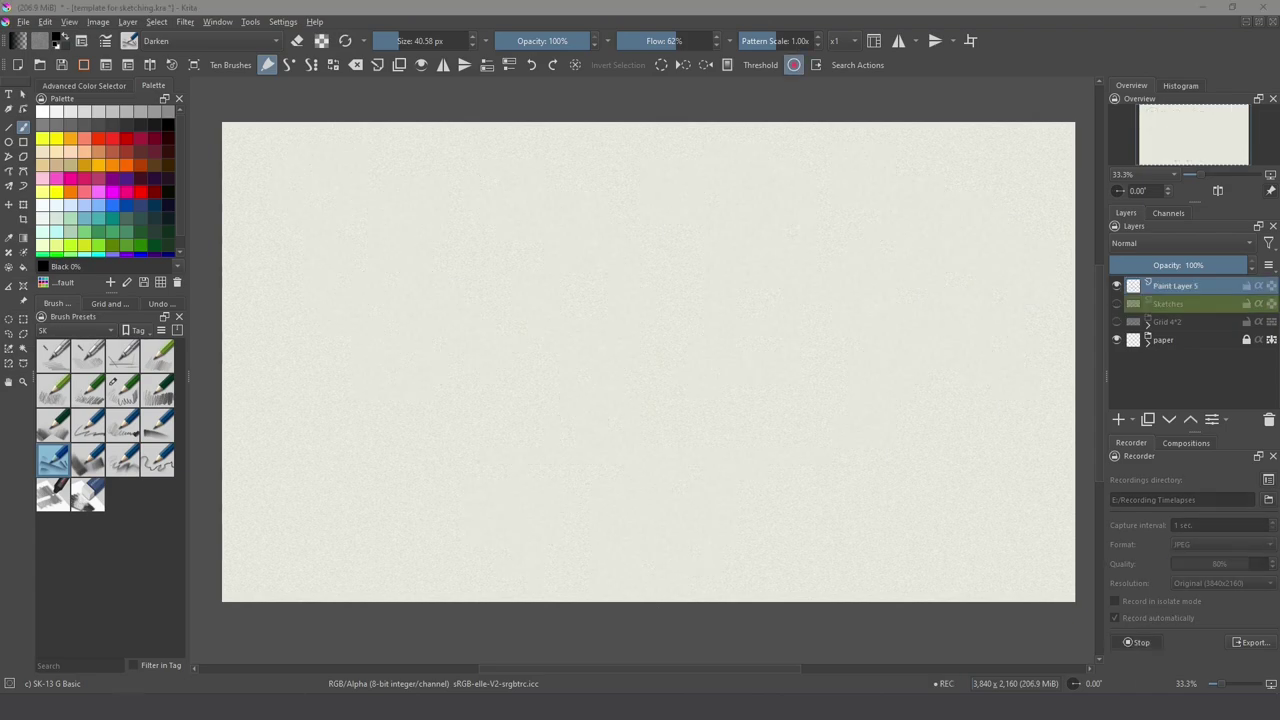
- Draw a round angry face with clenched teeth on an empty layer, with a speech bubble reading "HI" beside it
mouse_move(392, 215)
mouse_down()
mouse_move(372, 268)
mouse_move(382, 204)
mouse_move(364, 234)
mouse_up()
drag(382, 223, 384, 261)
mouse_move(358, 250)
mouse_down()
mouse_move(382, 254)
mouse_move(370, 258)
mouse_up()
mouse_move(437, 227)
mouse_down()
mouse_move(424, 233)
mouse_move(441, 243)
mouse_up()
drag(460, 224, 461, 237)
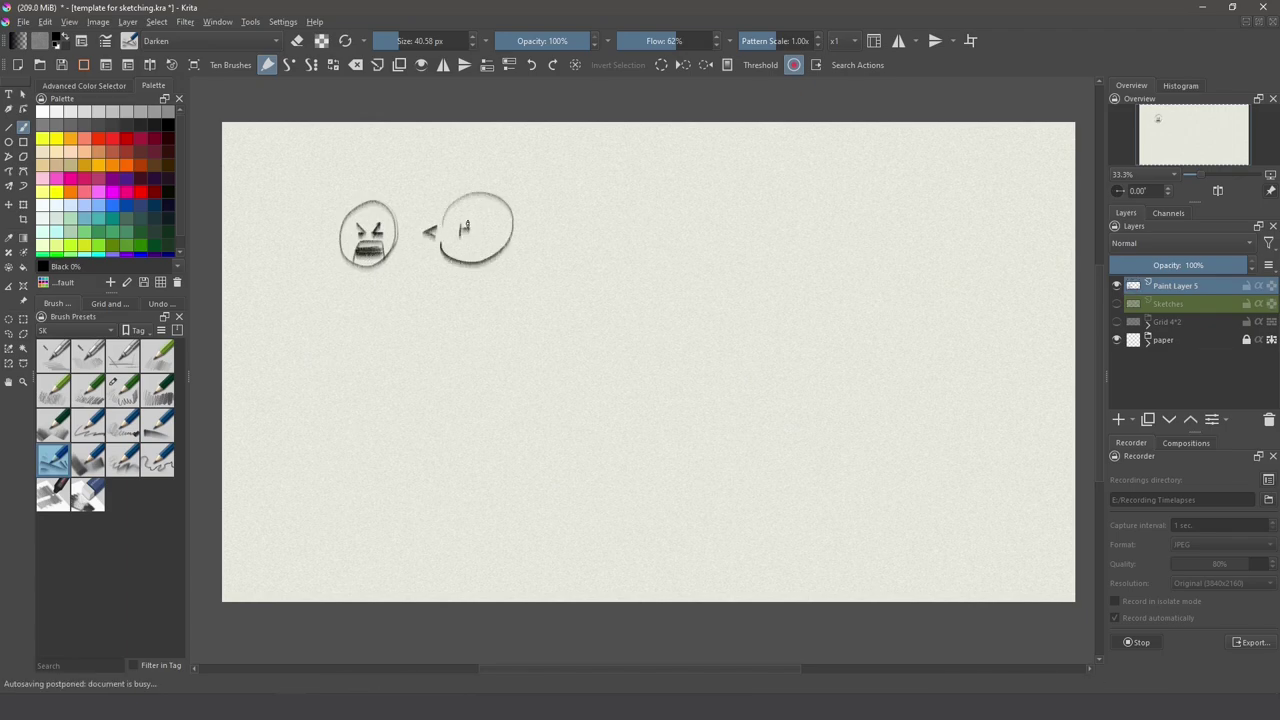
- Draw a shocked, open-mouthed face below the angry one, with a speech bubble reading "Hi"
mouse_move(380, 301)
mouse_down()
mouse_move(371, 318)
mouse_move(428, 336)
mouse_up()
drag(488, 297, 492, 299)
mouse_move(452, 322)
mouse_down()
mouse_move(453, 338)
mouse_move(471, 333)
mouse_up()
- Draw a sad face with a bubble reading "Hi" and a down arrow, and head the column "EMOTIONS"
mouse_move(374, 386)
mouse_down()
mouse_move(354, 391)
mouse_move(368, 386)
mouse_up()
drag(353, 439, 373, 438)
drag(419, 419, 418, 430)
drag(462, 390, 432, 398)
drag(444, 412, 444, 431)
drag(444, 422, 454, 422)
drag(454, 412, 454, 431)
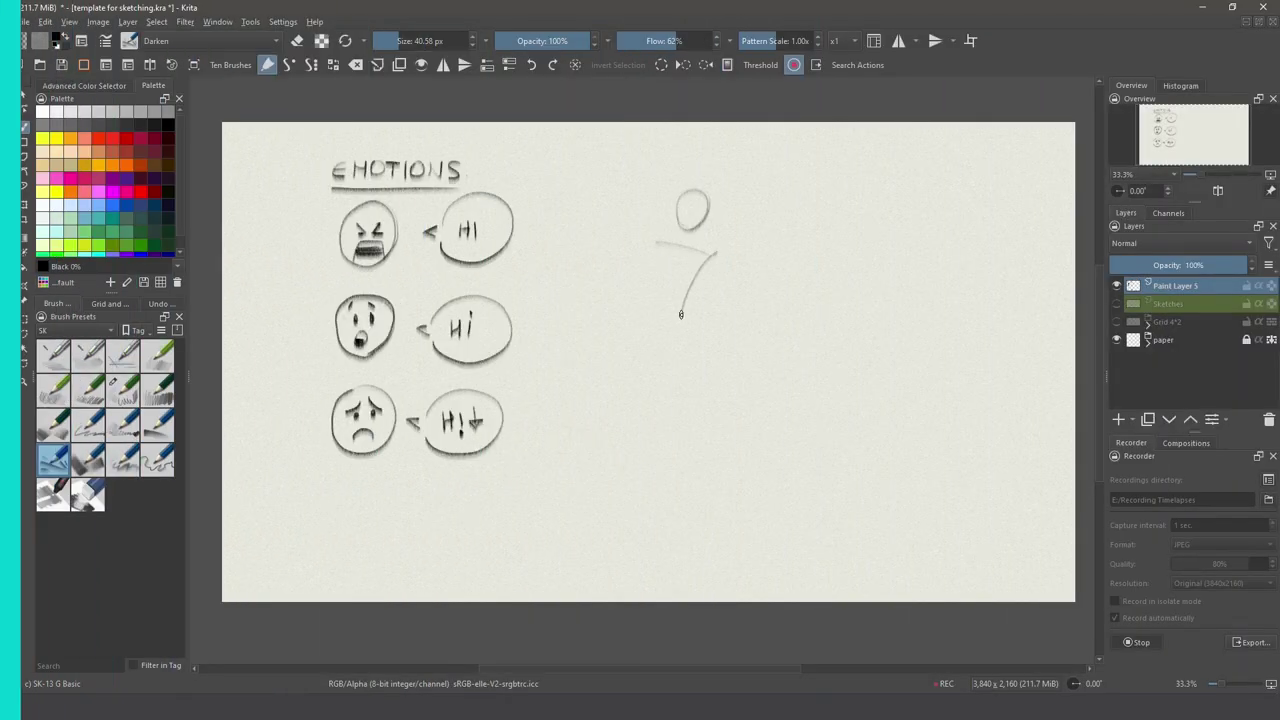
- Sketch a confident figure's leaning chest, tilted pelvis and widely spread legs beneath its head
drag(655, 244, 641, 300)
mouse_move(660, 242)
mouse_down()
mouse_move(704, 253)
mouse_move(684, 308)
mouse_up()
mouse_move(684, 306)
mouse_down()
mouse_move(646, 297)
mouse_move(657, 332)
mouse_move(706, 324)
mouse_up()
mouse_move(656, 358)
mouse_down()
mouse_move(708, 346)
mouse_move(658, 356)
mouse_move(704, 328)
mouse_move(700, 480)
mouse_up()
drag(686, 356, 700, 478)
drag(655, 342, 609, 417)
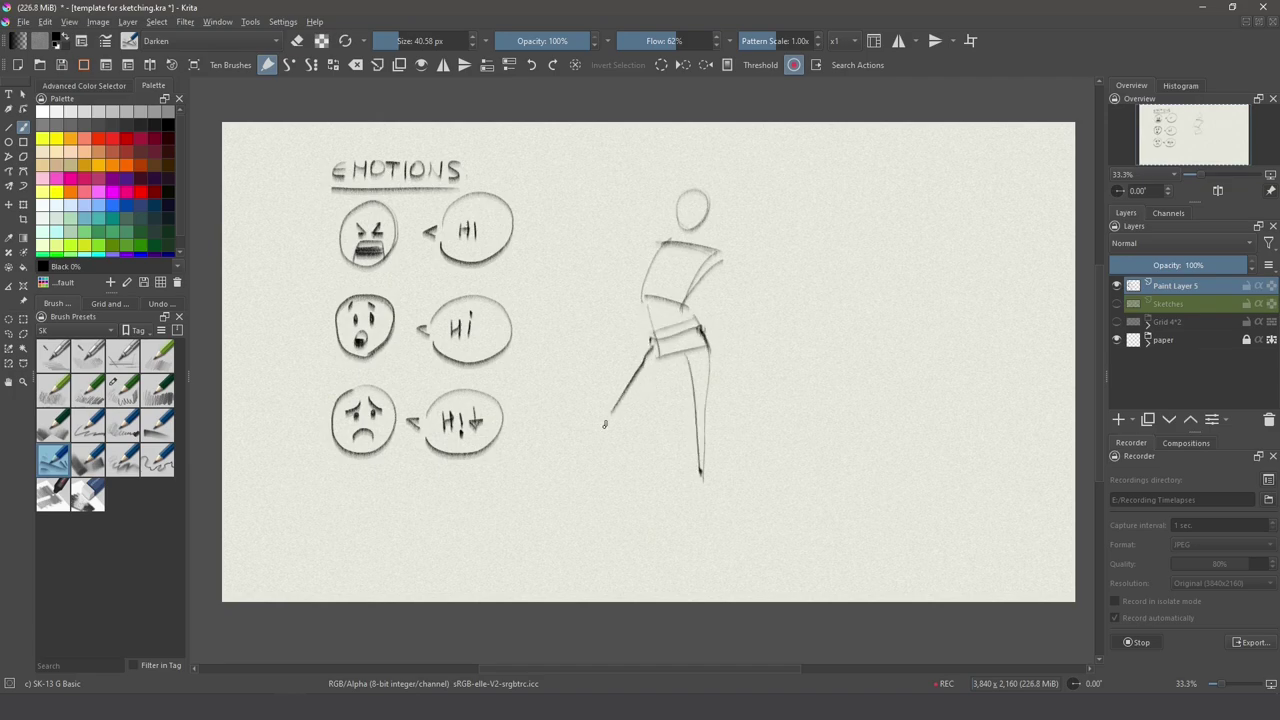
drag(673, 363, 584, 480)
- Add the confident figure's arm on the hip, raised arm gripping a tall staff, smile and "Hi" speech bubble
drag(716, 252, 746, 316)
drag(746, 313, 714, 324)
drag(650, 243, 602, 189)
drag(598, 145, 630, 478)
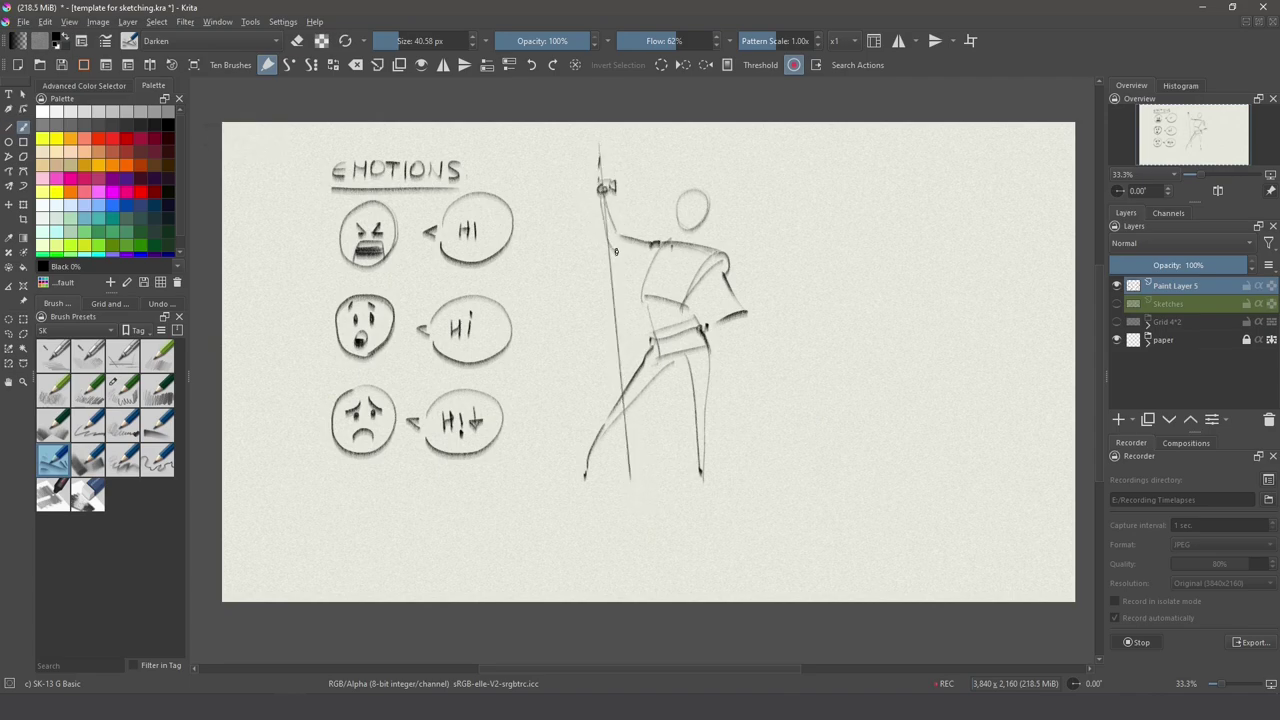
drag(616, 251, 652, 266)
drag(716, 185, 722, 182)
mouse_move(733, 166)
mouse_down()
mouse_move(766, 155)
mouse_move(738, 168)
mouse_up()
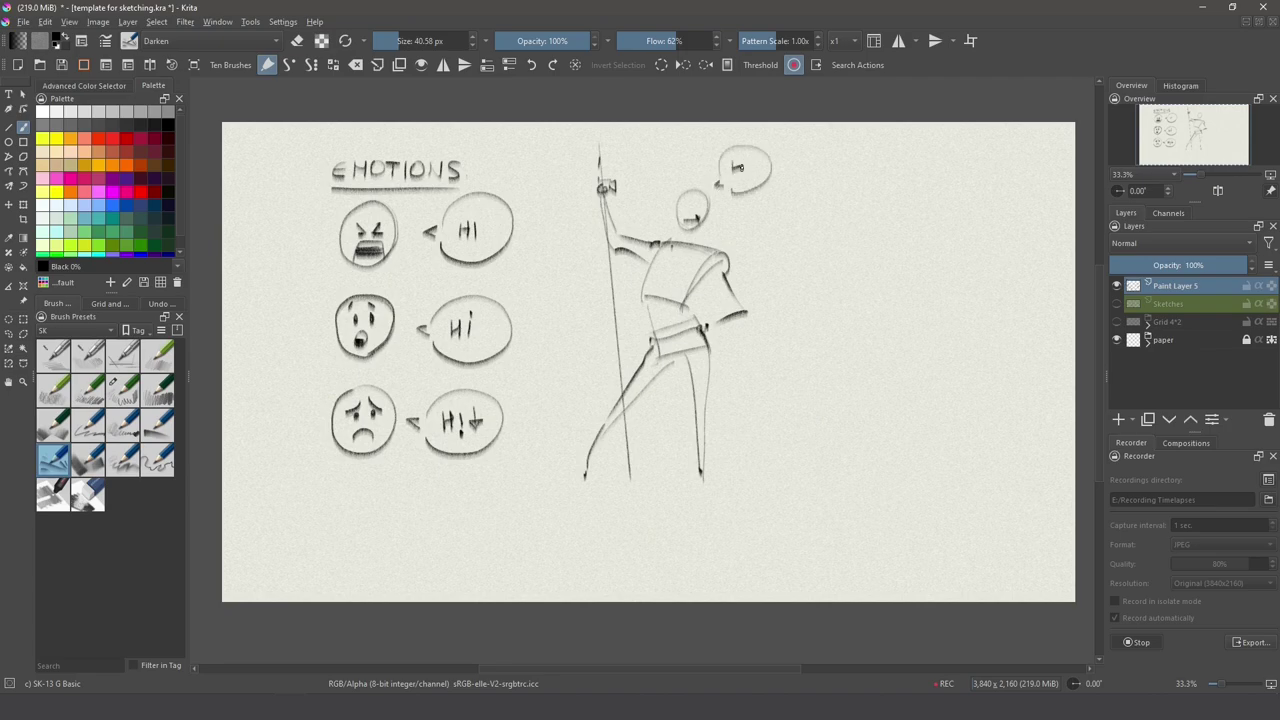
- Sketch a second, upright figure's head, torso and hanging arms, with one hand holding a vertical staff
mouse_move(845, 190)
mouse_down()
mouse_move(830, 232)
mouse_move(868, 243)
mouse_move(868, 322)
mouse_up()
mouse_move(822, 250)
mouse_down()
mouse_move(808, 328)
mouse_move(860, 248)
mouse_move(893, 360)
mouse_up()
drag(862, 272, 884, 348)
drag(810, 254, 781, 348)
drag(768, 212, 784, 462)
- Draw the upright figure's straight legs and feet
mouse_move(869, 334)
mouse_down()
mouse_move(840, 352)
mouse_move(872, 388)
mouse_up()
drag(842, 350, 876, 464)
drag(832, 345, 810, 460)
drag(812, 322, 808, 474)
drag(876, 458, 888, 476)
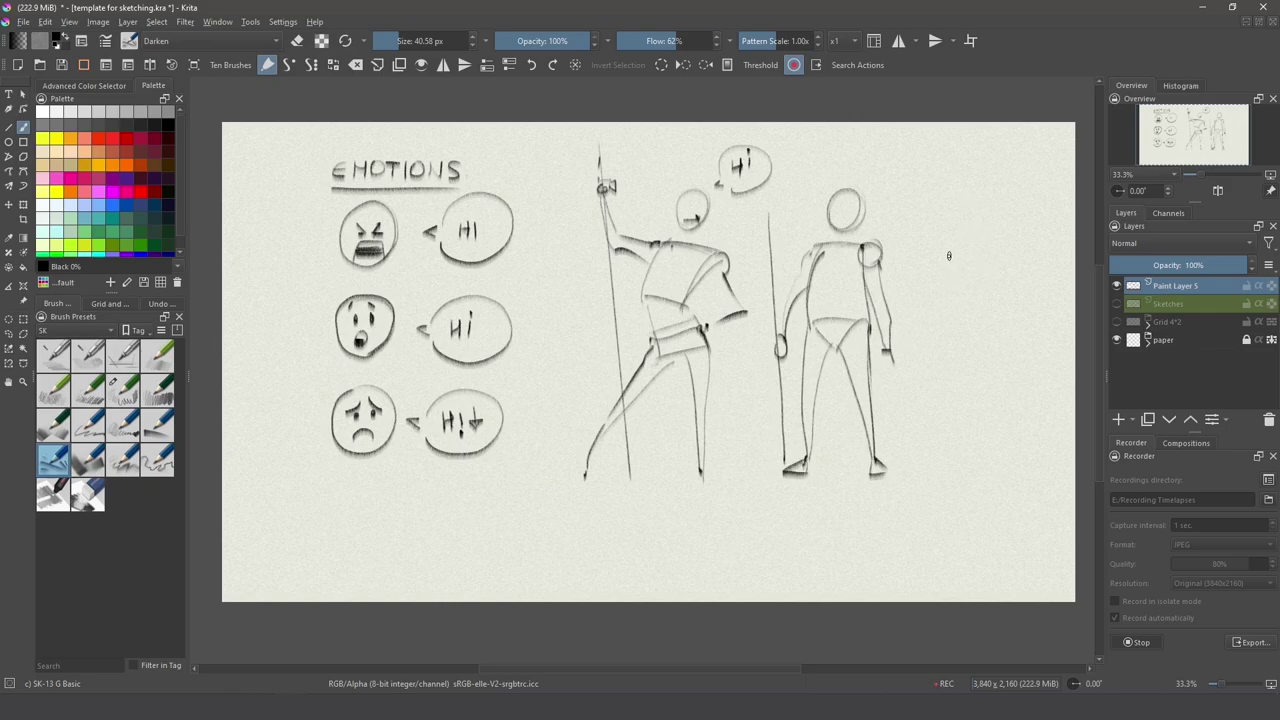
- Sketch a third, hunched figure's curved back, lowered head and drooping arms holding a slanted staff
drag(949, 256, 1040, 340)
drag(1000, 296, 1020, 366)
drag(924, 284, 960, 342)
drag(931, 256, 924, 285)
drag(919, 268, 937, 392)
mouse_move(990, 264)
mouse_down()
mouse_move(988, 298)
mouse_move(990, 266)
mouse_up()
mouse_move(997, 282)
mouse_down()
mouse_move(981, 308)
mouse_move(986, 398)
mouse_up()
drag(893, 381, 1030, 410)
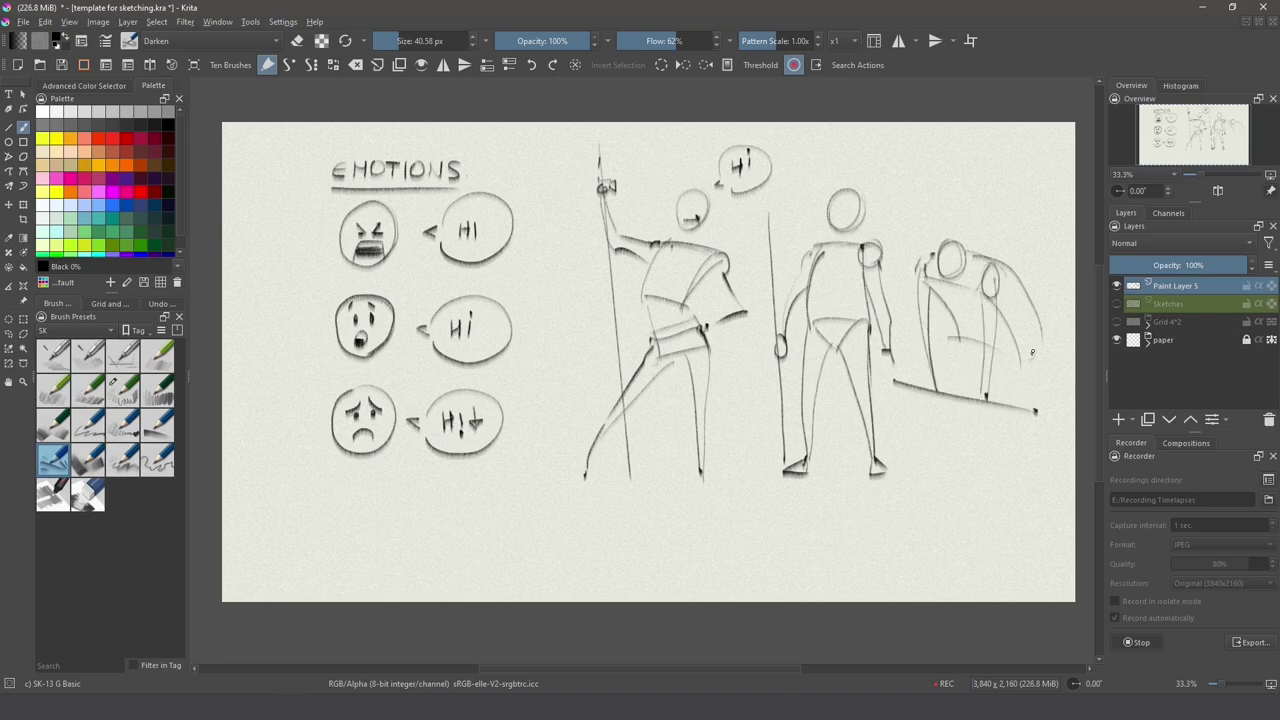
- Complete the hunched figure's hips, legs and feet
mouse_move(1038, 356)
mouse_down()
mouse_move(960, 338)
mouse_move(1022, 466)
mouse_up()
drag(964, 340, 966, 458)
drag(986, 360, 970, 464)
drag(1028, 460, 1046, 474)
drag(966, 464, 970, 478)
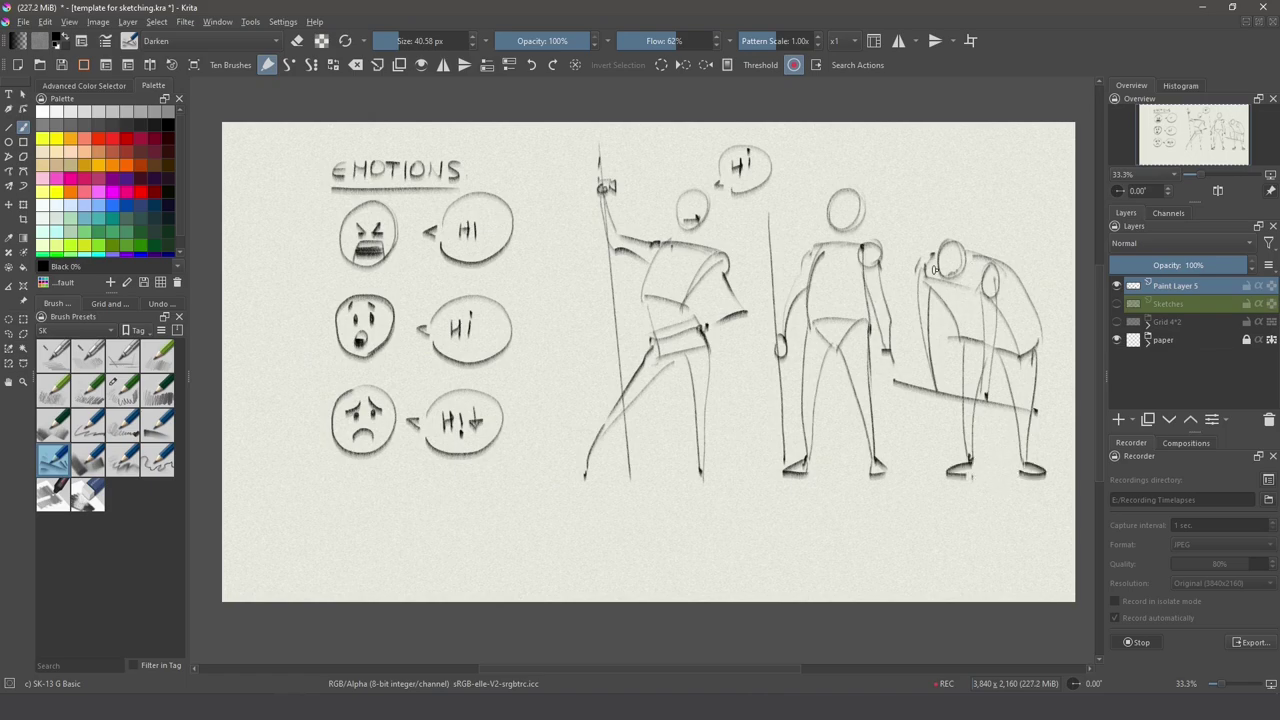
- Add the hunched figure's mouth and a "Hi..." speech bubble, and draw a "Hi" bubble above the upright figure
drag(953, 272, 950, 268)
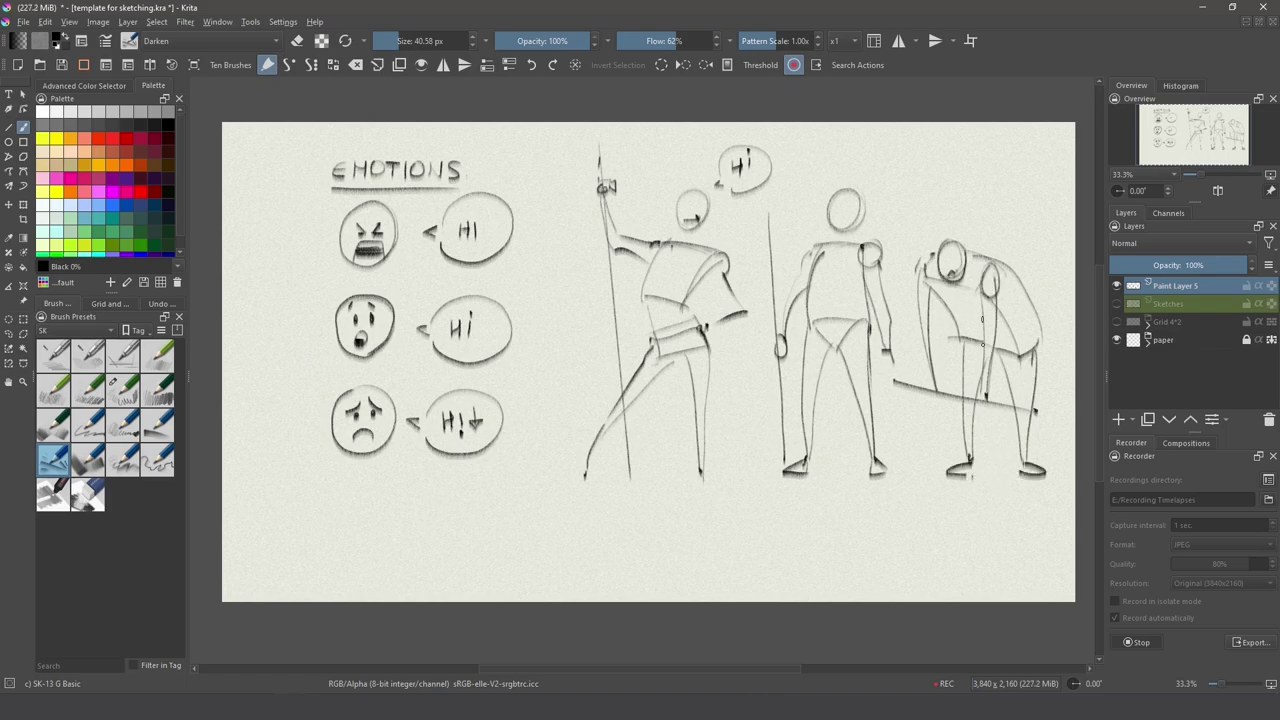
mouse_move(980, 226)
mouse_down()
mouse_move(986, 172)
mouse_move(990, 228)
mouse_up()
drag(960, 194, 962, 208)
drag(974, 194, 974, 202)
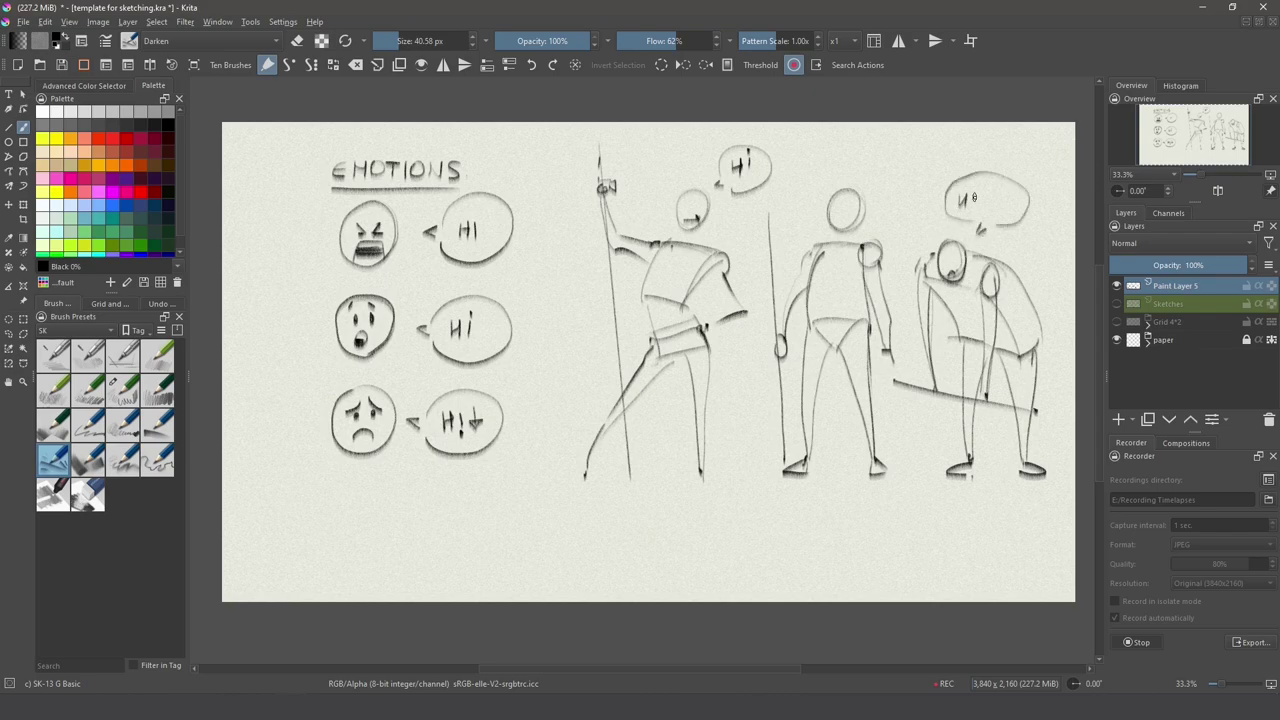
drag(859, 182, 886, 158)
drag(785, 347, 774, 368)
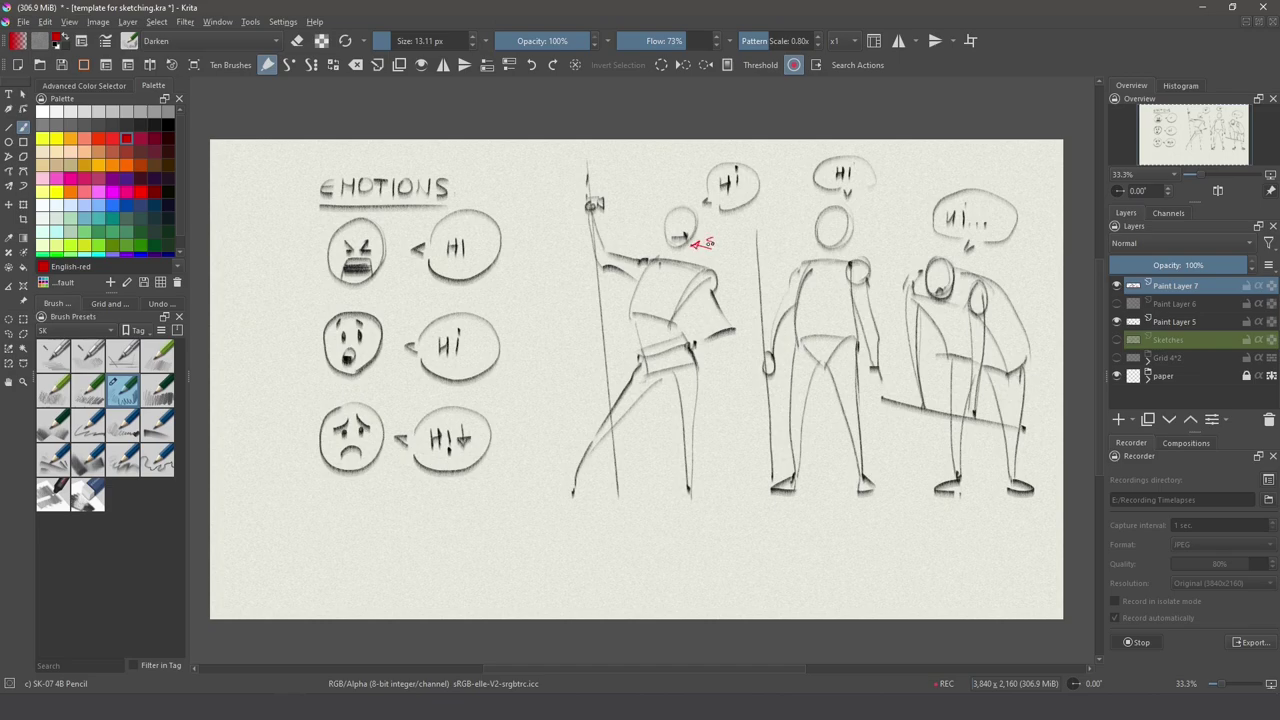
- Annotate the confident figure in red with "SMILING CONFIDENCE", an arrow along the shoulder and an upward arrow labelled "UP."
mouse_move(718, 236)
mouse_down()
mouse_move(734, 246)
mouse_move(714, 256)
mouse_up()
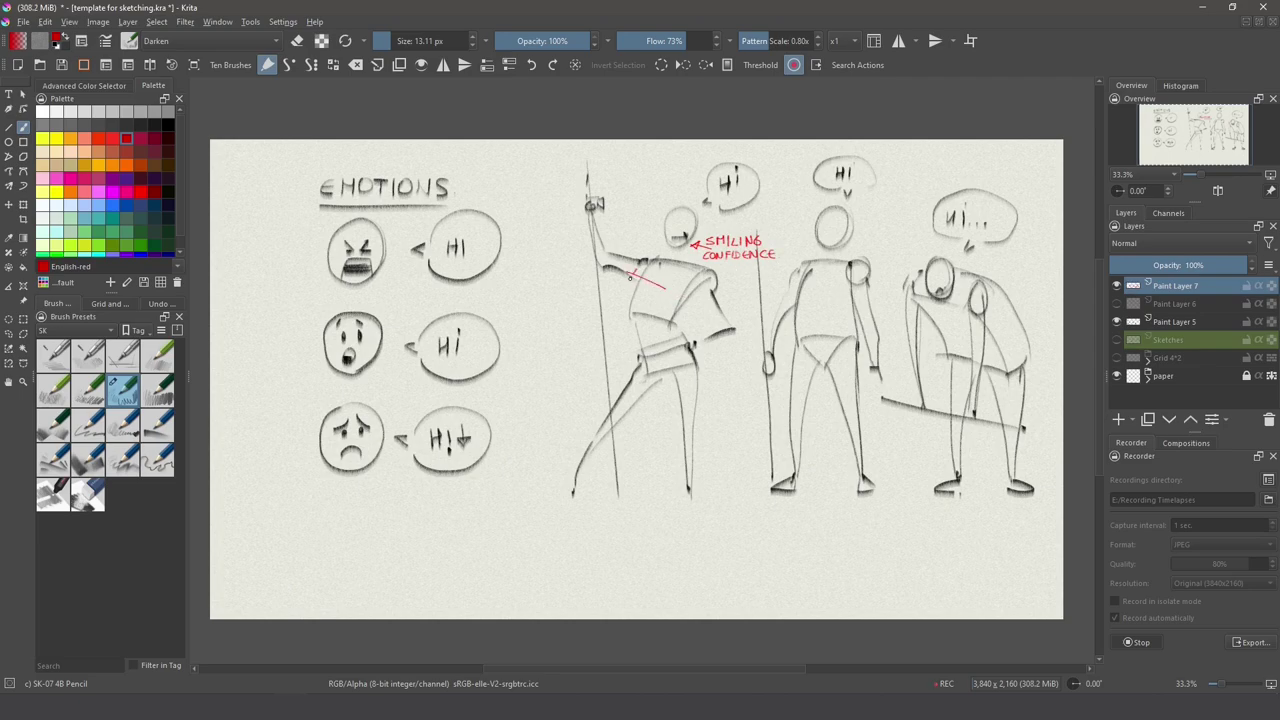
drag(666, 284, 673, 284)
drag(637, 274, 664, 286)
drag(585, 246, 589, 212)
drag(546, 187, 556, 187)
drag(561, 183, 561, 197)
- Mark the confident figure's pinched waist and extended leg with red arrows, and label its stance "WIDE DISTANCE SECURE AREA."
drag(690, 340, 680, 312)
drag(596, 546, 707, 547)
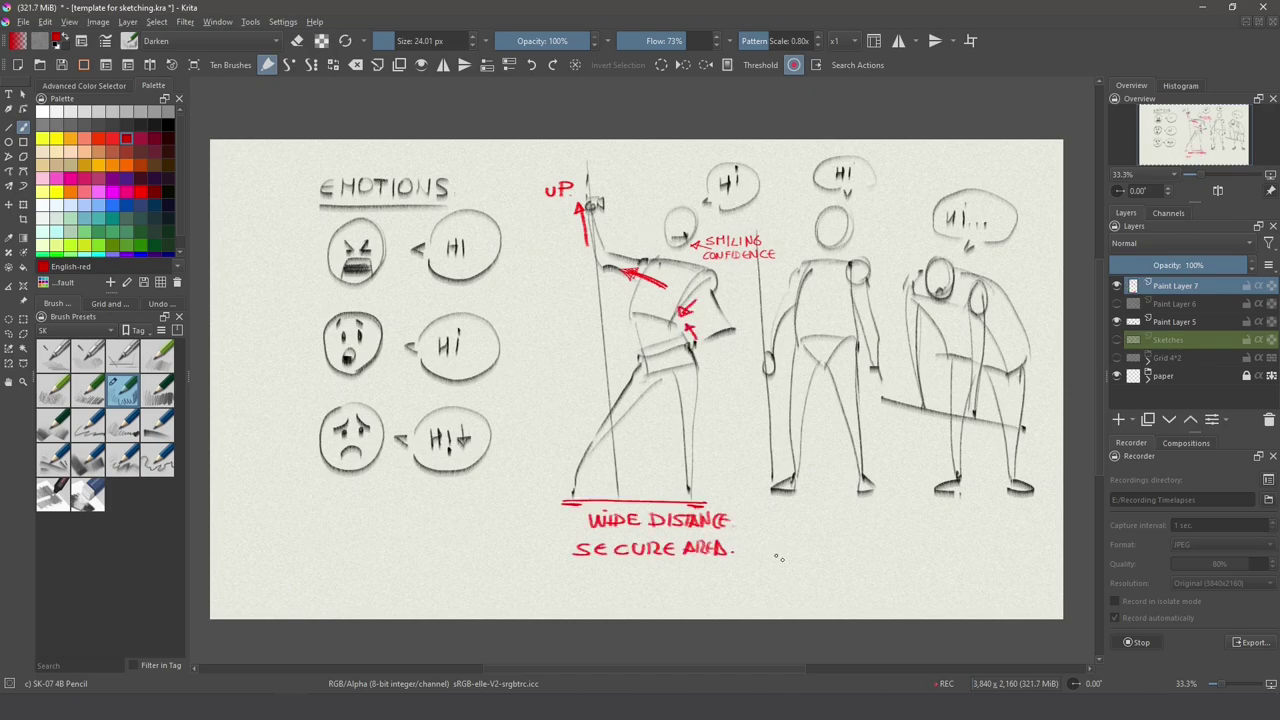
drag(617, 380, 565, 461)
- Draw a red dashed vertical centre line through the upright figure from head to feet
drag(827, 231, 827, 243)
drag(828, 268, 828, 277)
drag(828, 294, 828, 304)
drag(830, 369, 830, 382)
drag(831, 401, 831, 412)
drag(831, 429, 831, 441)
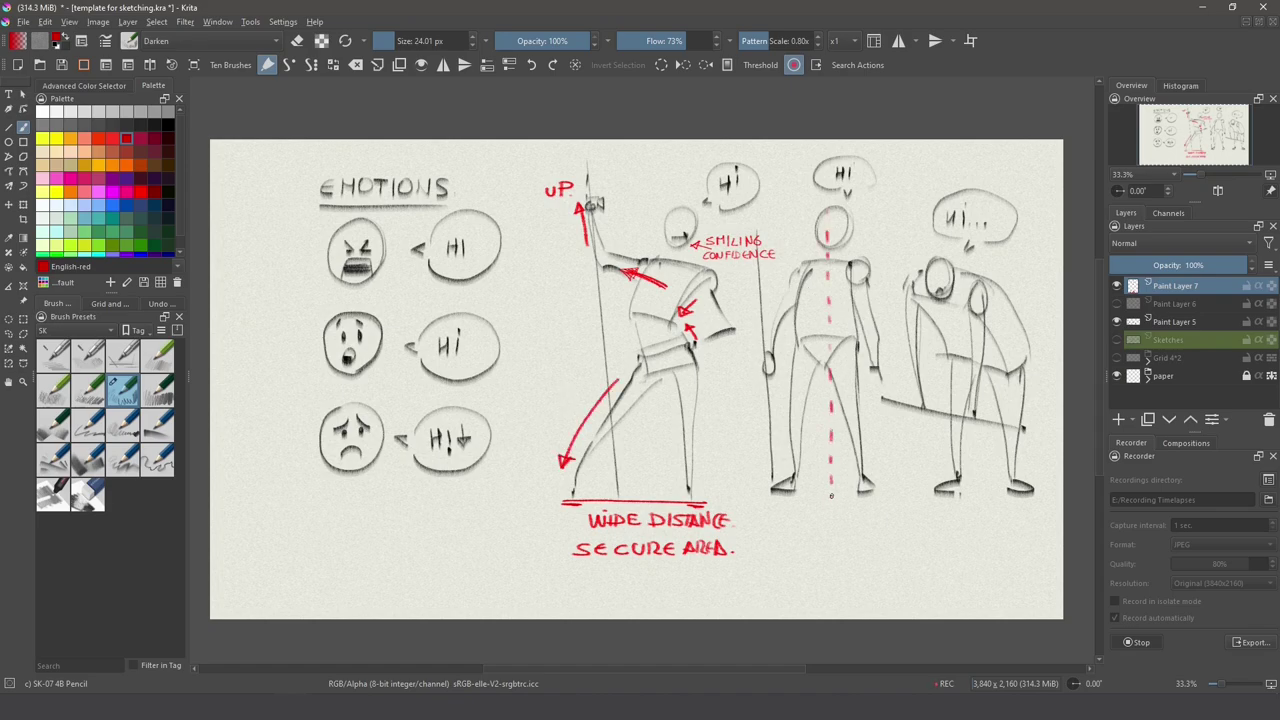
drag(832, 499, 832, 507)
- Underline the upright figure's feet, label the stance "NORMAL. A BIT RELAXED" and mark the head's tilt in red
drag(793, 501, 780, 501)
drag(876, 511, 772, 511)
mouse_move(797, 533)
mouse_down()
mouse_move(811, 520)
mouse_move(876, 520)
mouse_move(797, 541)
mouse_move(897, 548)
mouse_up()
drag(816, 219, 851, 241)
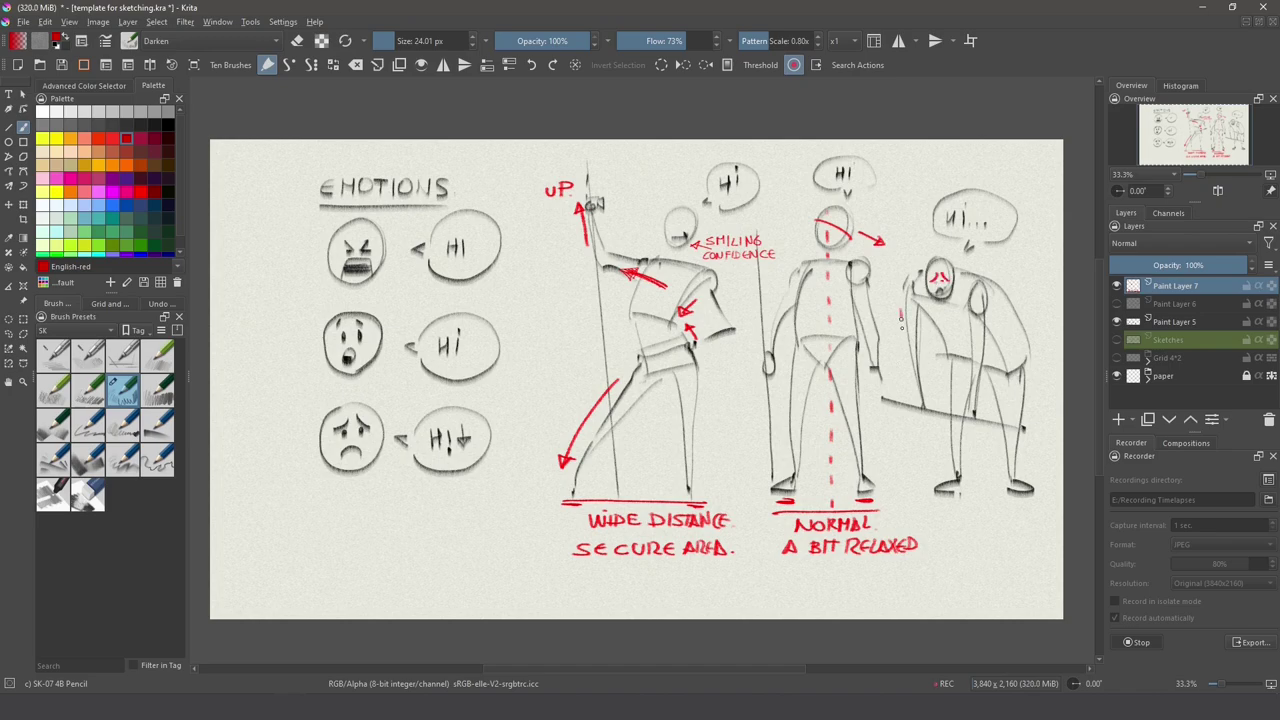
- Draw red downward arrows along the hunched figure's arms, letter "FALLS STRAIGHT. TOO HEAVY." and mark its feet
drag(903, 316, 905, 396)
drag(960, 317, 960, 392)
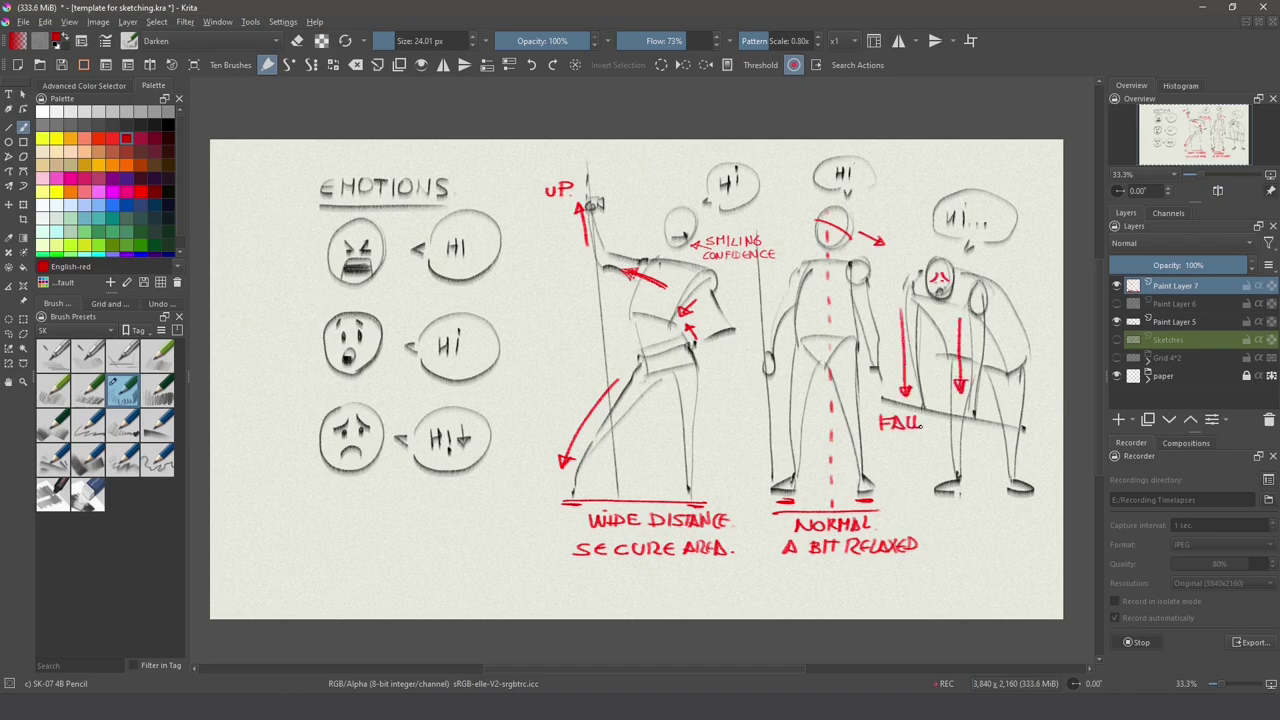
mouse_move(892, 440)
mouse_down()
mouse_move(954, 438)
mouse_move(955, 458)
mouse_move(986, 459)
mouse_up()
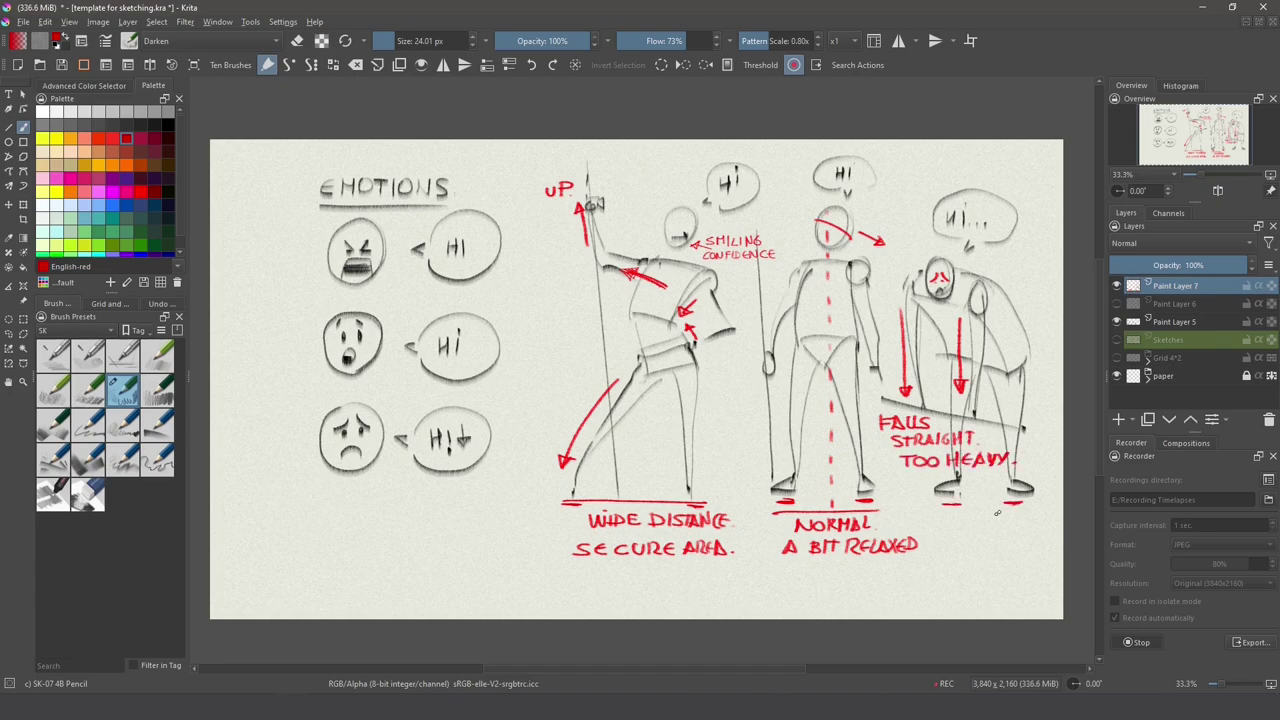
mouse_move(1042, 325)
mouse_down()
mouse_move(976, 272)
mouse_move(1036, 251)
mouse_move(1062, 266)
mouse_up()
key(ctrl+z)
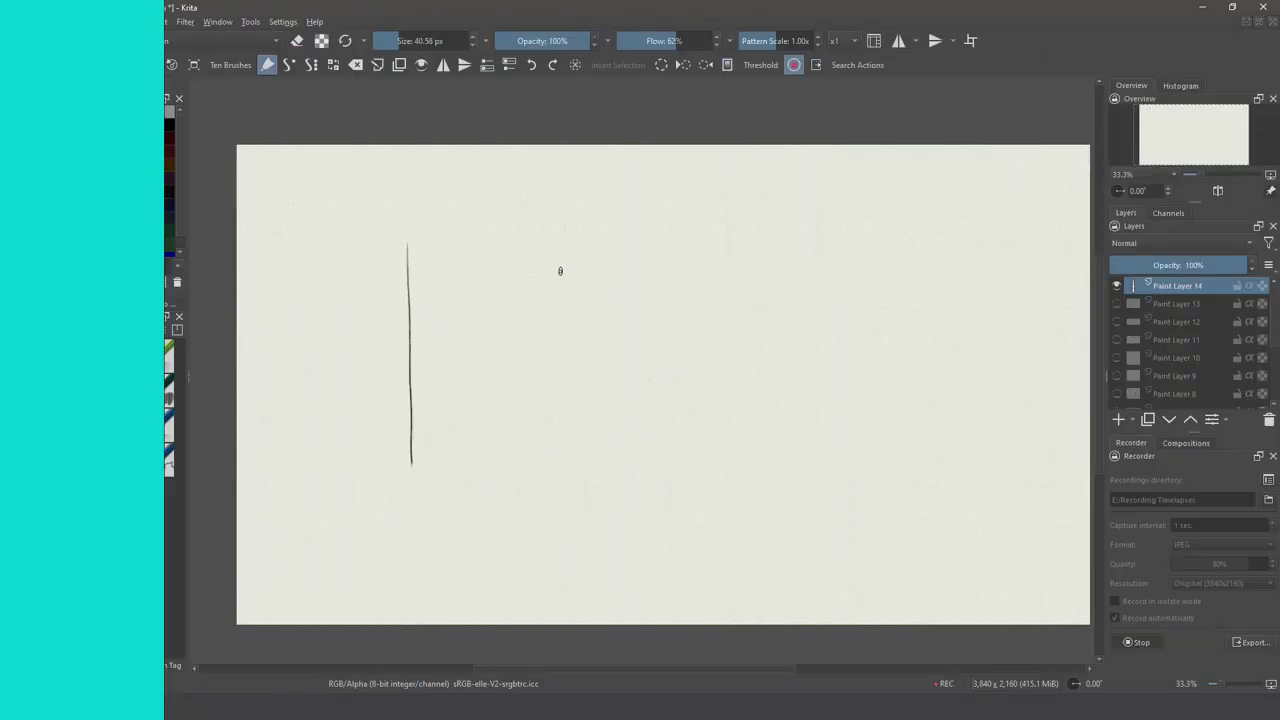
- Draw a zigzag action line beside the vertical one, and build a skeletal figure's head, ribcage and pelvis on the vertical line
mouse_move(580, 252)
mouse_down()
mouse_move(590, 369)
mouse_move(520, 437)
mouse_up()
drag(406, 207, 409, 207)
mouse_move(388, 272)
mouse_down()
mouse_move(392, 320)
mouse_move(409, 296)
mouse_up()
drag(400, 268, 390, 319)
mouse_move(409, 297)
mouse_down()
mouse_move(430, 350)
mouse_move(410, 382)
mouse_up()
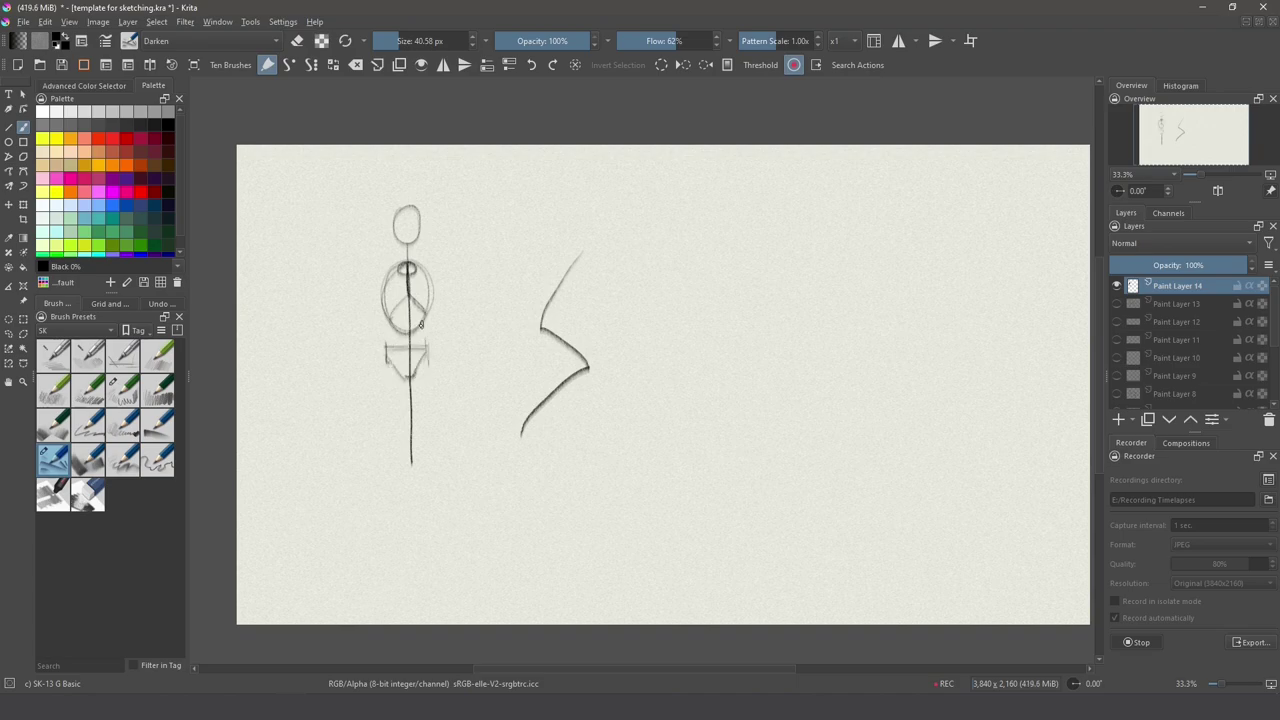
- Add the standing skeleton's shoulder line, legs with knee joints, and one jointed arm
drag(372, 269, 434, 268)
drag(428, 362, 420, 452)
drag(378, 370, 419, 515)
drag(395, 450, 402, 518)
drag(434, 272, 470, 418)
mouse_move(380, 299)
mouse_down()
mouse_move(465, 374)
mouse_move(467, 409)
mouse_up()
key(ctrl+z)
key(ctrl+z)
key(ctrl+z)
- Draw the standing skeleton's other arm and hand, reinforce the leg and add a ground line under the feet
drag(376, 270, 344, 372)
drag(343, 373, 346, 415)
mouse_move(345, 378)
mouse_down()
mouse_move(351, 394)
mouse_move(381, 378)
mouse_up()
drag(381, 380, 392, 440)
mouse_move(420, 516)
mouse_down()
mouse_move(444, 526)
mouse_move(326, 532)
mouse_up()
- Build the second figure's head, ribcage and torso contours along the upper part of the zigzag action line
drag(590, 208, 588, 212)
drag(544, 268, 586, 250)
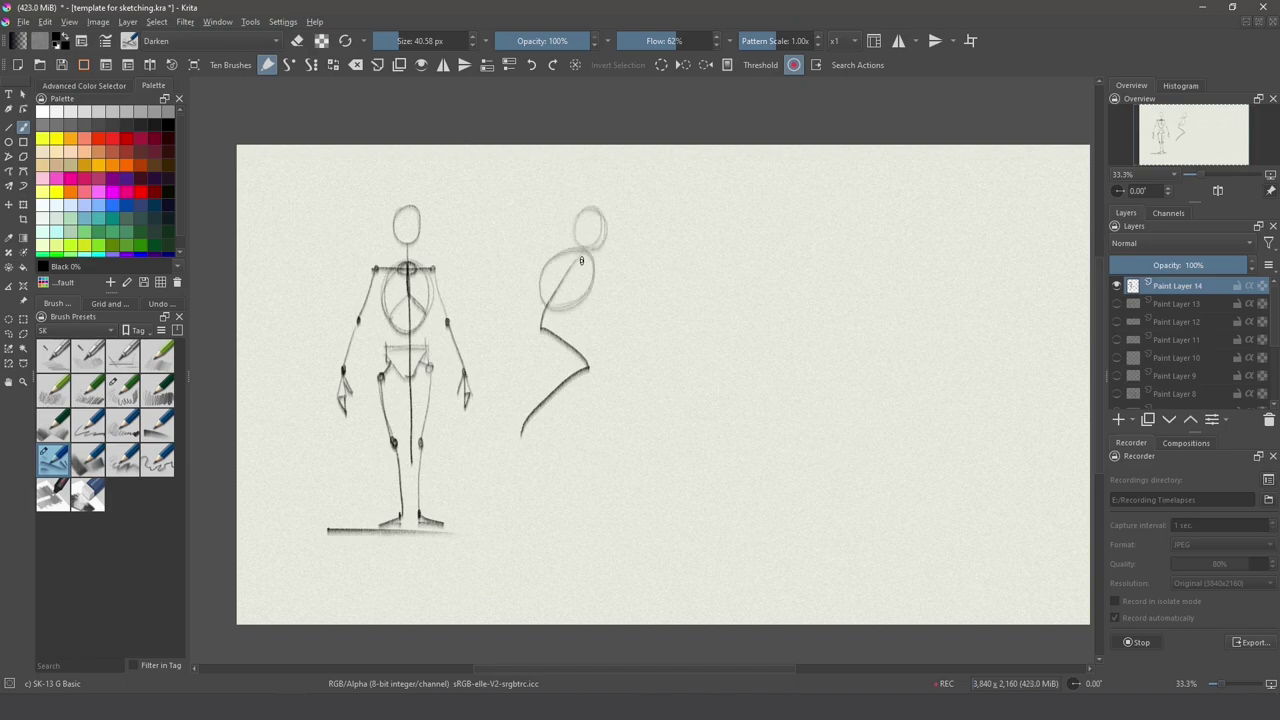
drag(531, 290, 533, 325)
drag(594, 266, 622, 355)
- Draw the zigzag figure's thigh, bent front lower leg and extended rear leg, and strengthen its waist contour
mouse_move(612, 370)
mouse_down()
mouse_move(582, 378)
mouse_move(556, 364)
mouse_move(620, 398)
mouse_move(545, 450)
mouse_move(490, 527)
mouse_up()
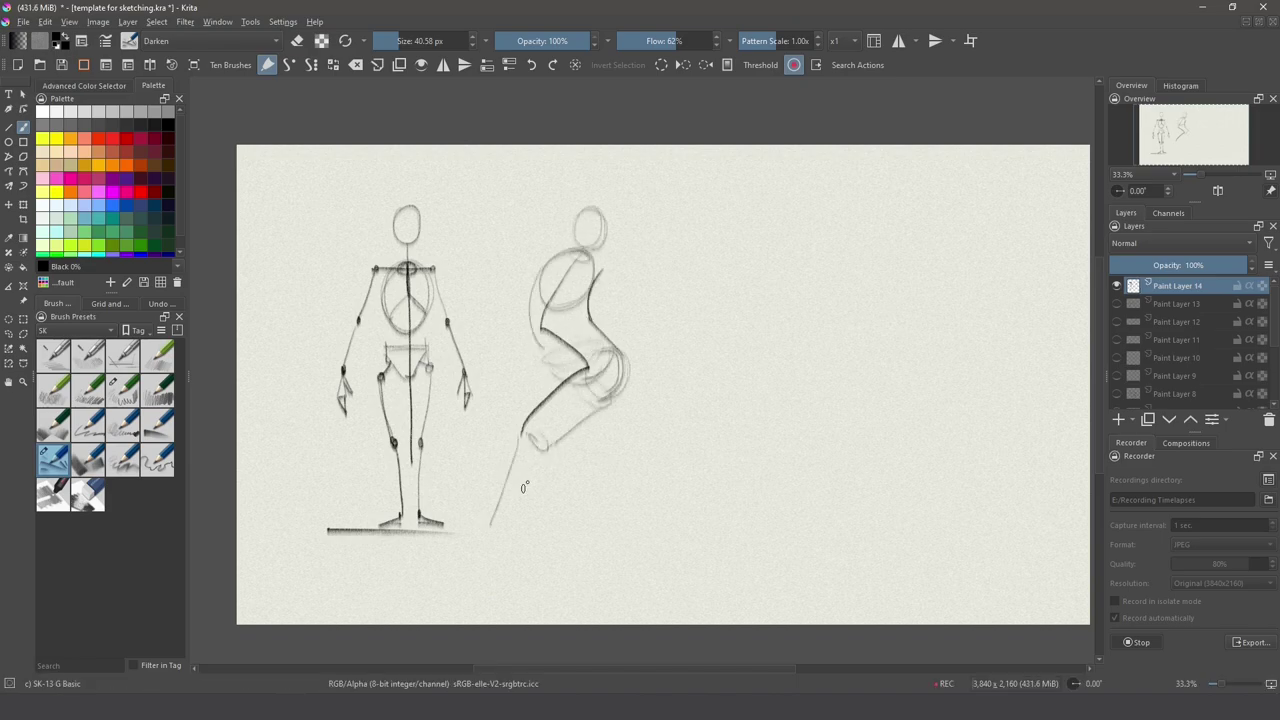
drag(546, 444, 492, 542)
drag(540, 346, 562, 382)
mouse_move(582, 420)
mouse_down()
mouse_move(630, 448)
mouse_move(660, 510)
mouse_up()
drag(644, 470, 662, 520)
- Add the zigzag figure's raised arms and hands, reinforce its chest, back and waist, and undo the last thigh stroke
mouse_move(606, 250)
mouse_down()
mouse_move(603, 284)
mouse_move(632, 200)
mouse_move(646, 200)
mouse_up()
mouse_move(545, 266)
mouse_down()
mouse_move(575, 178)
mouse_move(628, 196)
mouse_up()
mouse_move(622, 200)
mouse_down()
mouse_move(577, 230)
mouse_move(598, 260)
mouse_move(552, 306)
mouse_up()
drag(552, 308, 588, 320)
drag(536, 268, 548, 310)
mouse_move(574, 326)
mouse_down()
mouse_move(585, 360)
mouse_move(608, 340)
mouse_move(561, 359)
mouse_up()
drag(528, 292, 540, 346)
drag(605, 372, 551, 438)
key(ctrl+z)
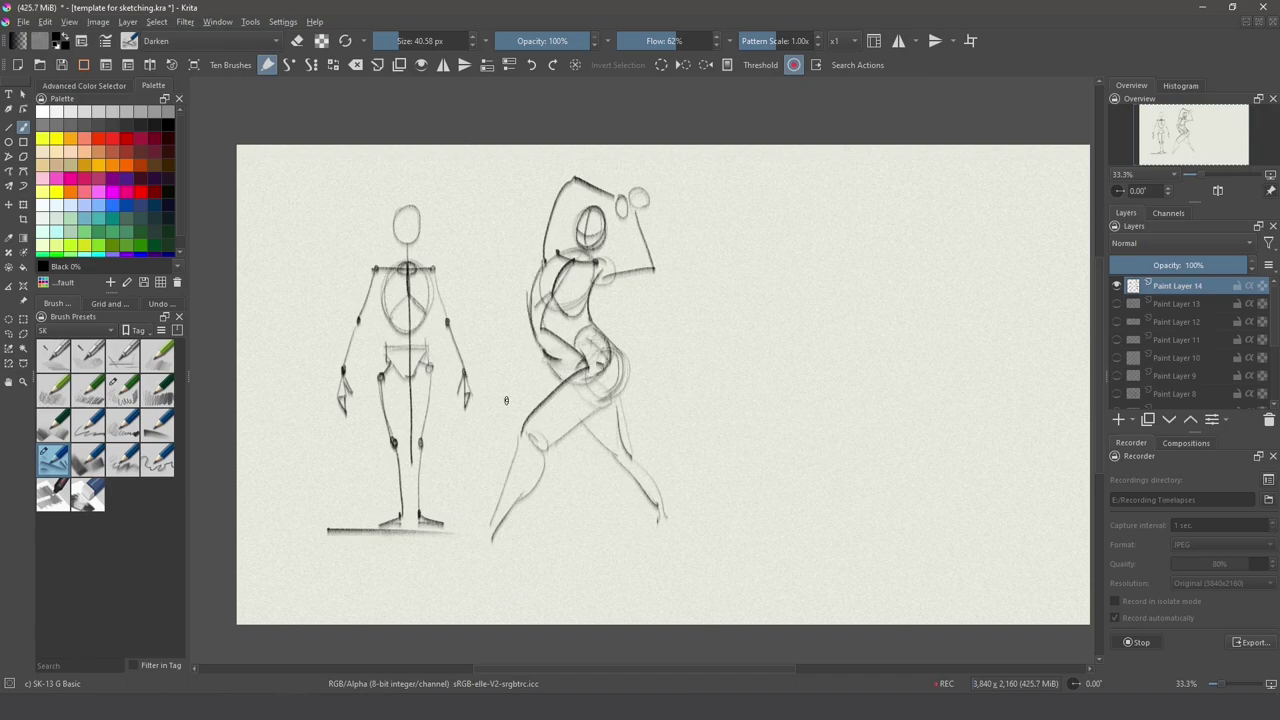
- Trace the action lines in Tomato red, straight through the standing skeleton and zigzag through the second figure
click(111, 138)
drag(407, 218, 410, 528)
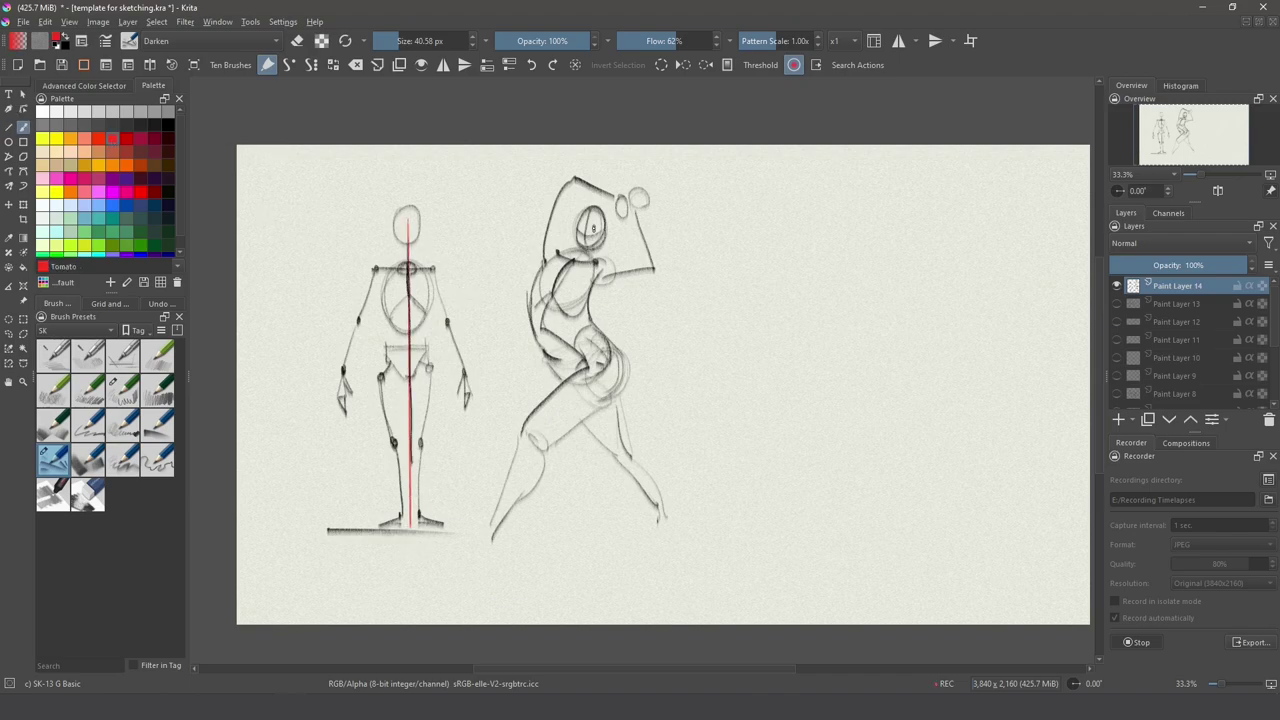
drag(592, 228, 491, 473)
- Sketch a third figure's red skeleton with a head, curved spine, jointed shoulder line, arms and hip line
drag(775, 262, 799, 386)
drag(752, 252, 808, 285)
mouse_move(796, 222)
mouse_down()
mouse_move(675, 303)
mouse_move(762, 316)
mouse_up()
click(738, 248)
click(827, 288)
drag(745, 312, 948, 408)
drag(745, 380, 833, 400)
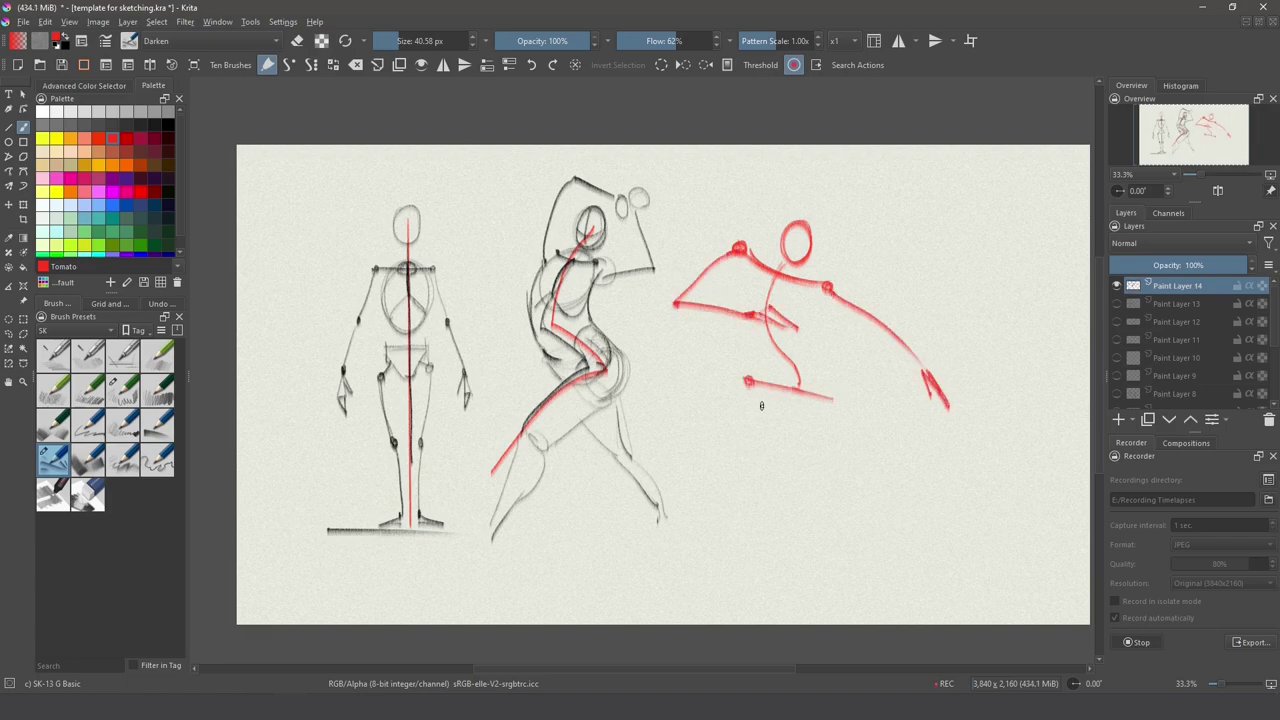
- Redraw the red skeleton's hip line with the opposite tilt and add two widely spread legs with feet
key(ctrl+z)
mouse_move(745, 385)
mouse_down()
mouse_move(825, 372)
mouse_move(652, 545)
mouse_up()
drag(830, 386, 987, 570)
drag(652, 538, 614, 582)
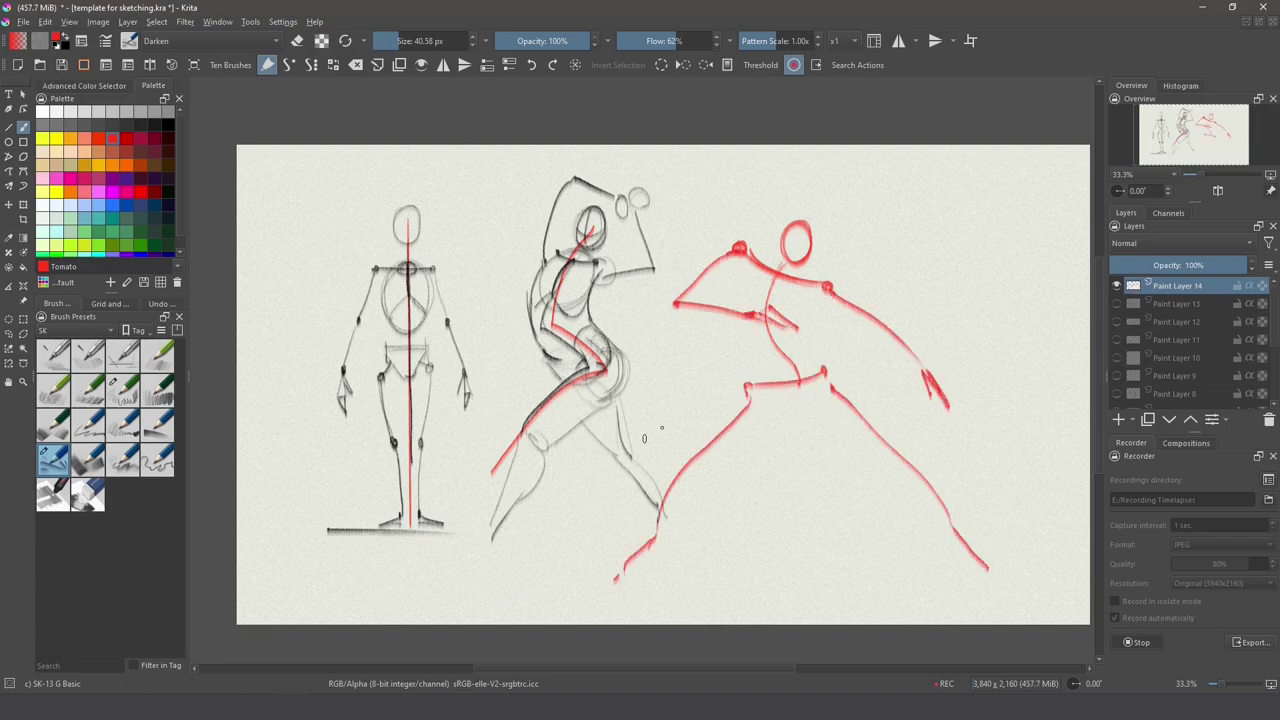
- Build a blocky head, neck, ribcage and box-shaped pelvis over the red skeleton in black
click(168, 125)
mouse_move(784, 221)
mouse_down()
mouse_move(813, 219)
mouse_move(804, 266)
mouse_move(780, 262)
mouse_up()
mouse_move(783, 218)
mouse_down()
mouse_move(775, 260)
mouse_move(750, 251)
mouse_up()
mouse_move(772, 268)
mouse_down()
mouse_move(829, 303)
mouse_move(762, 350)
mouse_move(822, 370)
mouse_up()
drag(746, 380, 810, 412)
- Flesh out the lunging figure's bent arm and extended arm with volumes, and add its shoulder and torso side contours
drag(736, 322, 776, 330)
mouse_move(790, 278)
mouse_down()
mouse_move(806, 338)
mouse_move(738, 326)
mouse_up()
mouse_move(818, 280)
mouse_down()
mouse_move(786, 362)
mouse_move(872, 314)
mouse_up()
drag(834, 318, 928, 386)
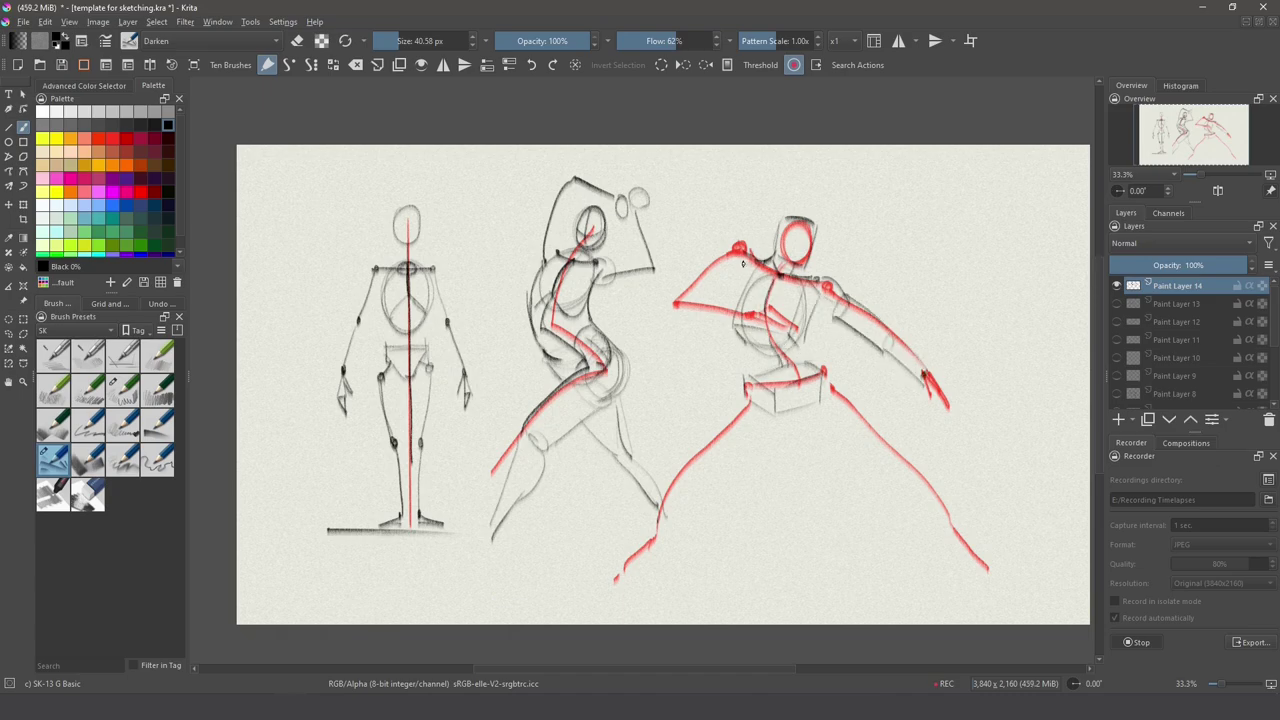
mouse_move(760, 250)
mouse_down()
mouse_move(684, 300)
mouse_move(750, 332)
mouse_move(745, 318)
mouse_up()
mouse_move(682, 300)
mouse_down()
mouse_move(680, 328)
mouse_move(782, 310)
mouse_move(806, 354)
mouse_up()
drag(742, 279, 734, 322)
drag(812, 340, 820, 374)
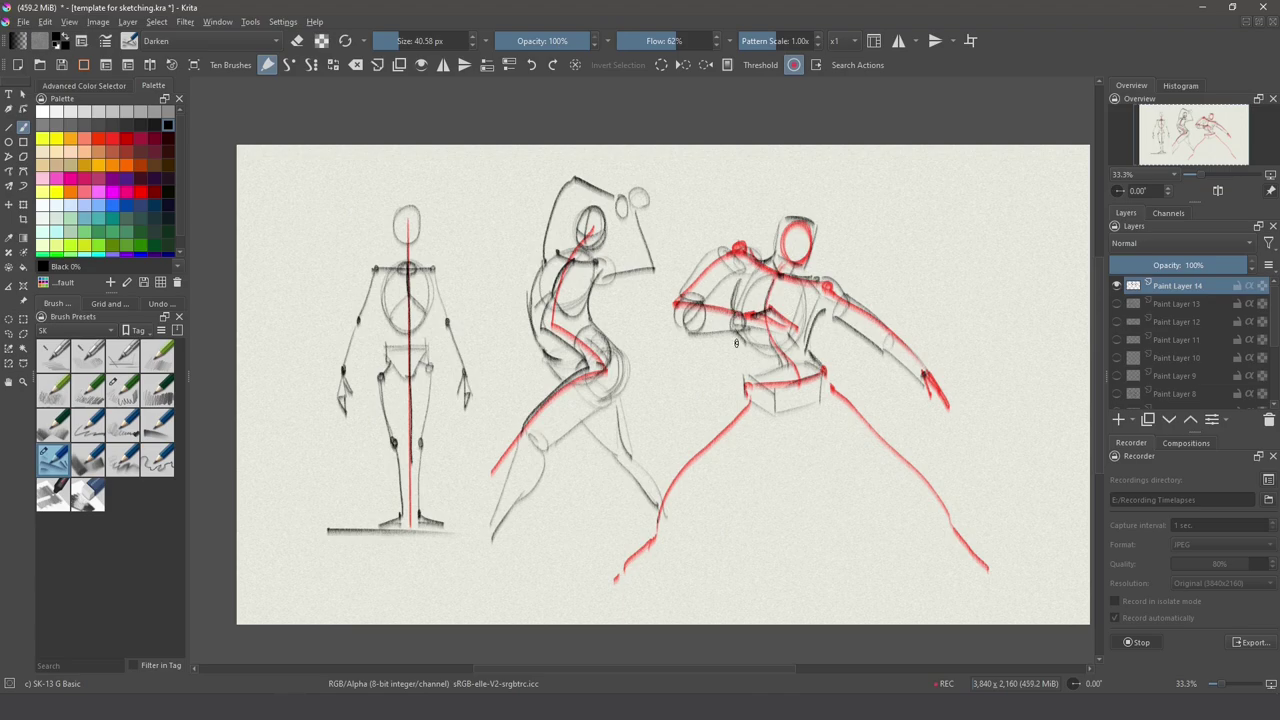
- Draw the lunging figure's waist and groin, and build the thigh, knee, calf and foot of the leg beneath the extended arm
drag(738, 334, 742, 376)
drag(820, 376, 800, 420)
drag(826, 376, 896, 456)
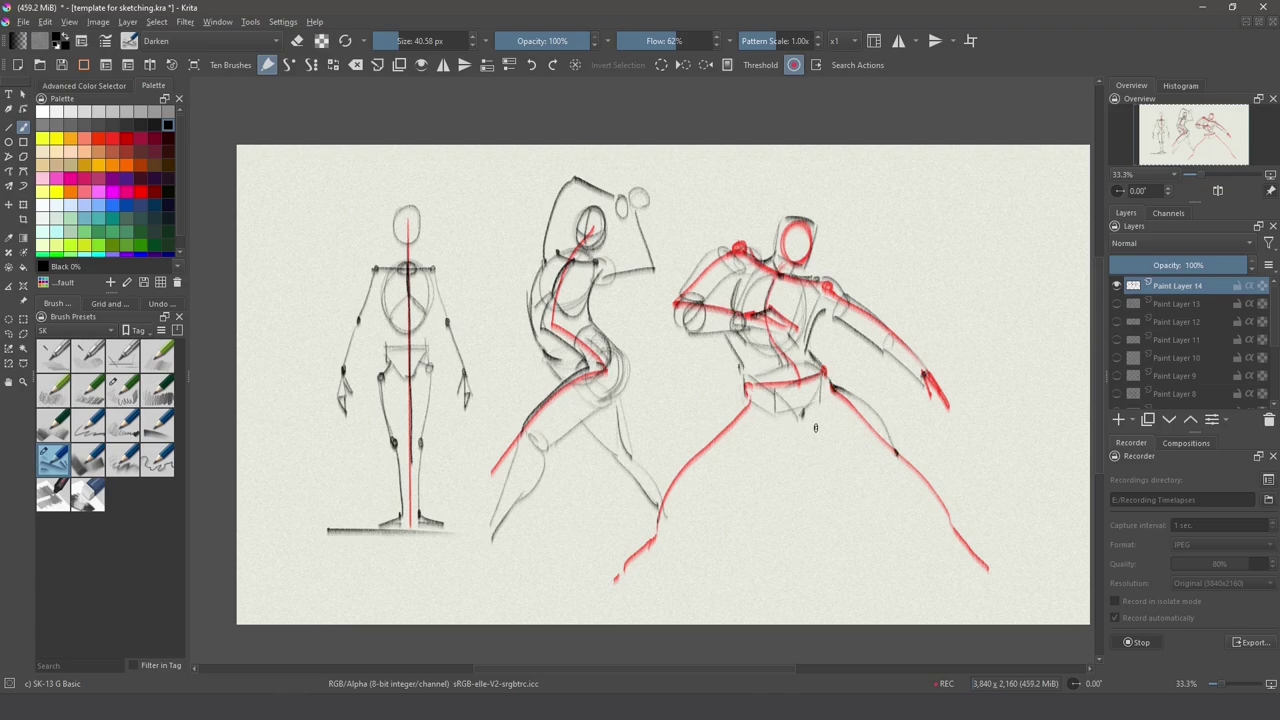
mouse_move(832, 404)
mouse_down()
mouse_move(850, 464)
mouse_move(868, 466)
mouse_up()
drag(808, 424, 856, 468)
mouse_move(850, 412)
mouse_down()
mouse_move(910, 484)
mouse_move(892, 518)
mouse_move(990, 572)
mouse_up()
drag(944, 568, 996, 575)
drag(943, 538, 945, 539)
drag(804, 411, 805, 414)
- Build the thigh and lower leg beneath the bent arm, undoing the first thigh stroke, and connect it at the groin
mouse_move(738, 404)
mouse_down()
mouse_move(769, 428)
mouse_move(698, 460)
mouse_move(688, 452)
mouse_up()
key(ctrl+z)
drag(771, 442, 691, 497)
drag(741, 400, 721, 469)
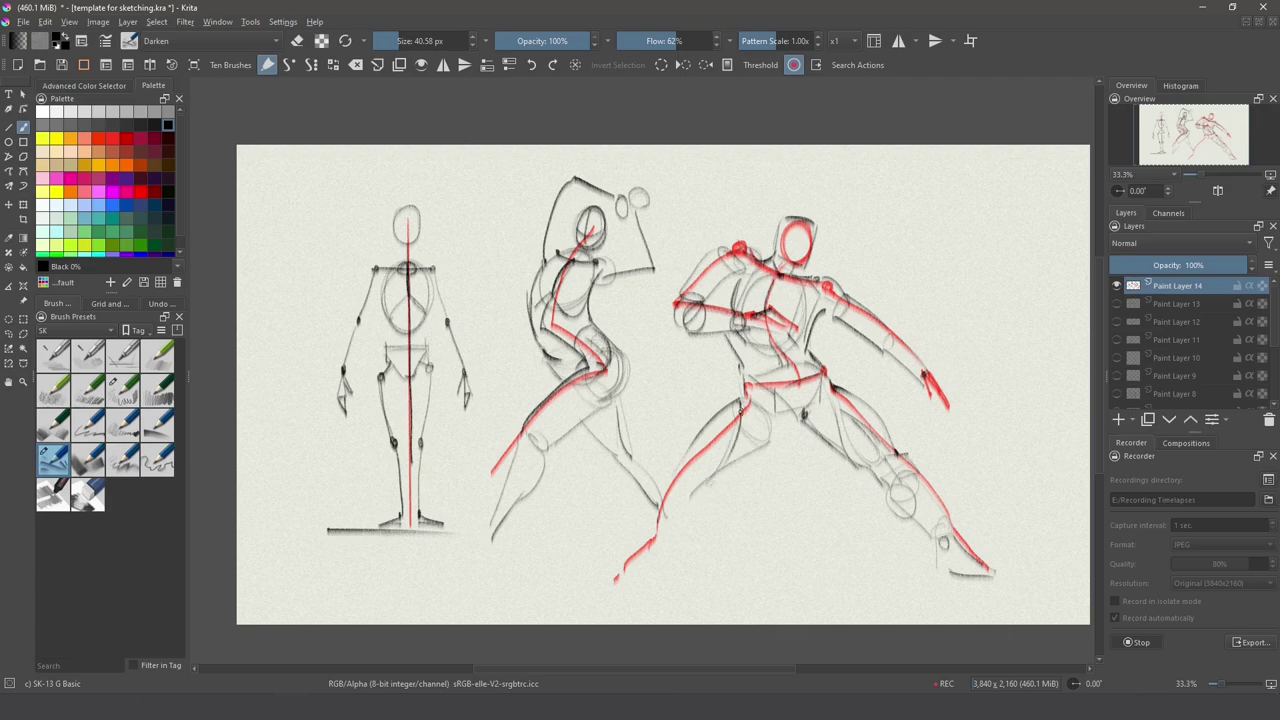
mouse_move(780, 417)
mouse_down()
mouse_move(738, 461)
mouse_move(785, 422)
mouse_up()
mouse_move(785, 422)
mouse_down()
mouse_move(804, 413)
mouse_move(728, 454)
mouse_up()
drag(742, 410, 700, 490)
mouse_move(730, 434)
mouse_down()
mouse_move(680, 478)
mouse_move(668, 540)
mouse_move(618, 594)
mouse_up()
- Strengthen the outstretched leg's foot and inner contour, and shape the opposite leg's calf and ankle
drag(938, 536, 942, 576)
drag(938, 576, 999, 572)
drag(834, 446, 939, 546)
drag(684, 532, 661, 572)
drag(660, 520, 657, 571)
drag(664, 498, 644, 566)
drag(648, 552, 626, 582)
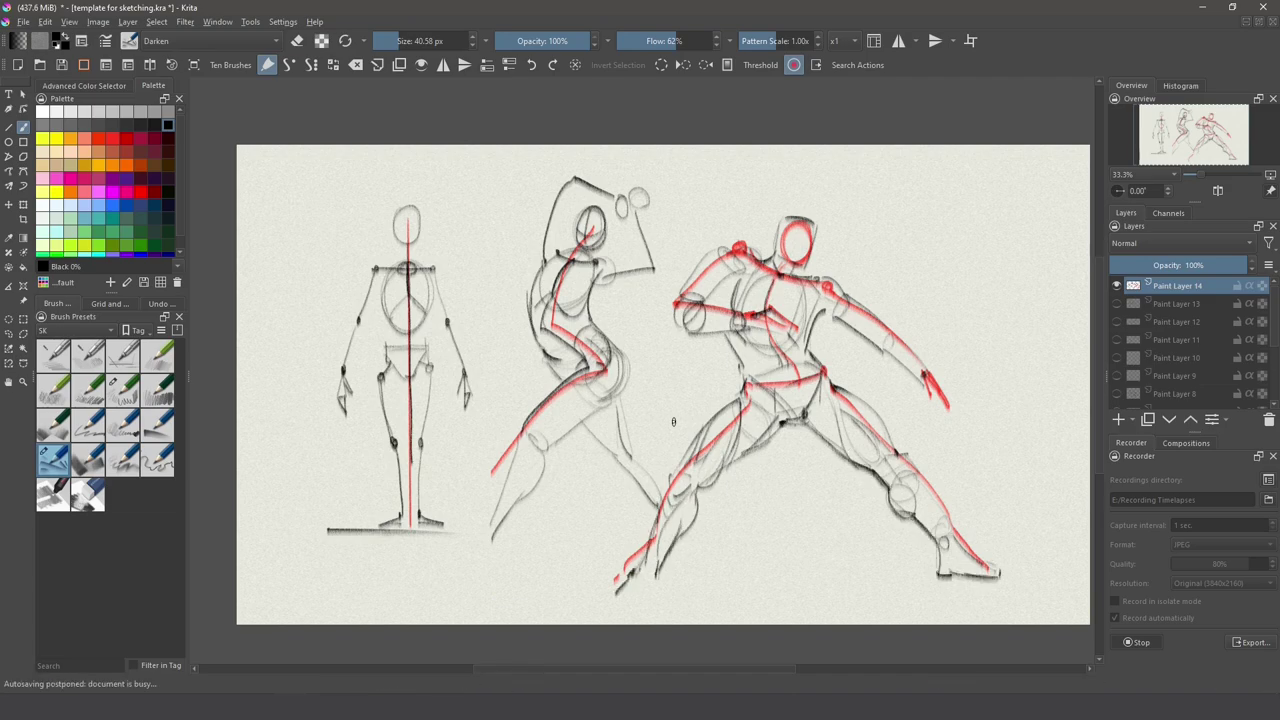
- Draw the lunging figure's hands, one at the chest and one with fingers at the end of the extended arm
drag(888, 330, 930, 390)
drag(752, 336, 728, 374)
drag(794, 314, 762, 338)
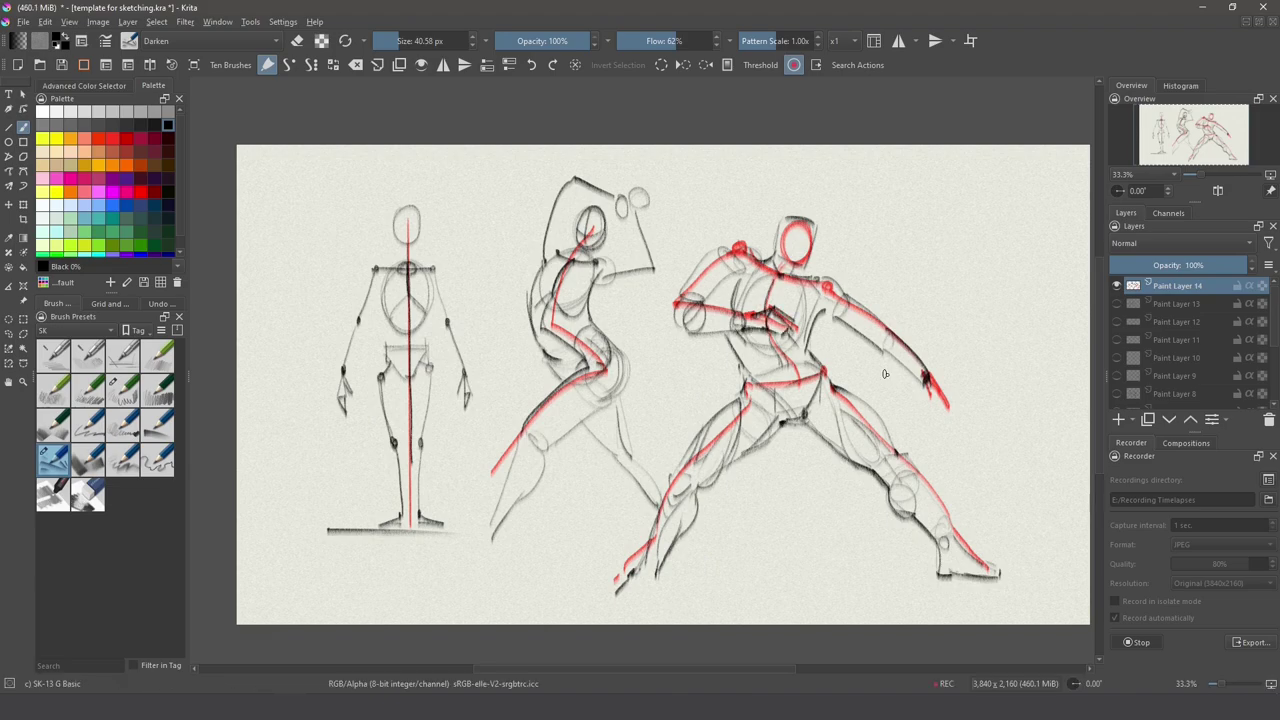
drag(920, 376, 954, 412)
- Finish the lunging figure's front foot and sketch a broad ground ellipse beneath its stance
mouse_move(658, 576)
mouse_down()
mouse_move(618, 598)
mouse_move(654, 582)
mouse_up()
mouse_move(650, 542)
mouse_down()
mouse_move(636, 576)
mouse_move(904, 552)
mouse_up()
drag(960, 562, 788, 604)
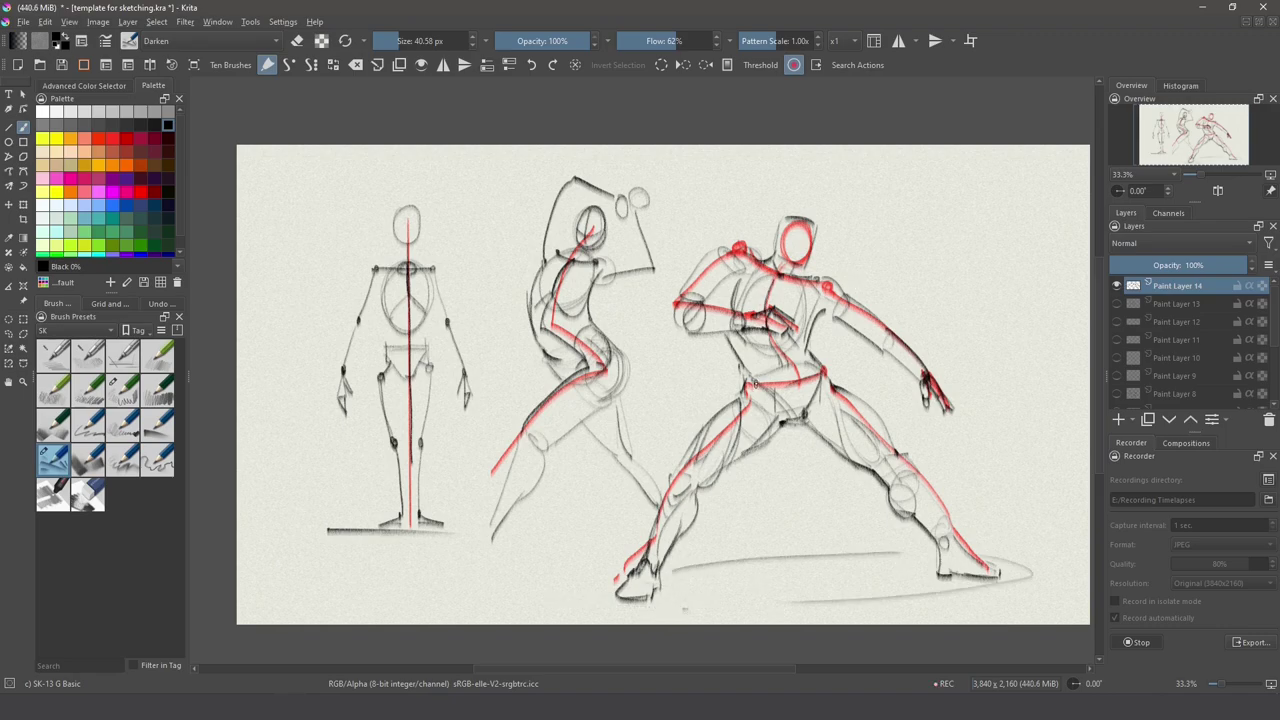
- Darken the extended arm's muscles, the shoulder and chest contours, and the outer edge of the outstretched leg
mouse_move(804, 286)
mouse_down()
mouse_move(882, 356)
mouse_move(888, 336)
mouse_move(860, 321)
mouse_move(870, 312)
mouse_move(922, 363)
mouse_up()
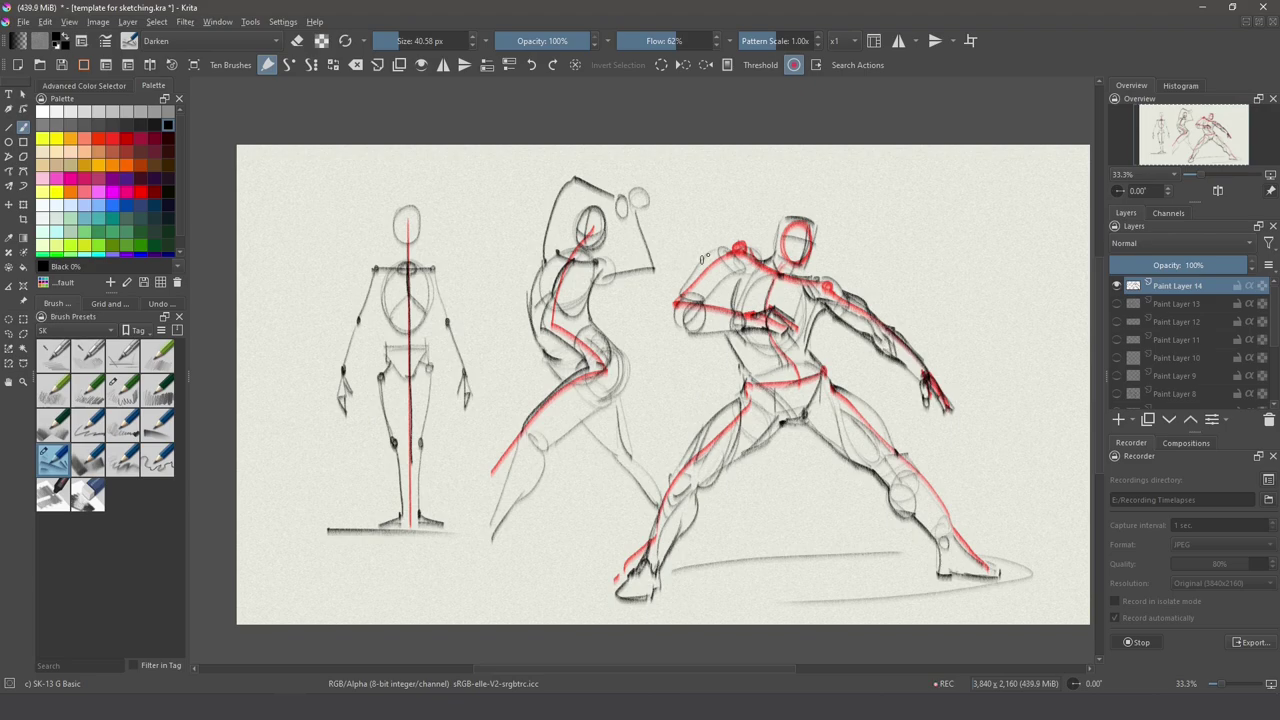
mouse_move(704, 259)
mouse_down()
mouse_move(772, 250)
mouse_move(805, 285)
mouse_move(752, 278)
mouse_move(740, 305)
mouse_move(822, 354)
mouse_move(734, 350)
mouse_move(767, 388)
mouse_move(790, 356)
mouse_move(888, 444)
mouse_move(952, 536)
mouse_up()
key(ctrl+z)
drag(906, 464, 986, 553)
- Sketch an alternative lower leg with a foot under the figure's outstretched leg and mark it 2
drag(882, 458, 822, 560)
drag(865, 574, 810, 576)
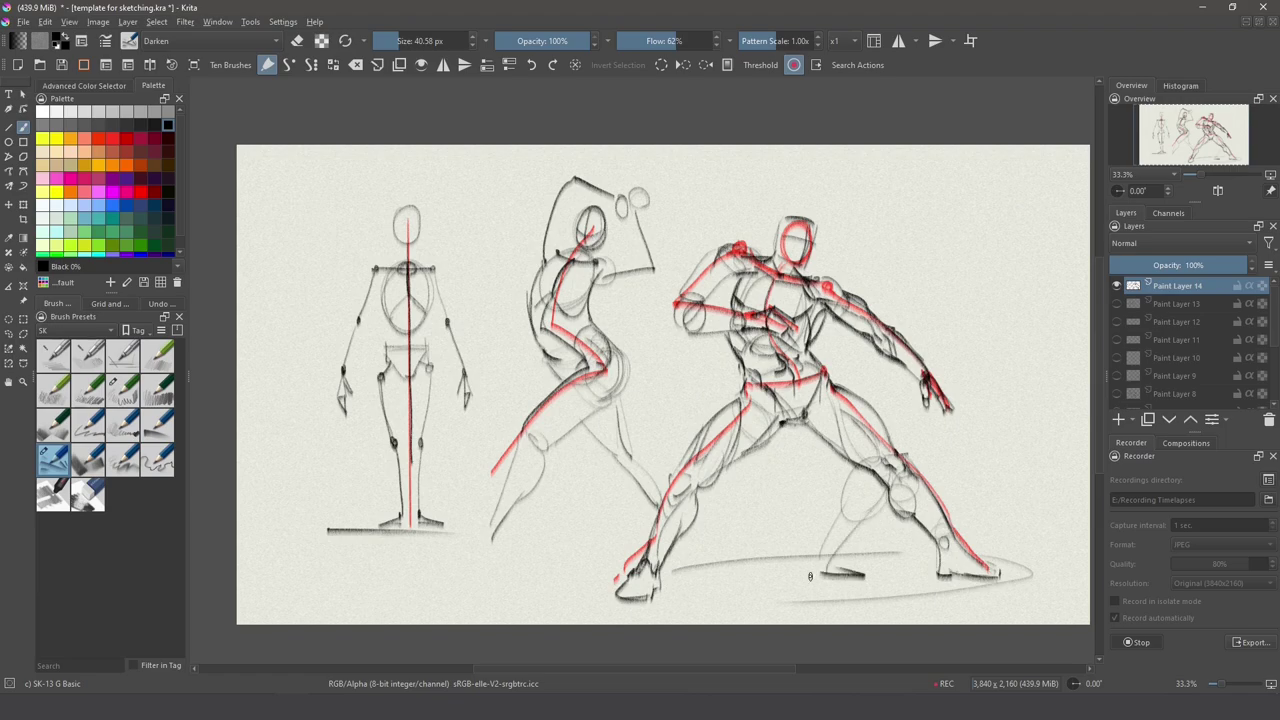
drag(889, 525, 898, 543)
- Reinforce the lunging figure's bent upper arm, elbow and forearm, and touch up its groin and hip contour
mouse_move(716, 263)
mouse_down()
mouse_move(738, 284)
mouse_move(686, 266)
mouse_move(675, 330)
mouse_move(700, 300)
mouse_move(736, 316)
mouse_up()
mouse_move(736, 330)
mouse_down()
mouse_move(694, 336)
mouse_move(704, 324)
mouse_up()
drag(734, 326, 766, 322)
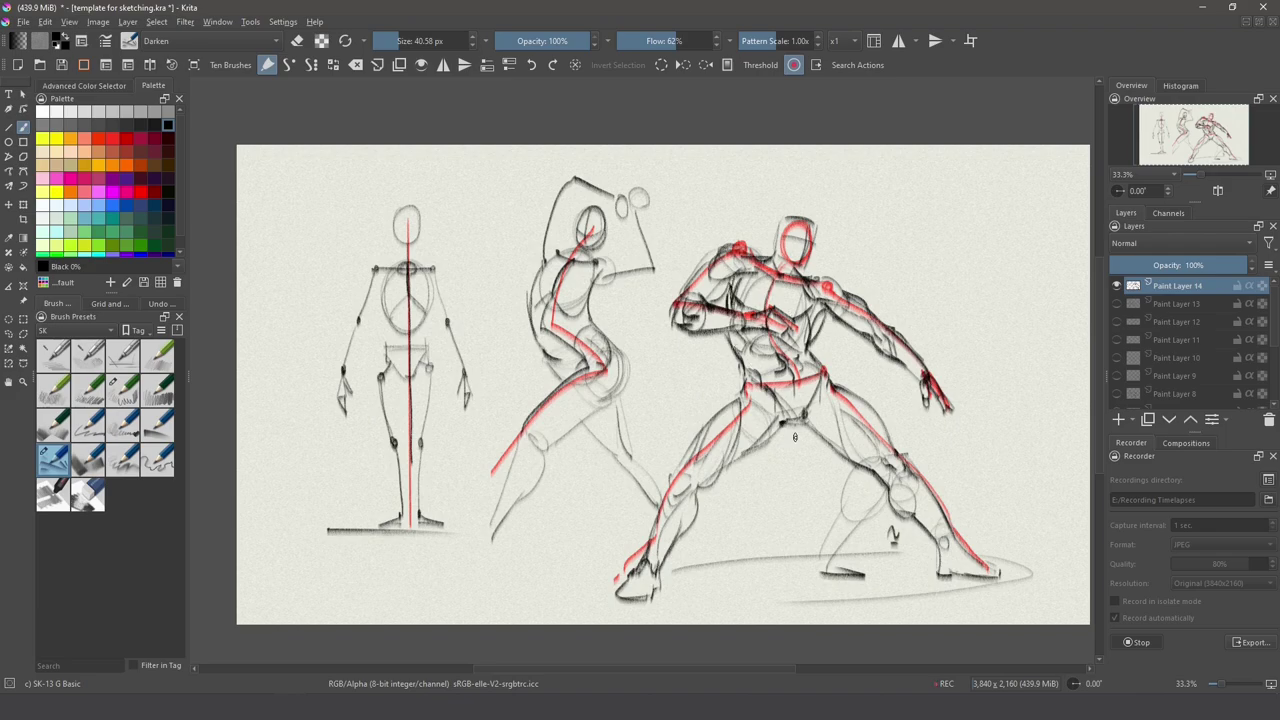
drag(788, 426, 766, 380)
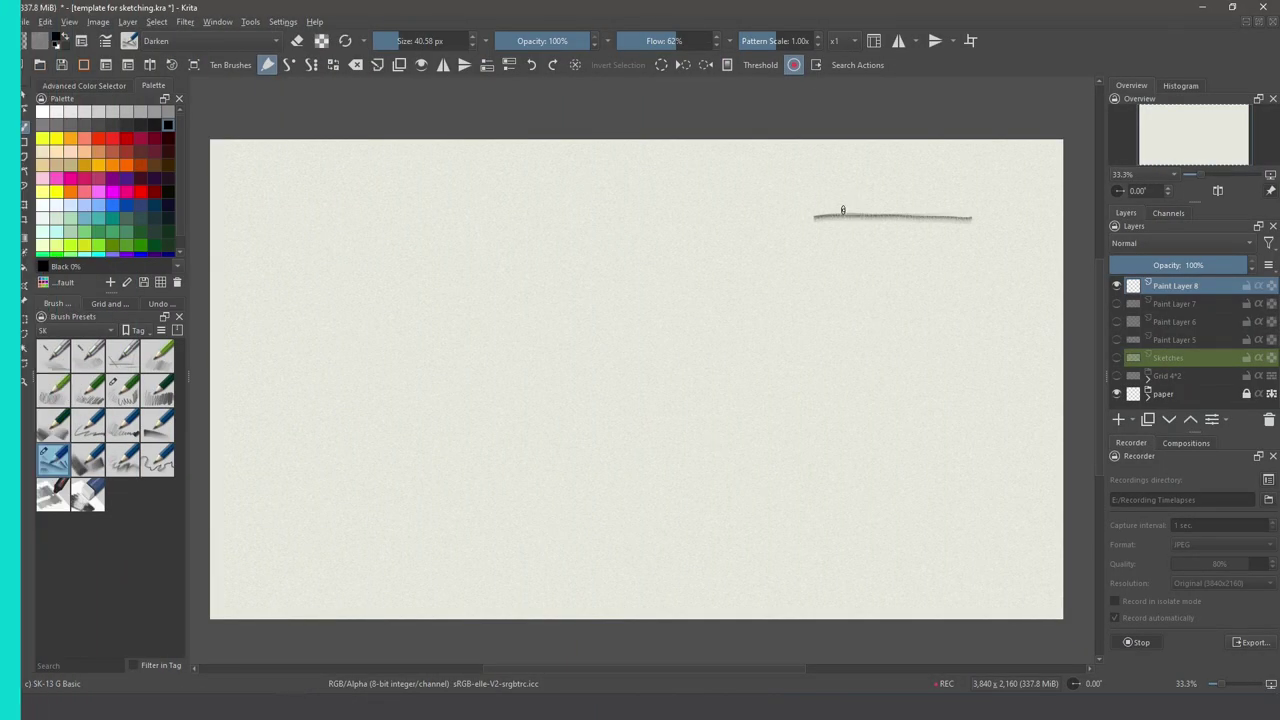
- Complete a small balance diagram with a box at each end of the beam and a triangular pivot underneath
drag(831, 199, 847, 214)
mouse_move(947, 199)
mouse_down()
mouse_move(963, 214)
mouse_move(884, 233)
mouse_up()
drag(898, 218, 912, 232)
drag(884, 234, 912, 233)
- Sketch a backward-leaning lifter with head, curved back, pelvis, bent leg and outstretched arm holding a large box
drag(668, 241, 646, 249)
mouse_move(632, 300)
mouse_down()
mouse_move(820, 400)
mouse_move(700, 436)
mouse_move(777, 480)
mouse_move(780, 527)
mouse_move(840, 526)
mouse_up()
drag(714, 422, 700, 366)
mouse_move(650, 298)
mouse_down()
mouse_move(618, 350)
mouse_move(668, 400)
mouse_up()
drag(656, 300, 691, 336)
mouse_move(691, 342)
mouse_down()
mouse_move(665, 343)
mouse_move(672, 310)
mouse_move(784, 336)
mouse_move(712, 374)
mouse_up()
drag(820, 334, 712, 366)
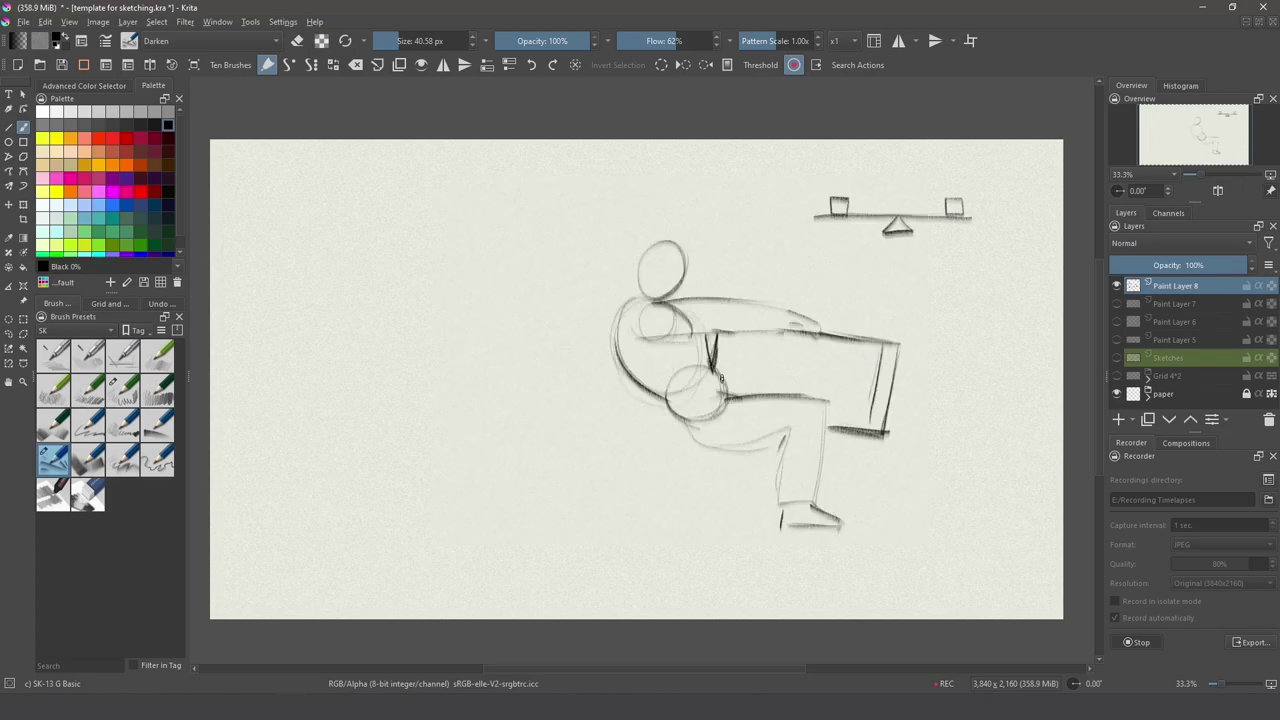
- Define the lifter's hairline, neck and back, and strengthen the hand, arm underside and sleeve cuff
drag(700, 338, 714, 380)
drag(685, 266, 644, 251)
drag(640, 252, 620, 362)
mouse_move(650, 342)
mouse_down()
mouse_move(680, 320)
mouse_move(720, 331)
mouse_up()
drag(711, 333, 774, 330)
drag(793, 314, 796, 334)
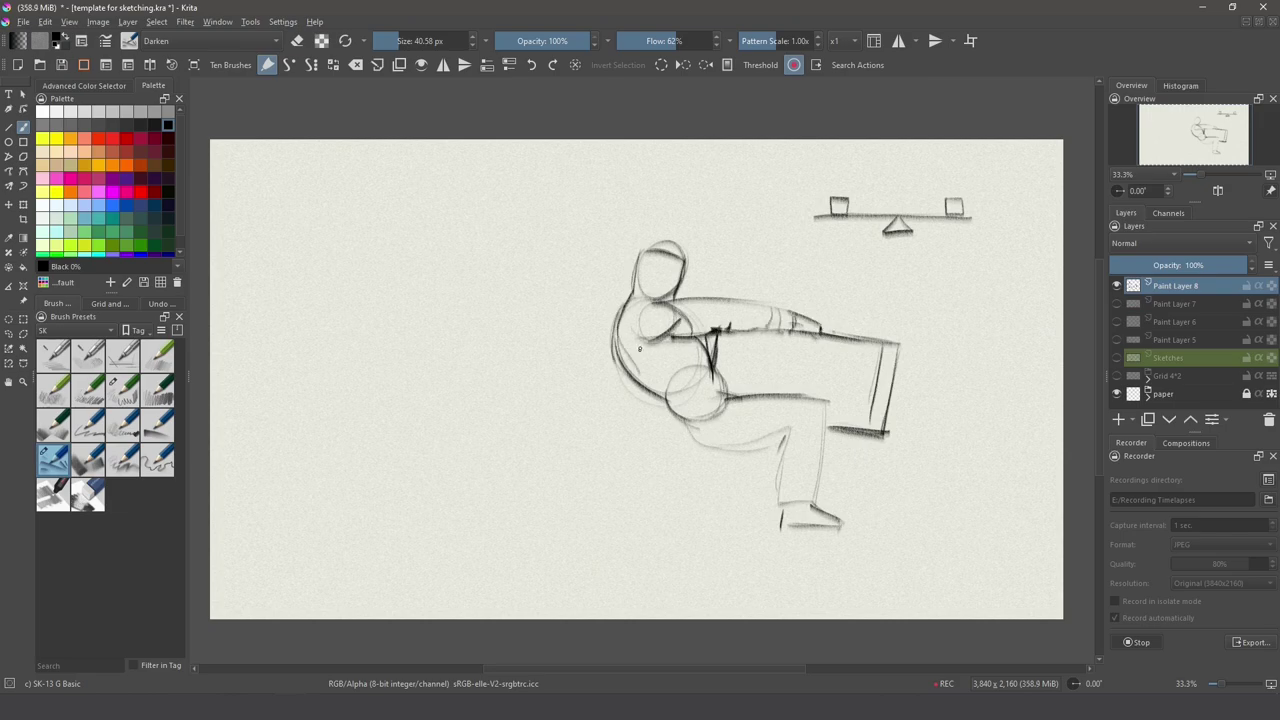
- Draw the lifter's second leg with its foot and add a long ground line beneath the figure
mouse_move(697, 349)
mouse_down()
mouse_move(719, 394)
mouse_move(661, 405)
mouse_move(771, 429)
mouse_move(749, 454)
mouse_move(764, 527)
mouse_up()
drag(596, 531, 976, 518)
- Letter "308 Kg" inside a frame on the box, and reinforce the lifter's legs and knee folds
drag(764, 352, 766, 376)
drag(792, 358, 811, 360)
drag(833, 362, 842, 380)
drag(848, 372, 836, 394)
drag(756, 348, 854, 344)
mouse_move(756, 350)
mouse_down()
mouse_move(825, 404)
mouse_move(822, 502)
mouse_up()
mouse_move(782, 432)
mouse_down()
mouse_move(780, 508)
mouse_move(776, 450)
mouse_up()
drag(780, 500, 782, 510)
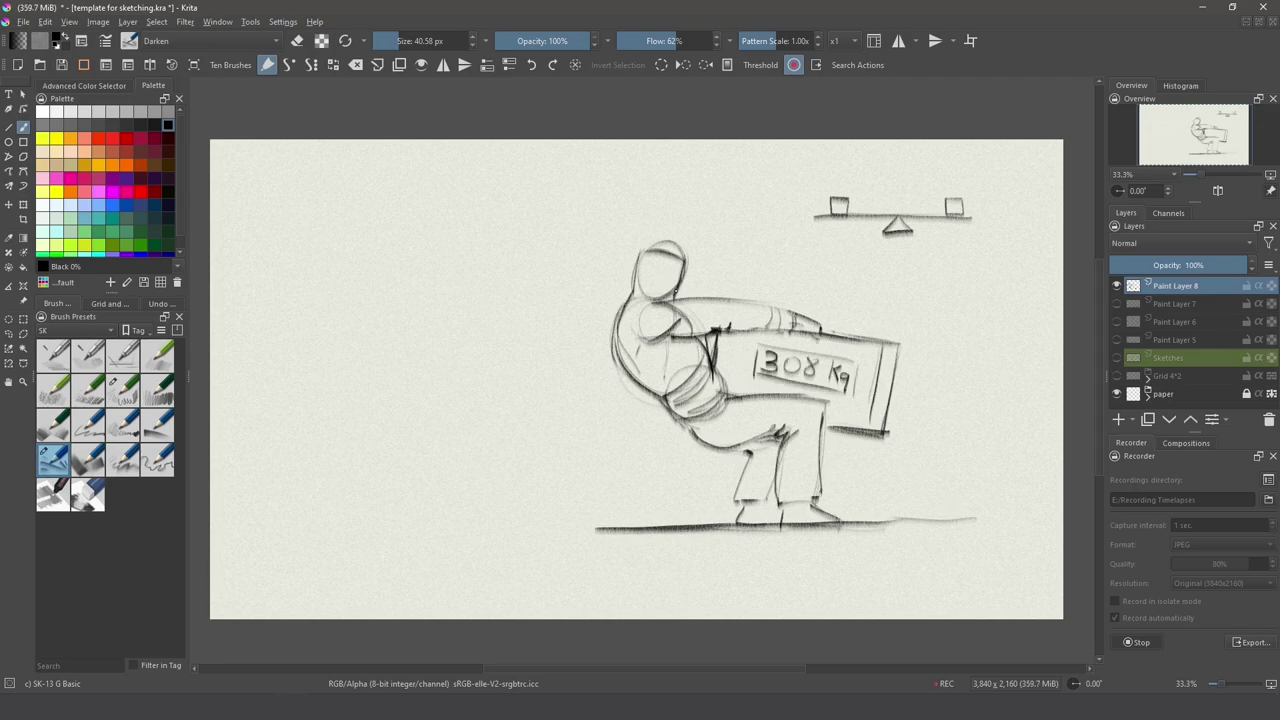
- Add the lifter's face and headband, and draw arrows curving down from the box and diagonally away from the back
mouse_move(642, 302)
mouse_down()
mouse_move(764, 302)
mouse_move(628, 390)
mouse_up()
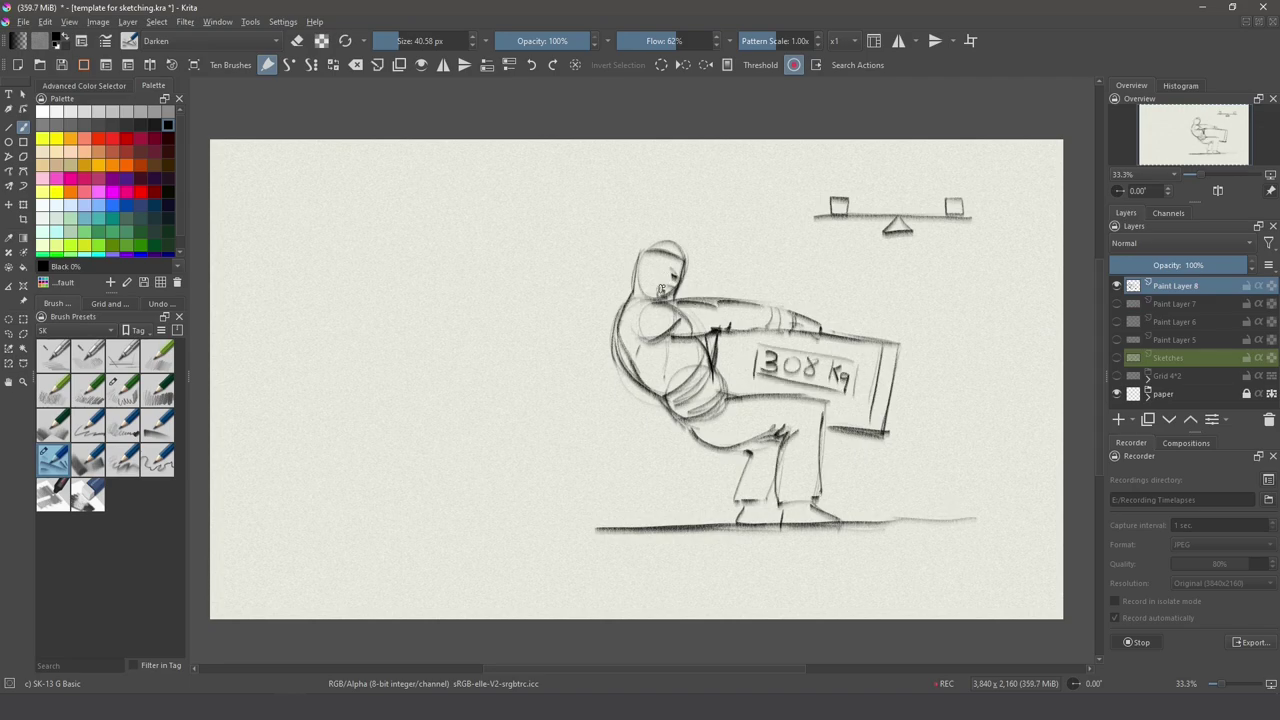
drag(661, 250, 686, 262)
mouse_move(731, 395)
mouse_down()
mouse_move(828, 402)
mouse_move(938, 440)
mouse_up()
drag(928, 450, 944, 436)
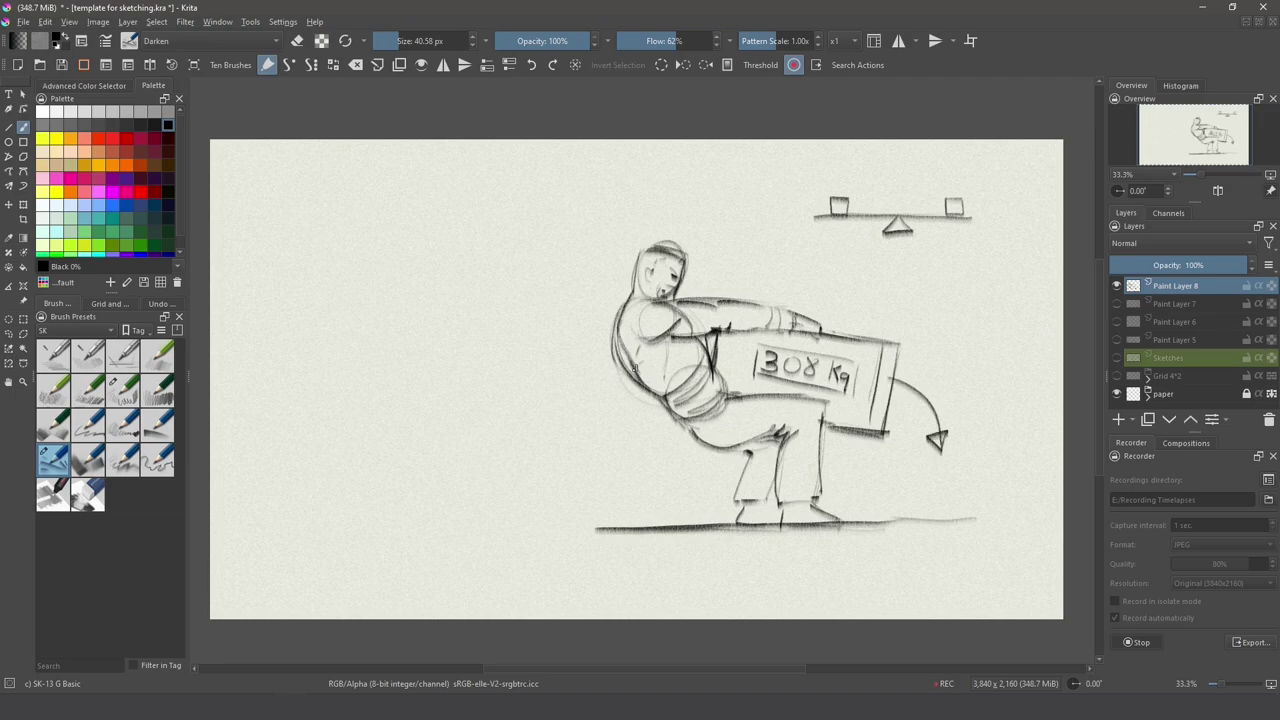
drag(640, 366, 578, 410)
drag(572, 416, 586, 400)
- Reinforce the ground line, shade the lifter's shoes and hatch the box with diagonal strokes
drag(900, 518, 648, 518)
drag(748, 500, 812, 520)
drag(744, 398, 792, 336)
drag(800, 334, 858, 412)
drag(872, 348, 876, 380)
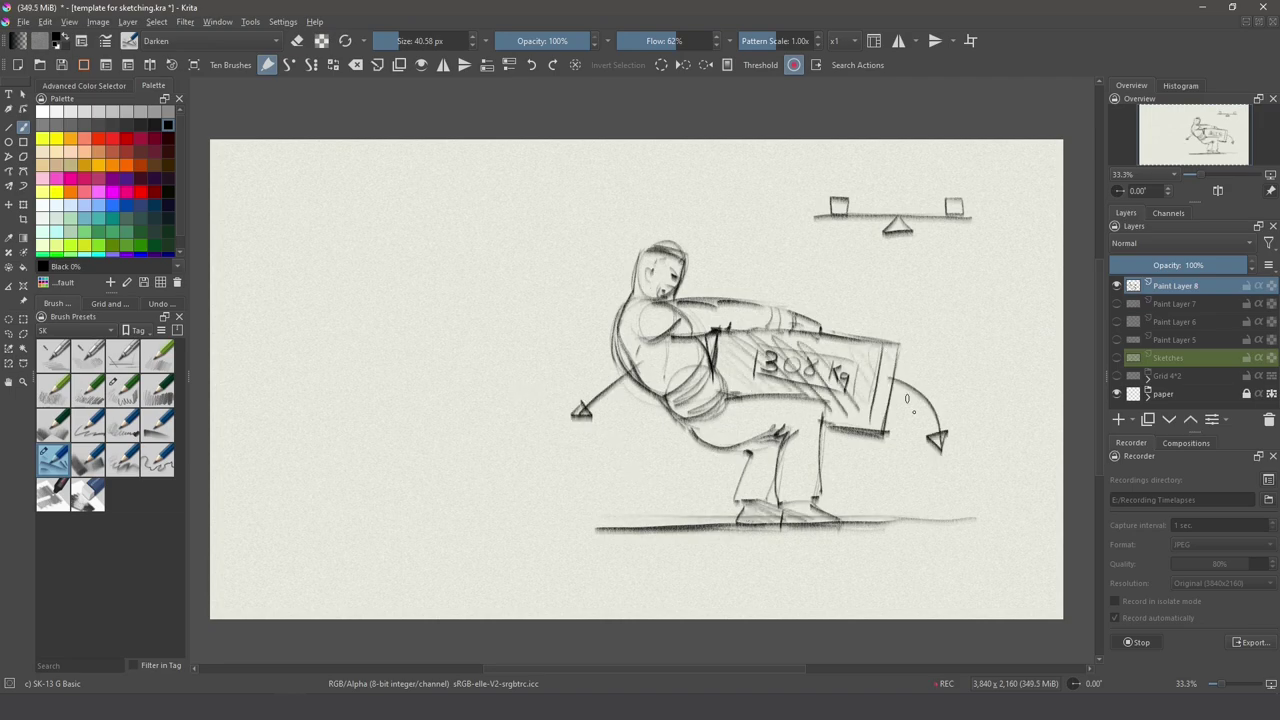
- Add shoulder, chest and torso contours to the lifter and darken the edges of the box
drag(702, 306, 706, 330)
drag(648, 306, 638, 386)
drag(704, 358, 680, 393)
drag(650, 342, 706, 322)
drag(906, 346, 887, 434)
- On a new layer in English-red, accent the lifter's mouth, add an exertion mark beside the head and letter "MAX. EFFORT"
click(126, 138)
key(Insert)
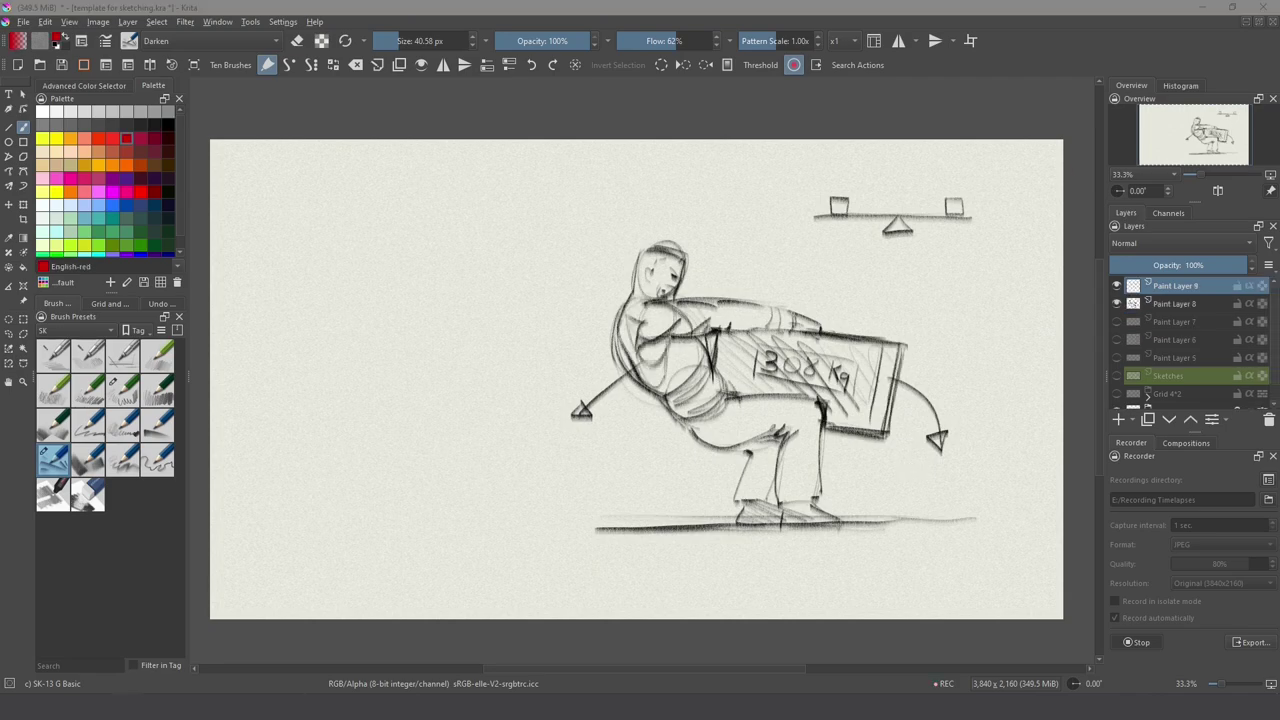
drag(664, 283, 672, 296)
drag(711, 256, 724, 275)
mouse_move(704, 276)
mouse_down()
mouse_move(714, 289)
mouse_move(795, 282)
mouse_up()
drag(786, 276, 794, 276)
drag(797, 265, 804, 282)
drag(804, 265, 797, 282)
drag(808, 265, 808, 282)
mouse_move(813, 265)
mouse_down()
mouse_move(813, 282)
mouse_move(869, 284)
mouse_up()
drag(869, 267, 877, 284)
drag(877, 265, 888, 265)
drag(882, 266, 882, 284)
- Draw a red arrow along the lifter's outstretched arms and letter "SUPERSTRETCH" past the hands
drag(654, 315, 834, 325)
drag(845, 310, 851, 310)
drag(854, 310, 854, 326)
drag(854, 310, 887, 326)
drag(902, 311, 901, 327)
drag(911, 311, 917, 327)
drag(922, 311, 934, 326)
drag(952, 311, 961, 327)
drag(953, 319, 962, 319)
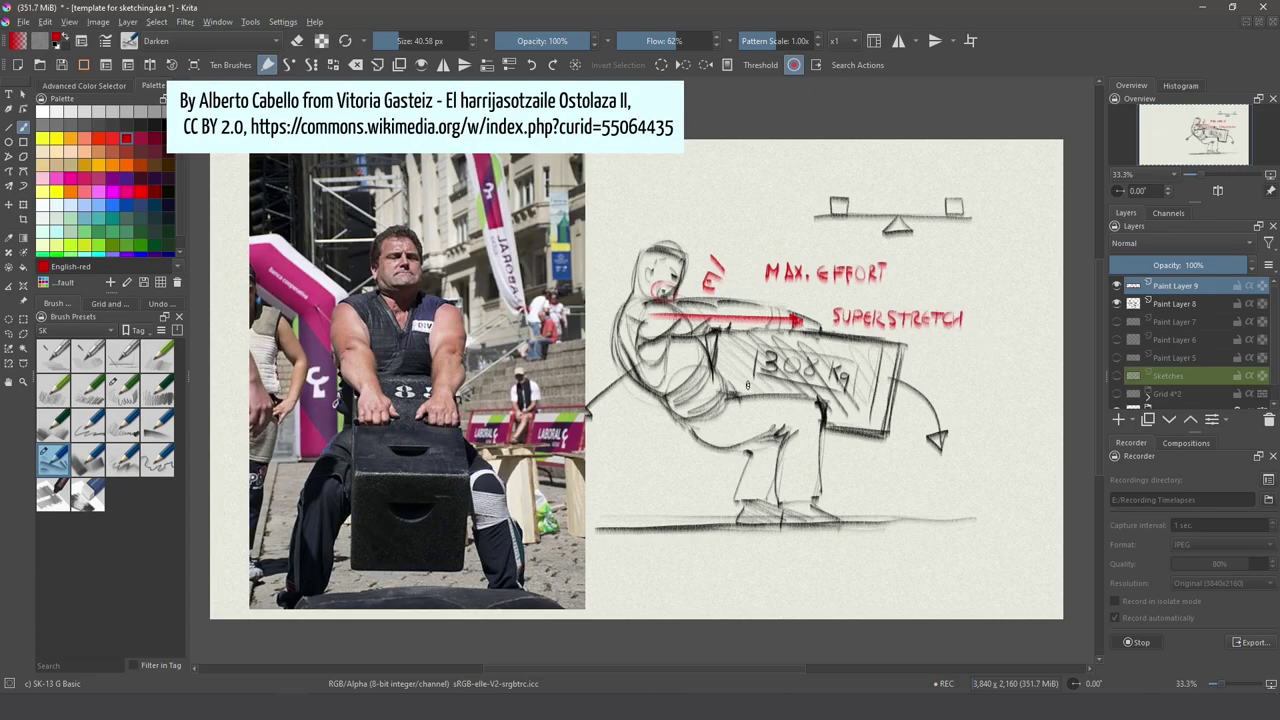
- Sketch a small red diagram of the box between the lifter's arms beside the falling-weight arrow, with hatching and the label "TOP VIEW"
drag(1012, 378, 1012, 448)
drag(958, 374, 957, 441)
mouse_move(957, 442)
mouse_down()
mouse_move(1010, 442)
mouse_move(1028, 456)
mouse_up()
drag(946, 452, 966, 446)
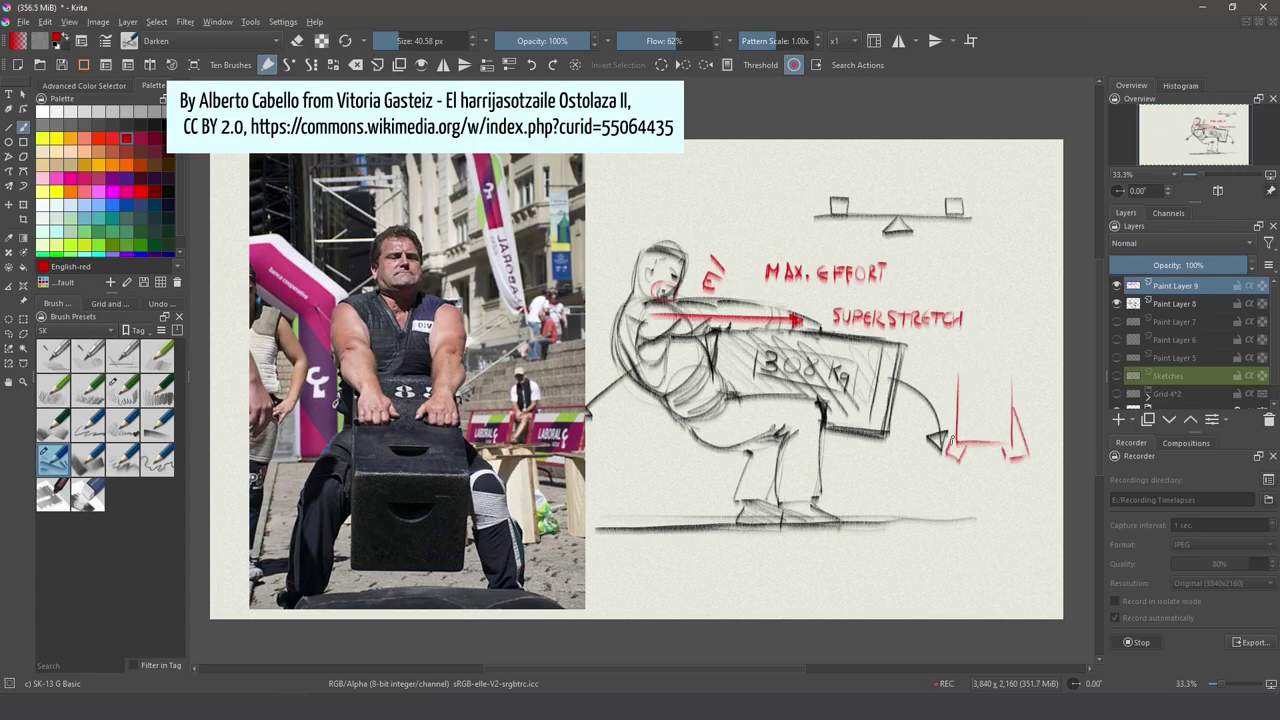
drag(966, 351, 979, 351)
drag(972, 351, 972, 365)
drag(990, 350, 1007, 367)
drag(947, 447, 958, 433)
drag(958, 424, 988, 442)
drag(961, 416, 1004, 432)
drag(962, 395, 1003, 418)
drag(1014, 459, 1019, 472)
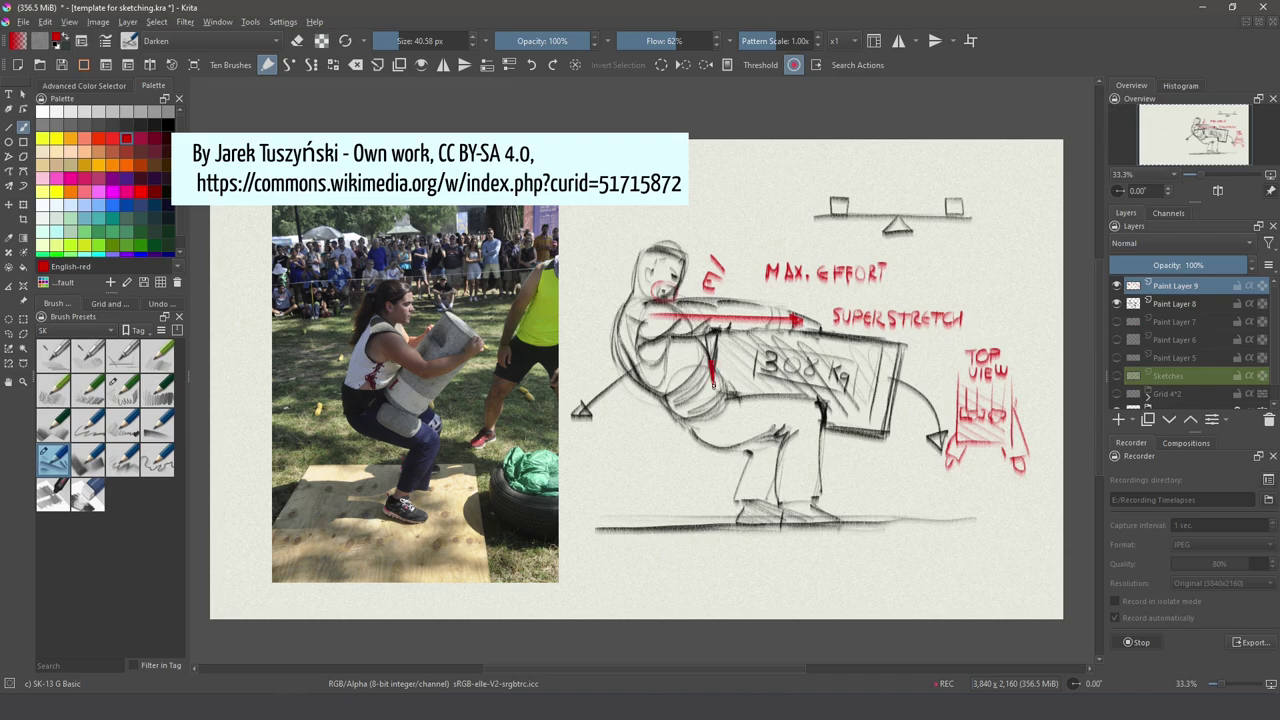
- Add red force accents to the arrows at the box's near end, the lifter's back and the box's far end, and mark the legs
drag(713, 385, 713, 388)
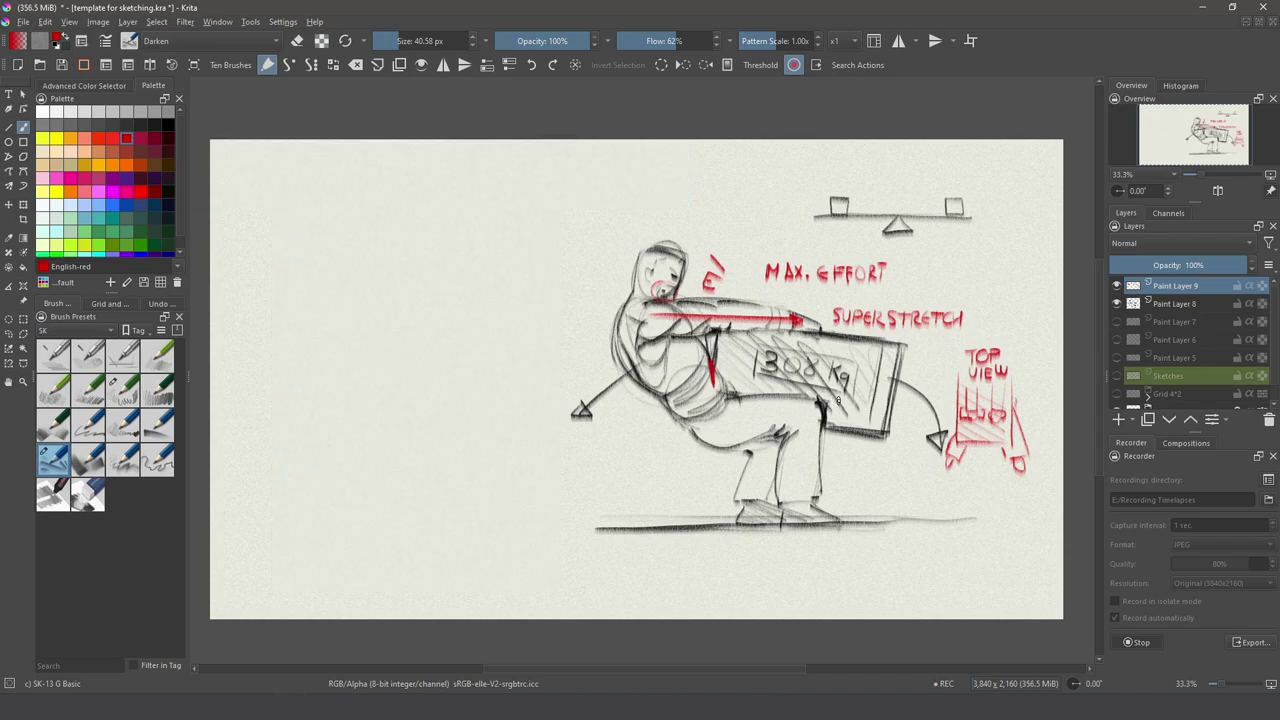
drag(758, 471, 786, 469)
mouse_move(631, 402)
mouse_down()
mouse_move(596, 438)
mouse_move(610, 436)
mouse_up()
drag(900, 407, 915, 447)
drag(903, 434, 923, 432)
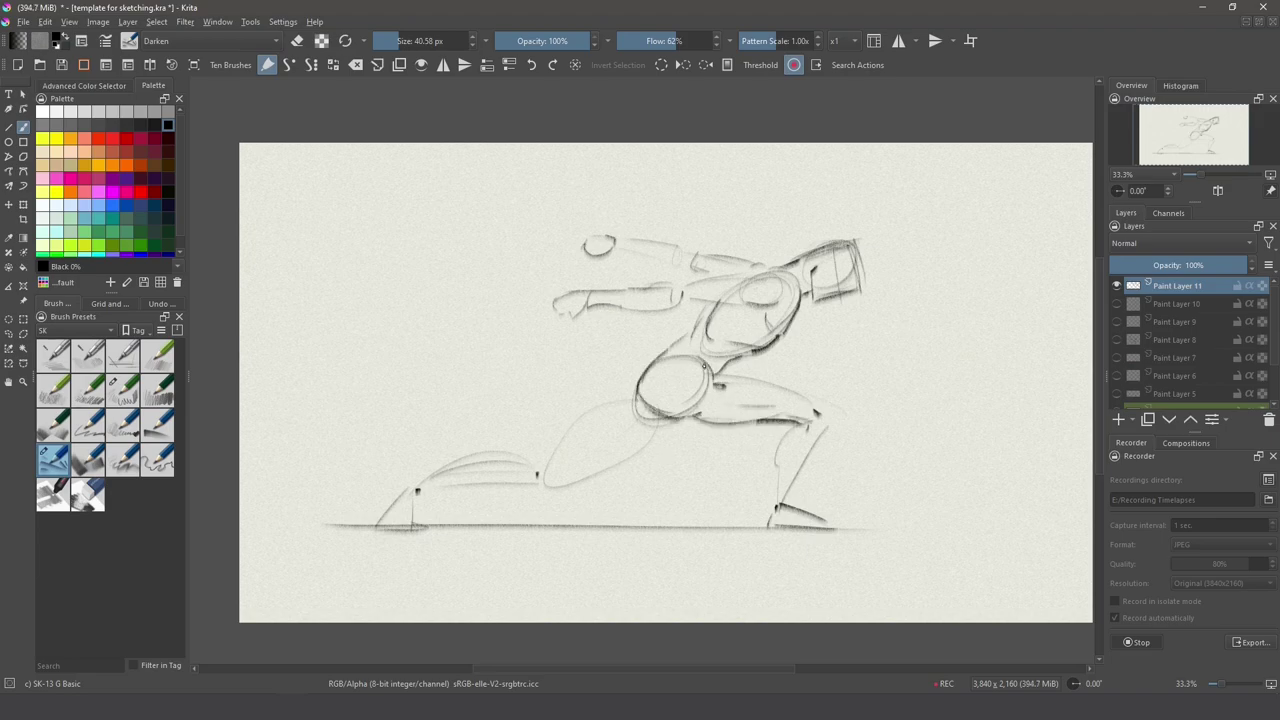
- Reinforce the lunging figure's thighs, extended rear lower leg and foot, and the torso and lower back in black
drag(705, 367, 804, 393)
drag(641, 376, 540, 468)
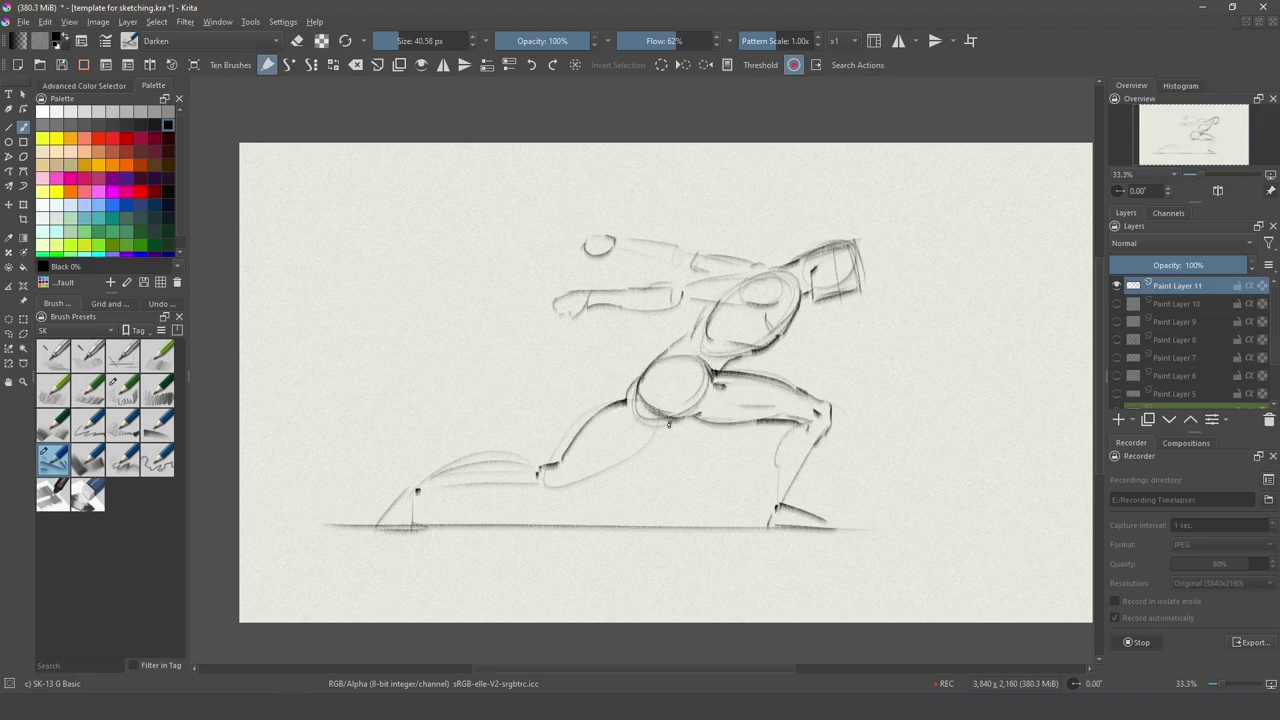
drag(675, 420, 572, 480)
mouse_move(579, 477)
mouse_down()
mouse_move(538, 491)
mouse_move(482, 450)
mouse_move(402, 476)
mouse_move(380, 521)
mouse_up()
drag(416, 489, 405, 522)
drag(420, 491, 537, 487)
drag(657, 437, 576, 481)
mouse_move(730, 312)
mouse_down()
mouse_move(750, 278)
mouse_move(690, 290)
mouse_move(762, 300)
mouse_move(672, 345)
mouse_up()
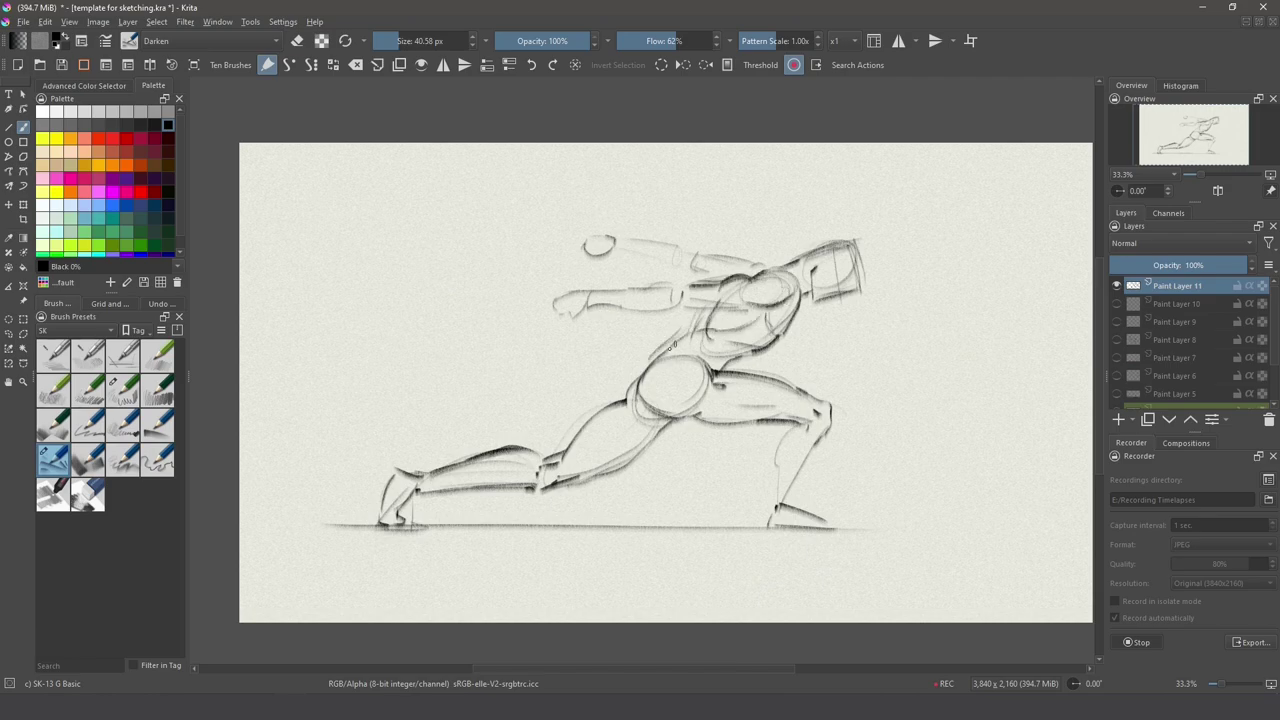
- Define the lunging figure's front shin and foot, both backward-stretched arms, and the waist and hip
mouse_move(790, 428)
mouse_down()
mouse_move(776, 470)
mouse_move(828, 522)
mouse_up()
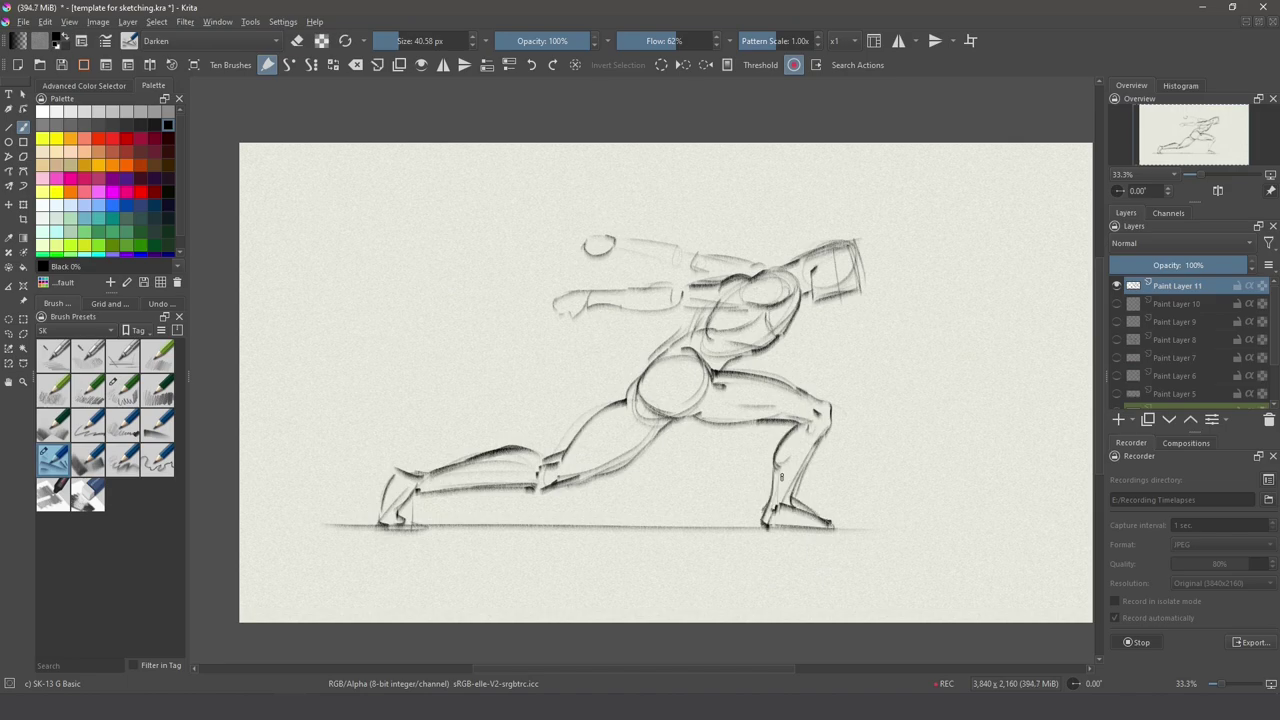
mouse_move(748, 311)
mouse_down()
mouse_move(632, 312)
mouse_move(565, 296)
mouse_up()
mouse_move(612, 247)
mouse_down()
mouse_move(680, 266)
mouse_move(664, 245)
mouse_move(600, 252)
mouse_up()
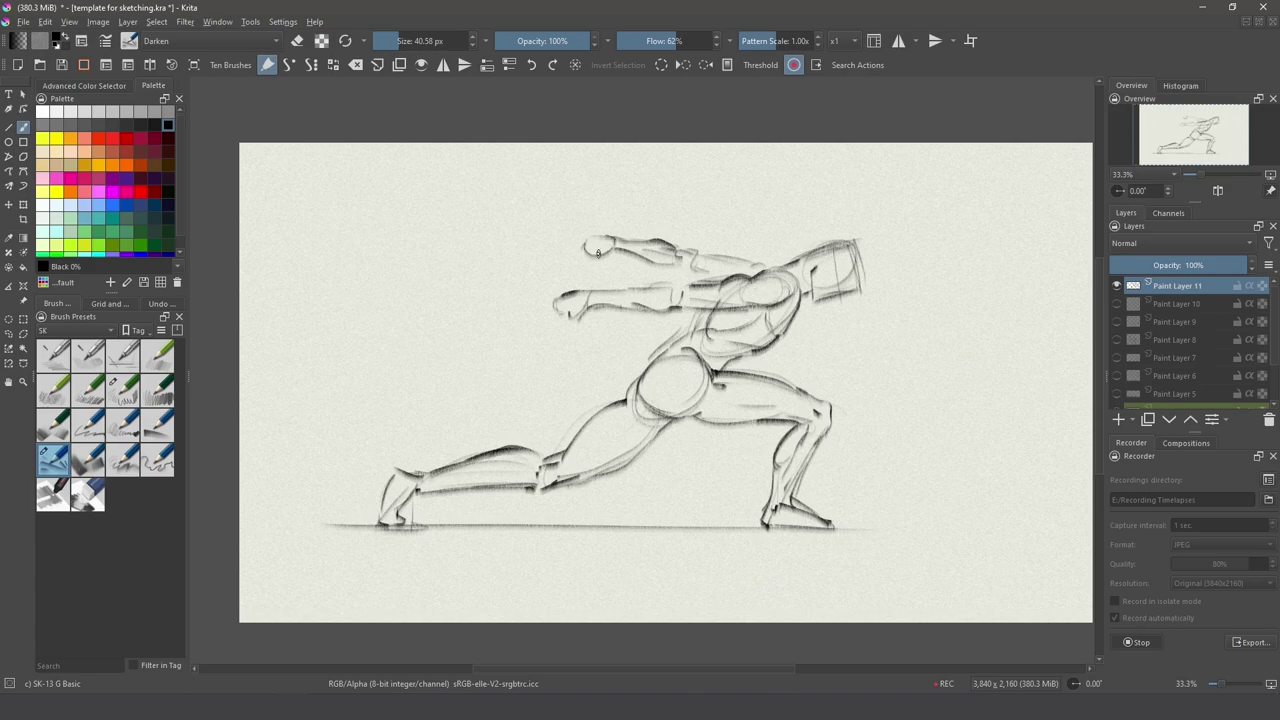
drag(680, 262, 758, 272)
drag(704, 312, 650, 364)
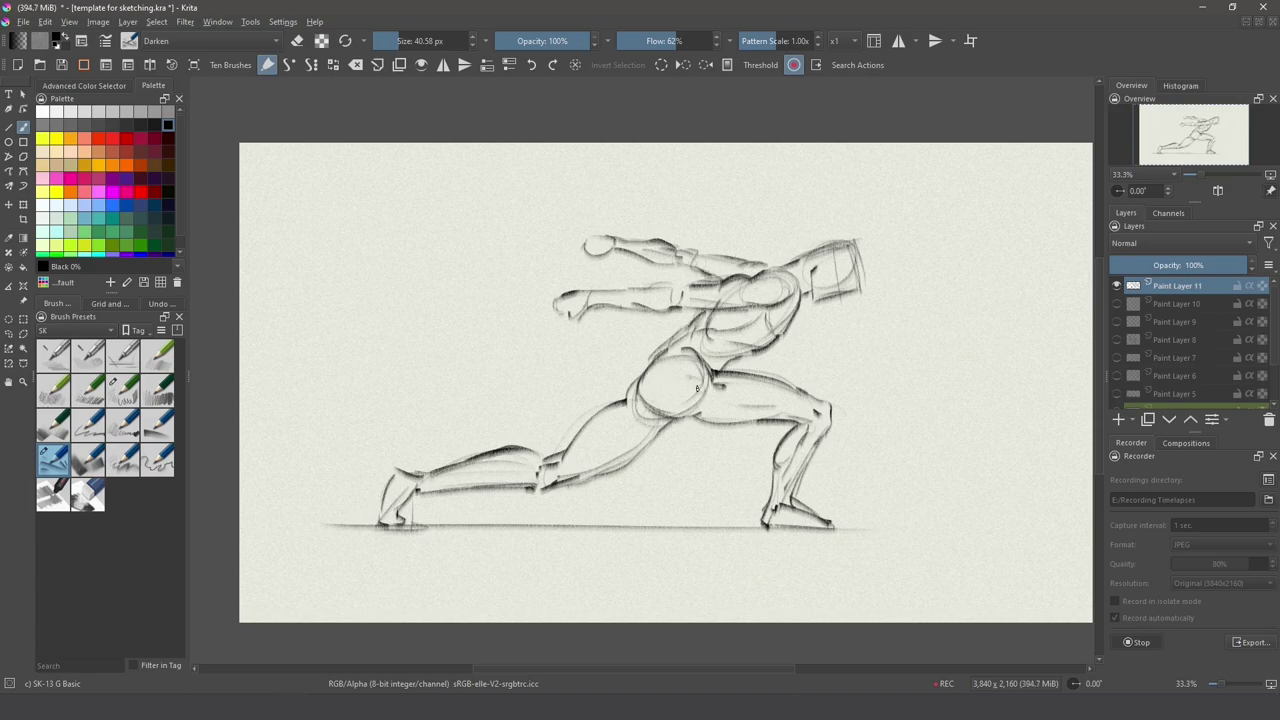
drag(678, 417, 704, 394)
- Scale the lunging figure down and move it to the right half of the canvas
key(ctrl+t)
drag(661, 392, 830, 378)
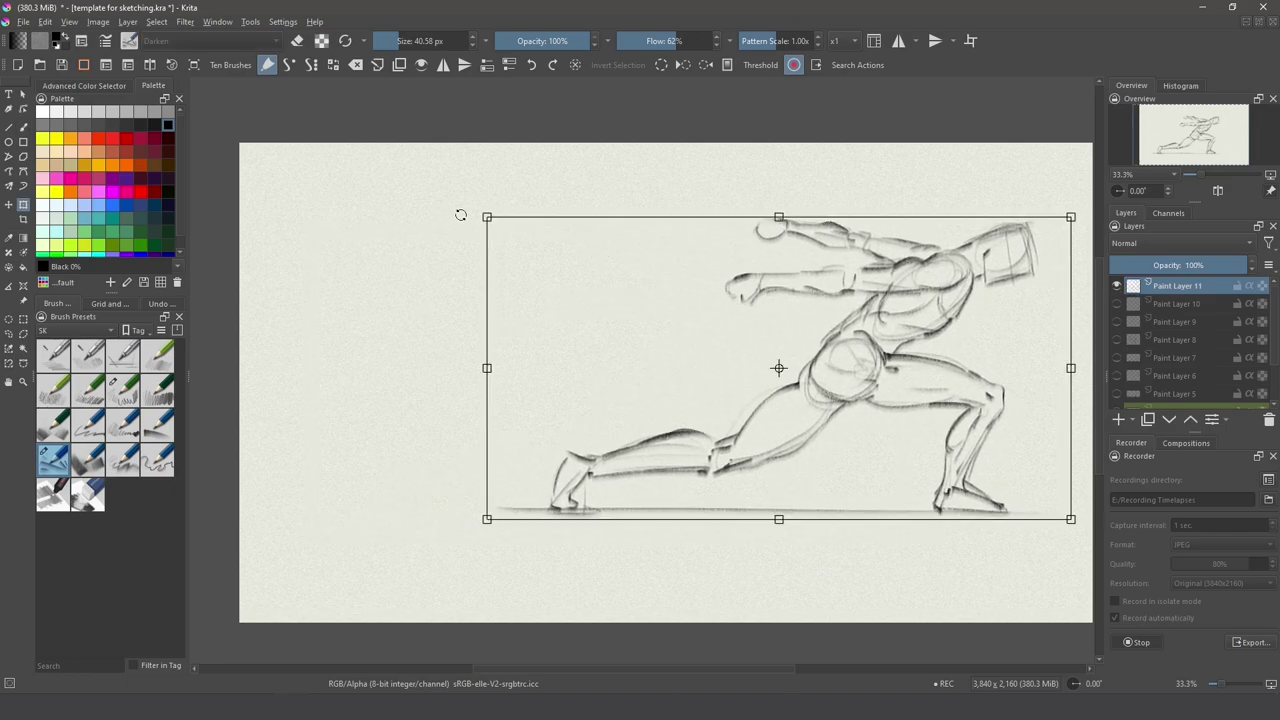
drag(486, 217, 697, 307)
drag(889, 383, 833, 363)
key(Return)
key(b)
- Draw two long ropes back from the figure's hands to a large open parachute with a curved canopy
drag(820, 292, 520, 288)
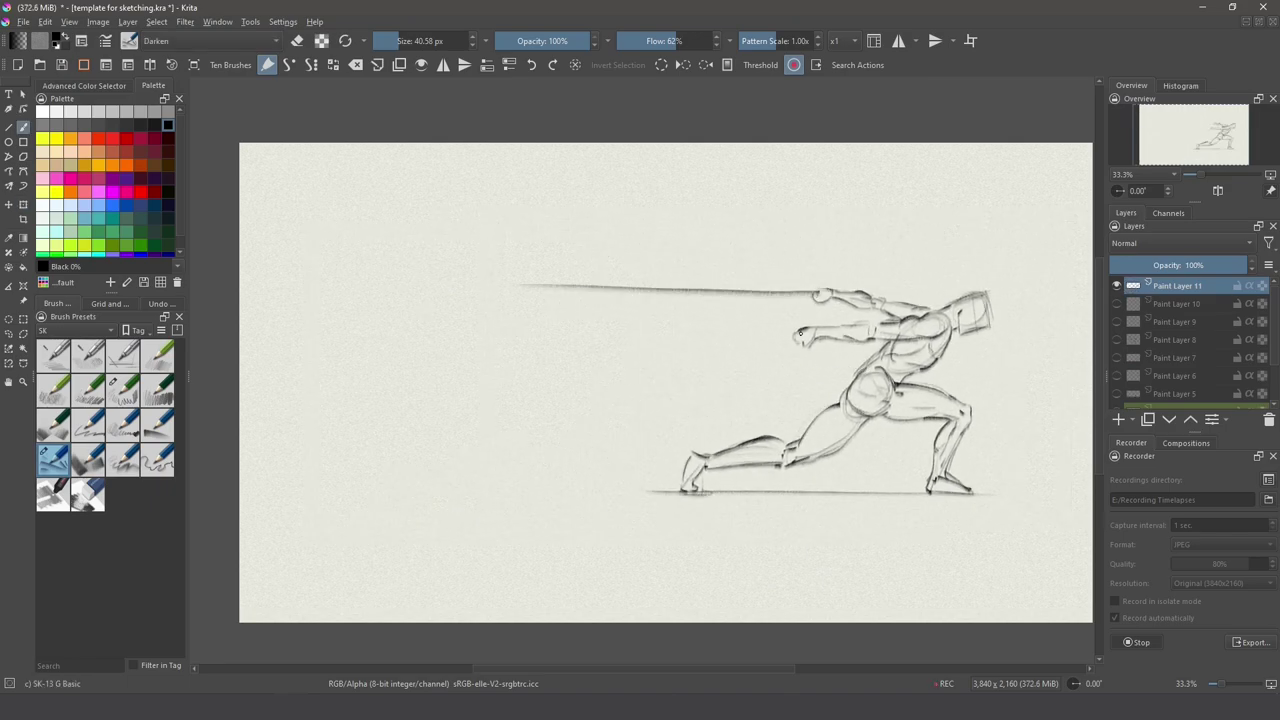
drag(808, 345, 465, 362)
mouse_move(536, 277)
mouse_down()
mouse_move(463, 370)
mouse_move(488, 405)
mouse_up()
drag(535, 375, 556, 440)
drag(475, 420, 572, 462)
drag(528, 270, 600, 250)
mouse_move(595, 240)
mouse_down()
mouse_move(345, 415)
mouse_move(440, 478)
mouse_up()
drag(478, 480, 541, 482)
- Draw two backward arrows along the ropes, letter "AIR FORCE" above, and add a forward arrow over the figure
mouse_move(745, 258)
mouse_down()
mouse_move(642, 256)
mouse_move(660, 266)
mouse_up()
drag(742, 383, 607, 390)
mouse_move(688, 230)
mouse_down()
mouse_move(721, 213)
mouse_move(728, 236)
mouse_up()
drag(750, 232, 774, 213)
drag(788, 234, 803, 234)
drag(818, 212, 818, 232)
drag(835, 212, 835, 232)
click(842, 230)
drag(912, 276, 1015, 282)
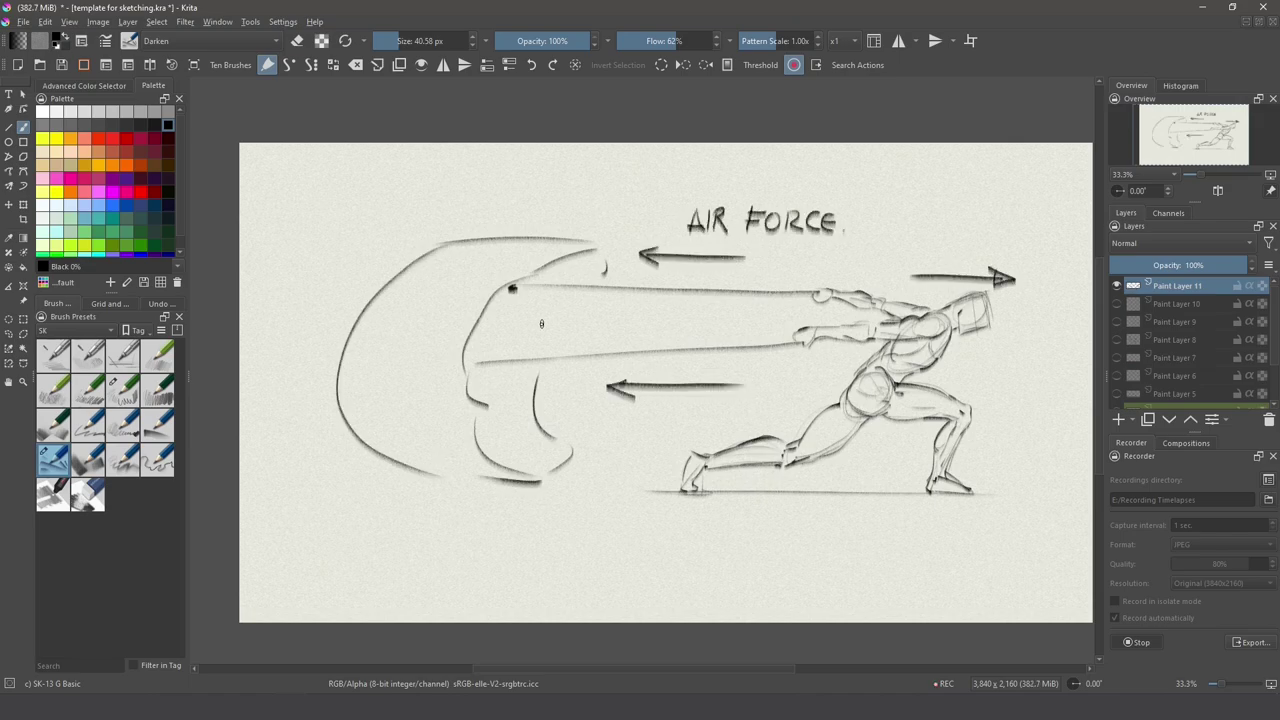
- Draw curved airflow arrows spreading inside the parachute canopy
drag(514, 307, 422, 292)
mouse_move(418, 292)
mouse_down()
mouse_move(434, 290)
mouse_move(362, 340)
mouse_up()
drag(488, 410, 460, 456)
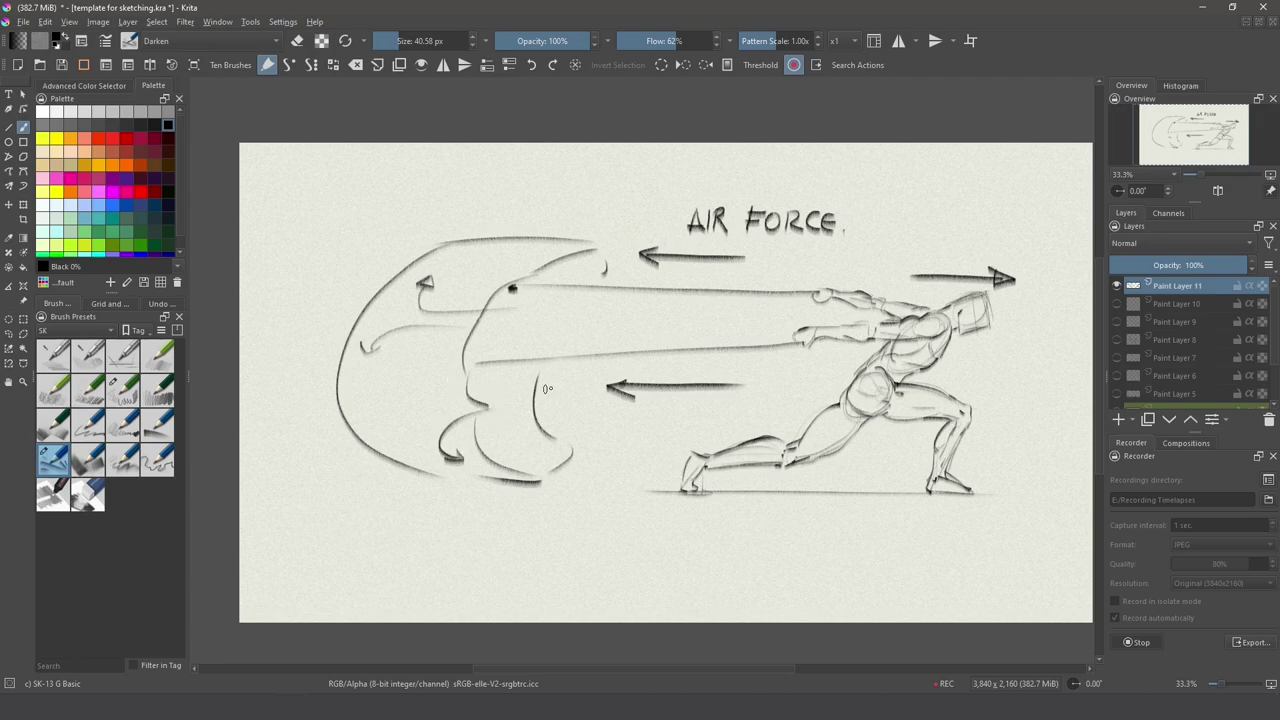
drag(521, 383, 405, 392)
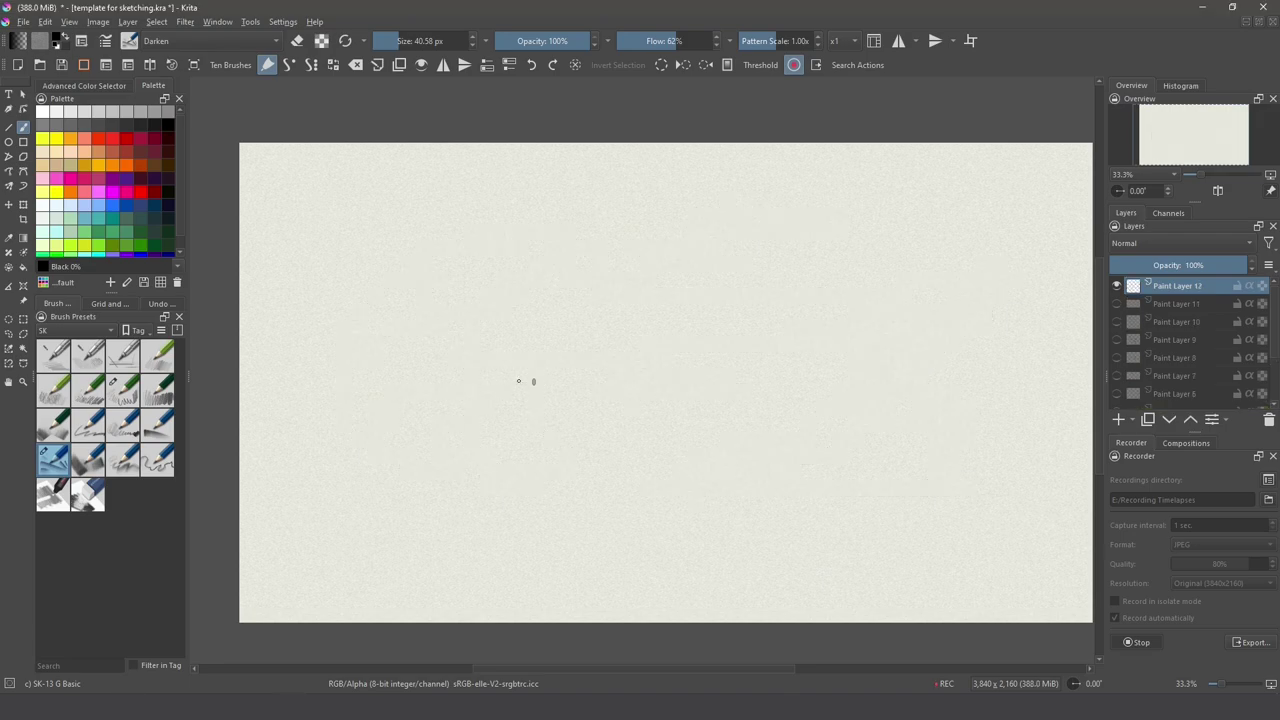
- Sketch a box with a central vertical band on a ground line, with a rope rising diagonally to a small round hand
drag(406, 377, 548, 377)
mouse_move(545, 378)
mouse_down()
mouse_move(547, 500)
mouse_move(406, 502)
mouse_up()
drag(401, 377, 401, 497)
drag(482, 394, 482, 500)
drag(470, 380, 470, 507)
drag(488, 384, 488, 500)
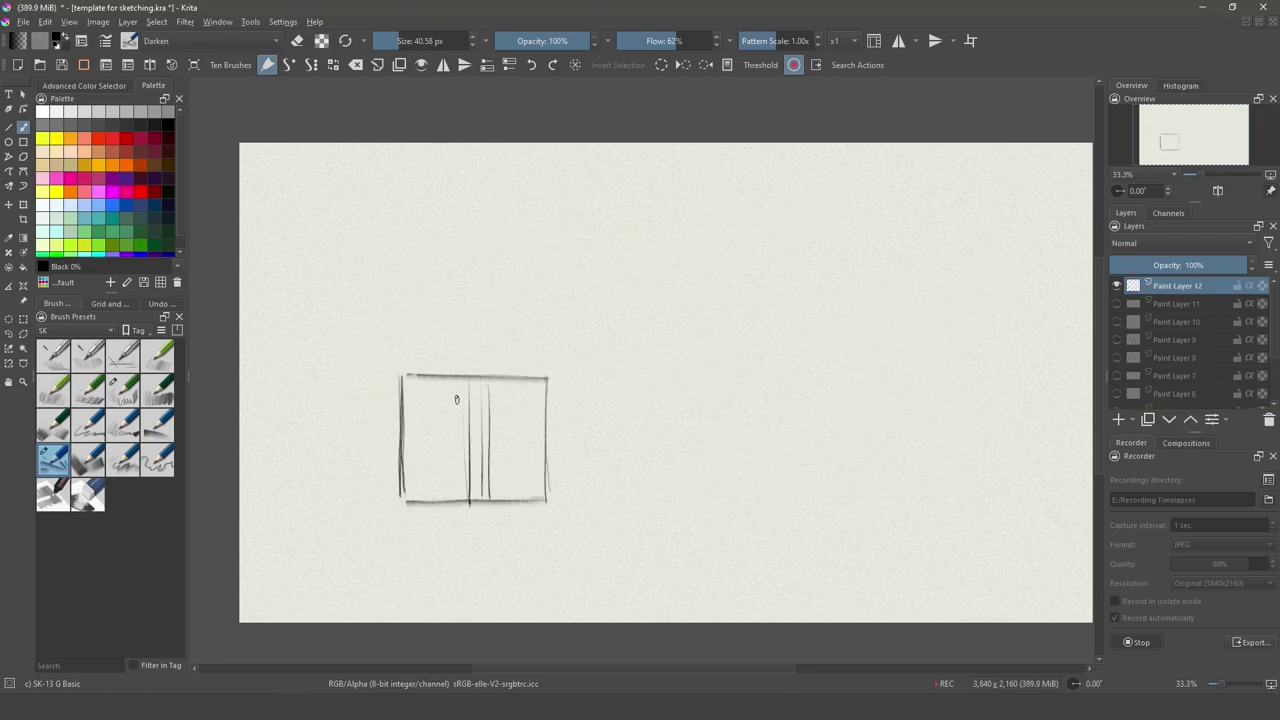
drag(344, 503, 822, 502)
drag(477, 373, 700, 292)
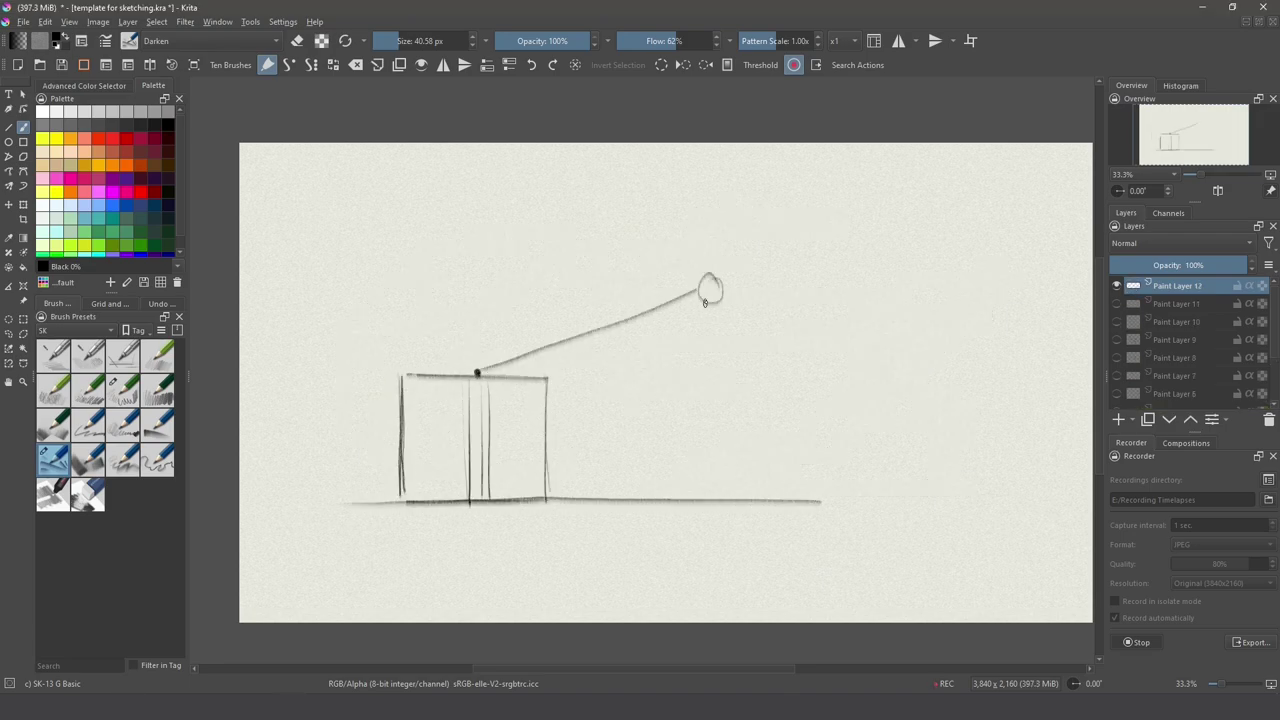
- Letter "250 KG" on the box and undo the underline beneath it
drag(419, 392, 434, 408)
drag(439, 391, 437, 408)
drag(439, 391, 449, 390)
drag(460, 391, 462, 391)
mouse_move(486, 389)
mouse_down()
mouse_move(485, 407)
mouse_move(501, 405)
mouse_up()
drag(516, 391, 509, 399)
drag(422, 414, 522, 416)
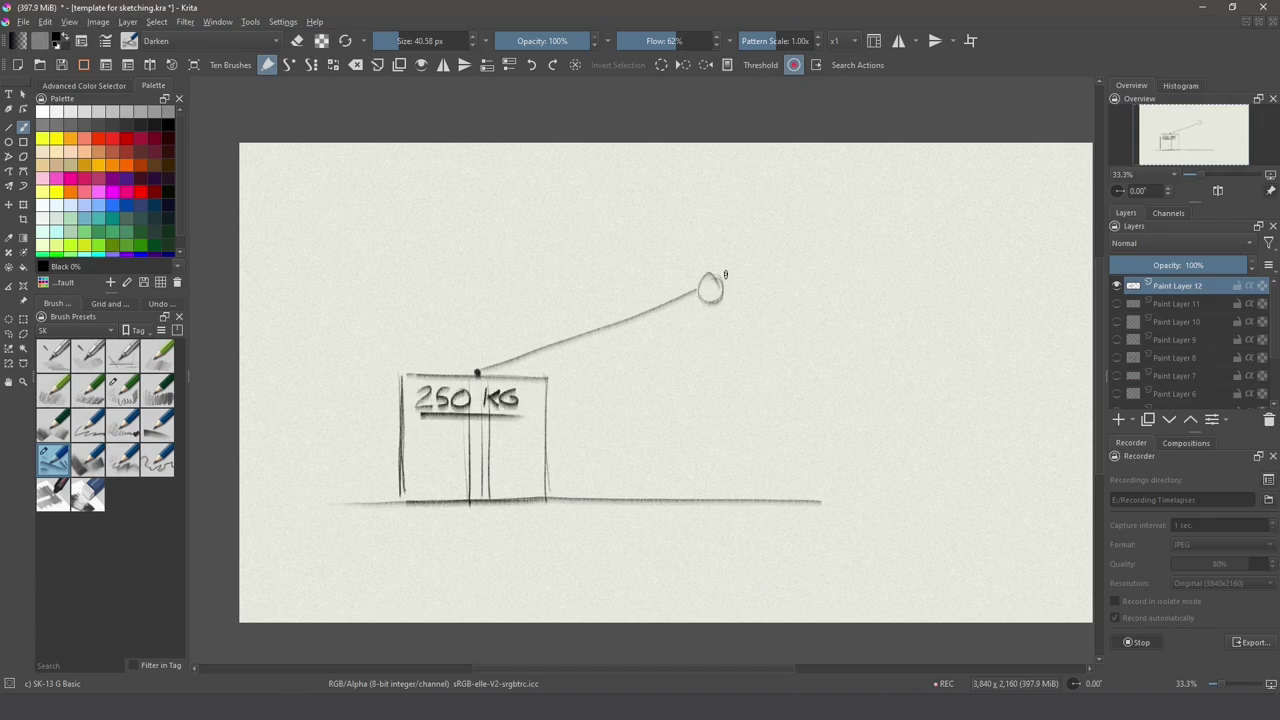
key(ctrl+z)
- Sketch the upright puller's torso, bent arm and smiling face around the hand holding the rope
drag(686, 269, 664, 370)
mouse_move(716, 303)
mouse_down()
mouse_move(683, 326)
mouse_move(690, 340)
mouse_up()
drag(708, 320, 704, 370)
drag(668, 364, 702, 370)
mouse_move(690, 239)
mouse_down()
mouse_move(720, 234)
mouse_move(702, 262)
mouse_up()
drag(711, 238, 710, 242)
- Sketch the upright puller's two walking legs with knee folds and feet on the ground line
drag(700, 372, 762, 470)
mouse_move(690, 395)
mouse_down()
mouse_move(740, 478)
mouse_move(792, 490)
mouse_up()
drag(662, 368, 680, 478)
mouse_move(662, 430)
mouse_down()
mouse_move(661, 484)
mouse_move(698, 496)
mouse_up()
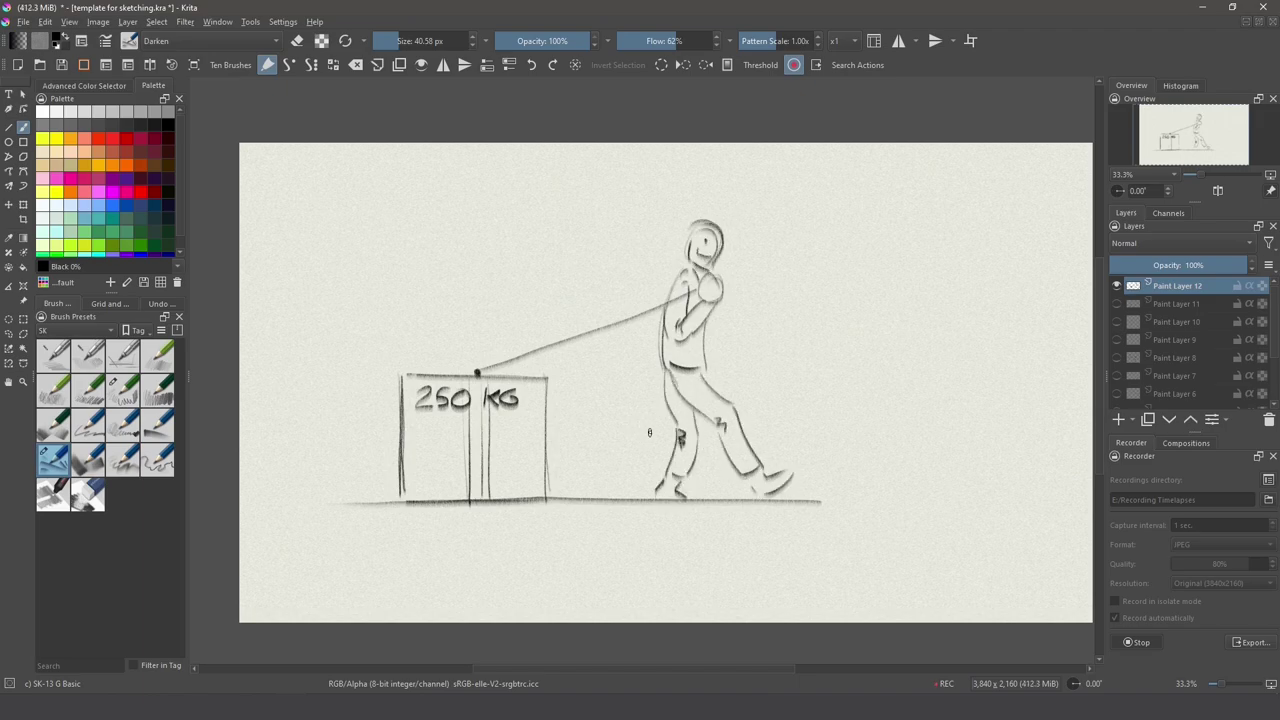
- Add dust clouds behind the box and the puller's free arm hanging behind the body
mouse_move(400, 495)
mouse_down()
mouse_move(308, 468)
mouse_move(322, 415)
mouse_up()
drag(308, 446, 295, 438)
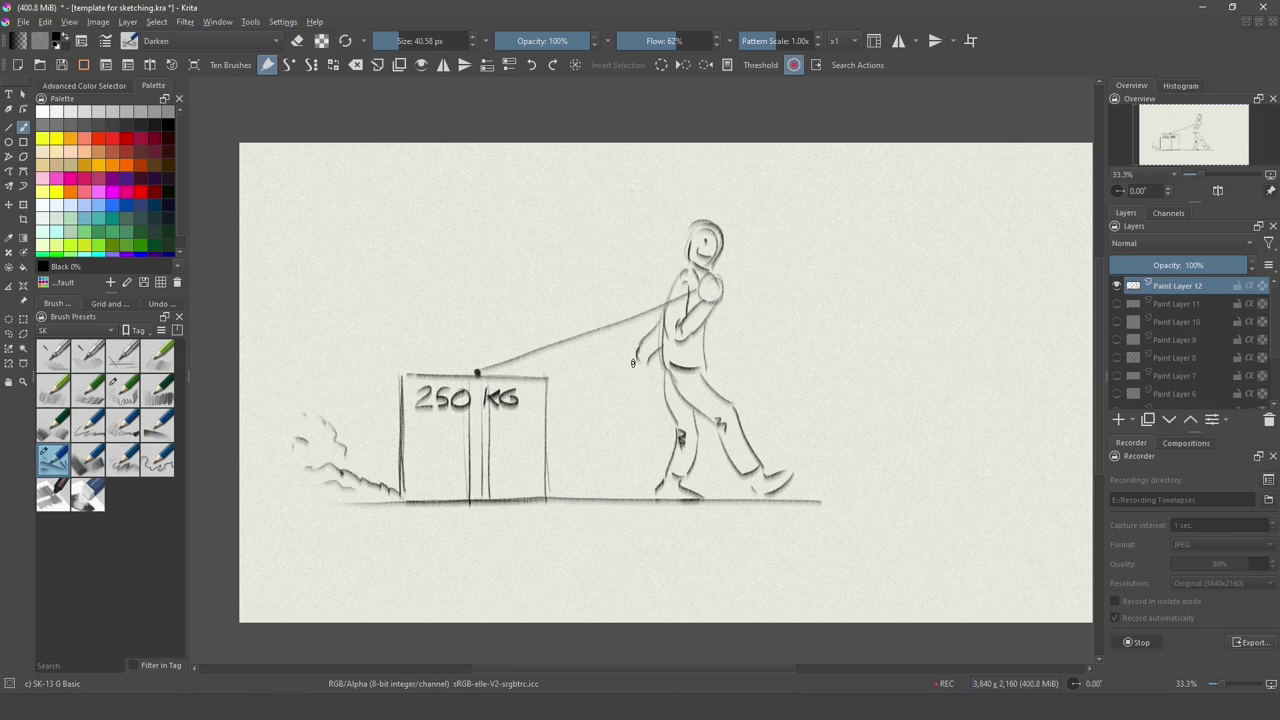
drag(633, 363, 650, 380)
- Sketch a second puller's head, shoulders, curved back and arm, with a rope running diagonally down behind the shoulder
mouse_move(606, 209)
mouse_down()
mouse_move(583, 237)
mouse_move(606, 266)
mouse_up()
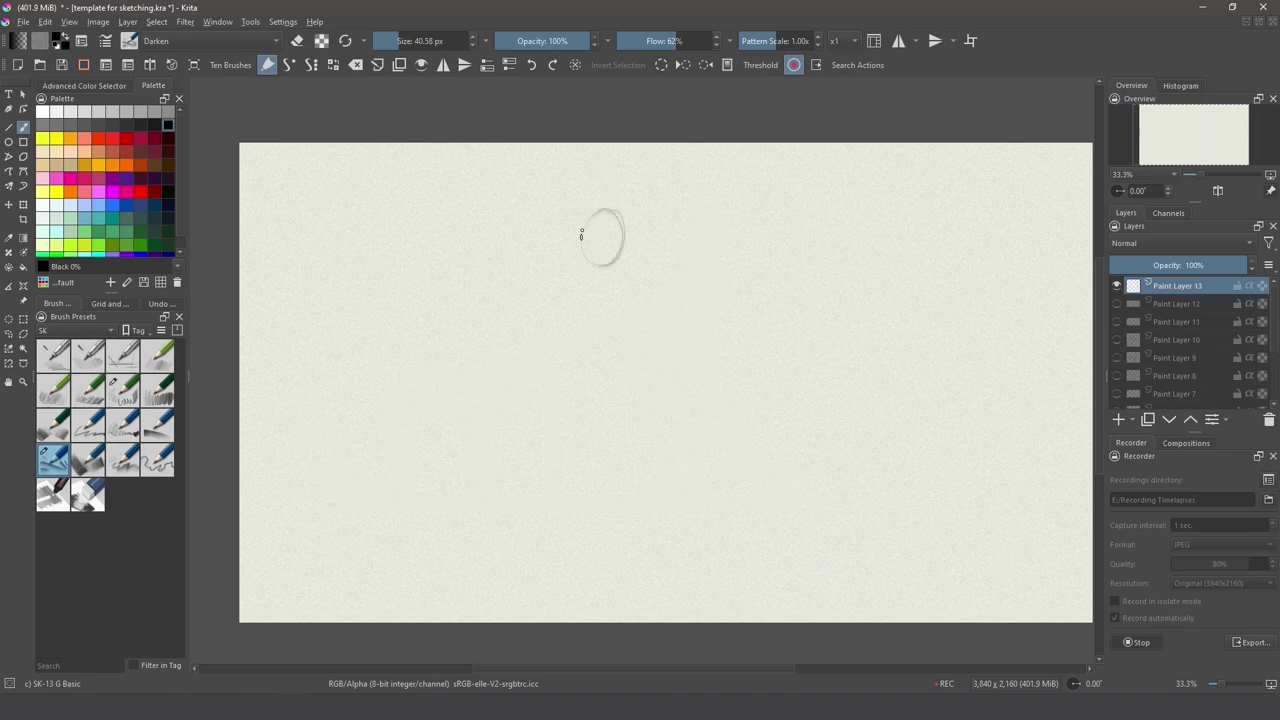
drag(600, 294, 634, 258)
drag(624, 257, 721, 365)
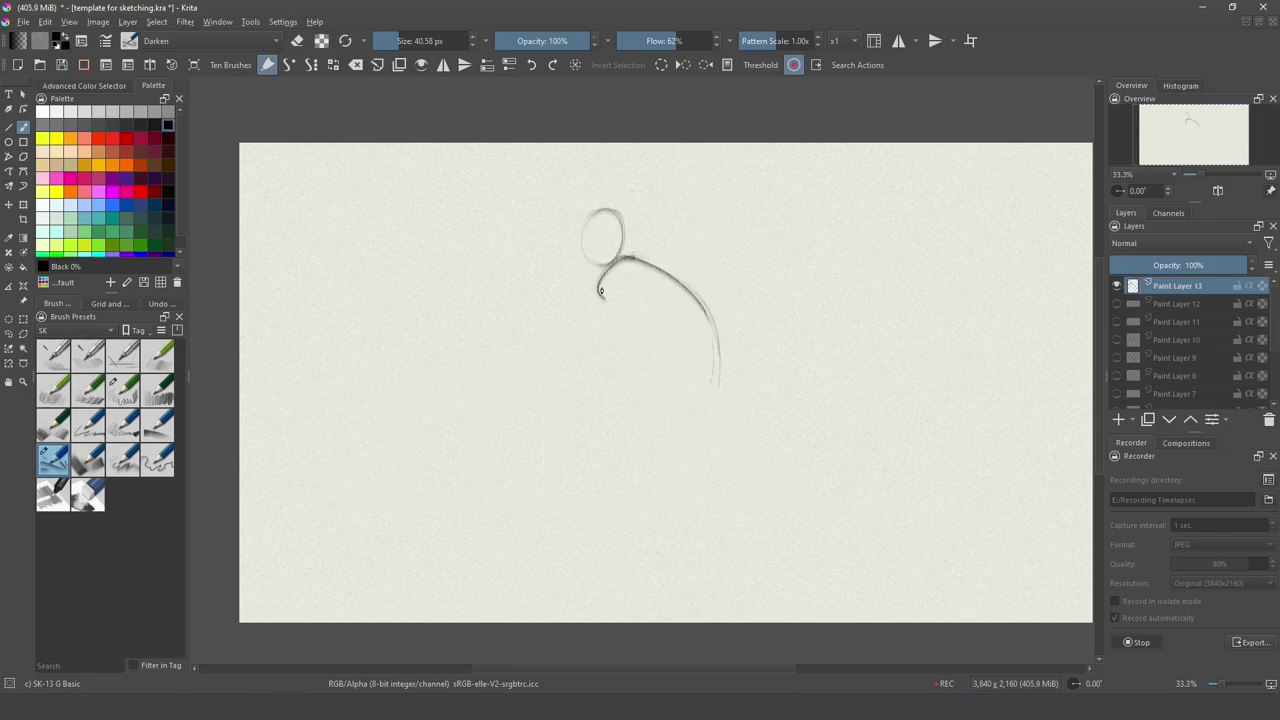
mouse_move(600, 291)
mouse_down()
mouse_move(616, 365)
mouse_move(566, 335)
mouse_move(573, 323)
mouse_move(561, 360)
mouse_up()
mouse_move(580, 290)
mouse_down()
mouse_move(620, 262)
mouse_move(871, 357)
mouse_up()
drag(630, 258, 897, 355)
- Sketch the leaning puller's bent front leg and extended rear leg with its foot, and draw a straight ground line
mouse_move(643, 348)
mouse_down()
mouse_move(712, 396)
mouse_move(660, 402)
mouse_move(640, 325)
mouse_move(649, 373)
mouse_move(572, 404)
mouse_up()
mouse_move(682, 400)
mouse_down()
mouse_move(600, 424)
mouse_move(620, 466)
mouse_move(578, 507)
mouse_up()
drag(674, 404, 755, 452)
mouse_move(718, 354)
mouse_down()
mouse_move(780, 445)
mouse_move(849, 502)
mouse_up()
key(ctrl+z)
mouse_move(781, 445)
mouse_down()
mouse_move(812, 461)
mouse_move(821, 494)
mouse_up()
mouse_move(821, 493)
mouse_down()
mouse_move(798, 519)
mouse_move(845, 474)
mouse_up()
drag(845, 475, 842, 521)
key(v)
drag(502, 514, 875, 522)
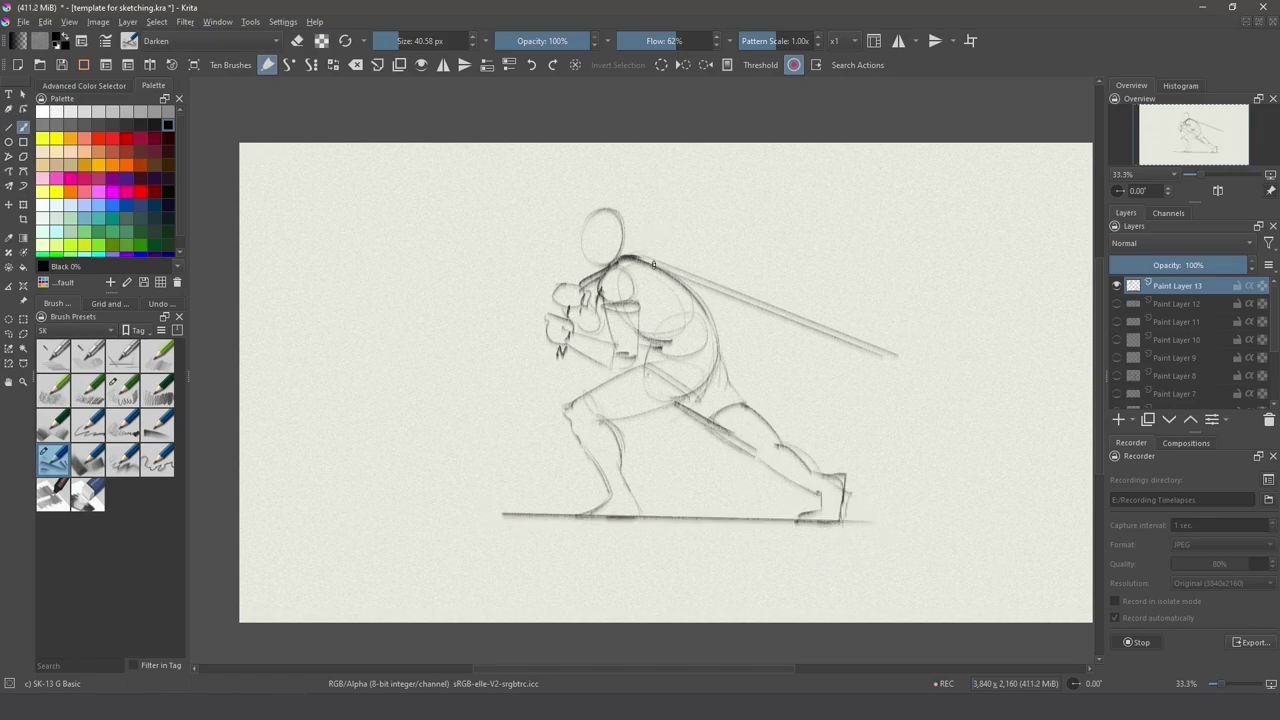
- Define the leaning puller's head with a squared face, crossing guidelines and an ear
drag(603, 265, 586, 214)
mouse_move(580, 242)
mouse_down()
mouse_move(628, 236)
mouse_move(584, 222)
mouse_up()
drag(584, 212, 618, 238)
drag(618, 218, 619, 224)
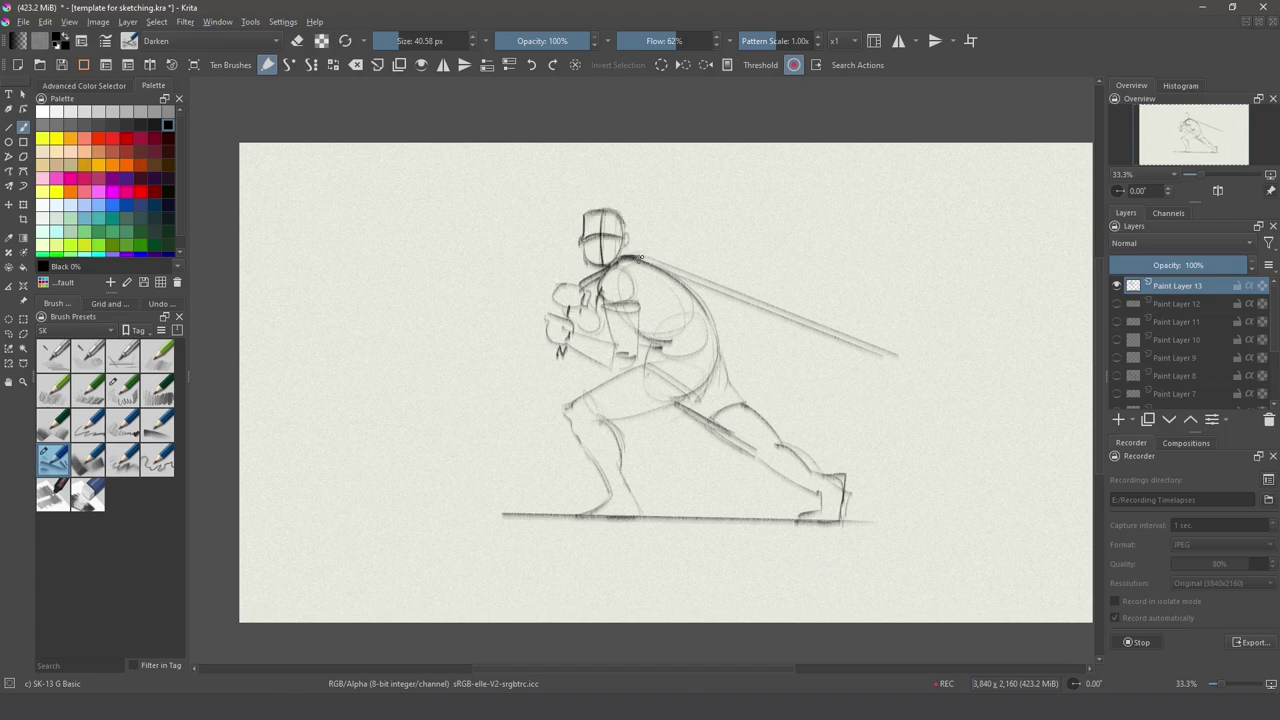
- Reinforce the leaning puller's bent front leg, and contour the hip and waist
drag(566, 412, 608, 502)
drag(640, 366, 578, 404)
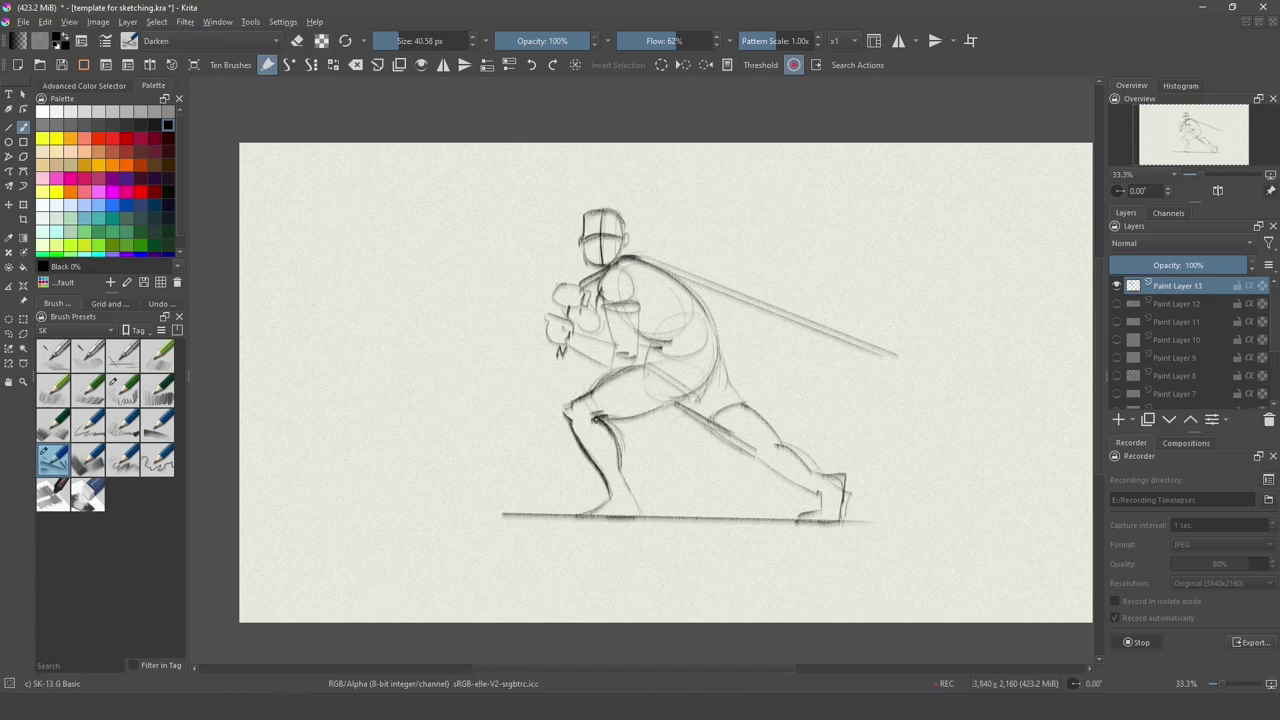
drag(712, 374, 682, 403)
mouse_move(719, 357)
mouse_down()
mouse_move(726, 392)
mouse_move(744, 403)
mouse_move(717, 430)
mouse_move(658, 362)
mouse_up()
key(ctrl+z)
drag(644, 366, 664, 360)
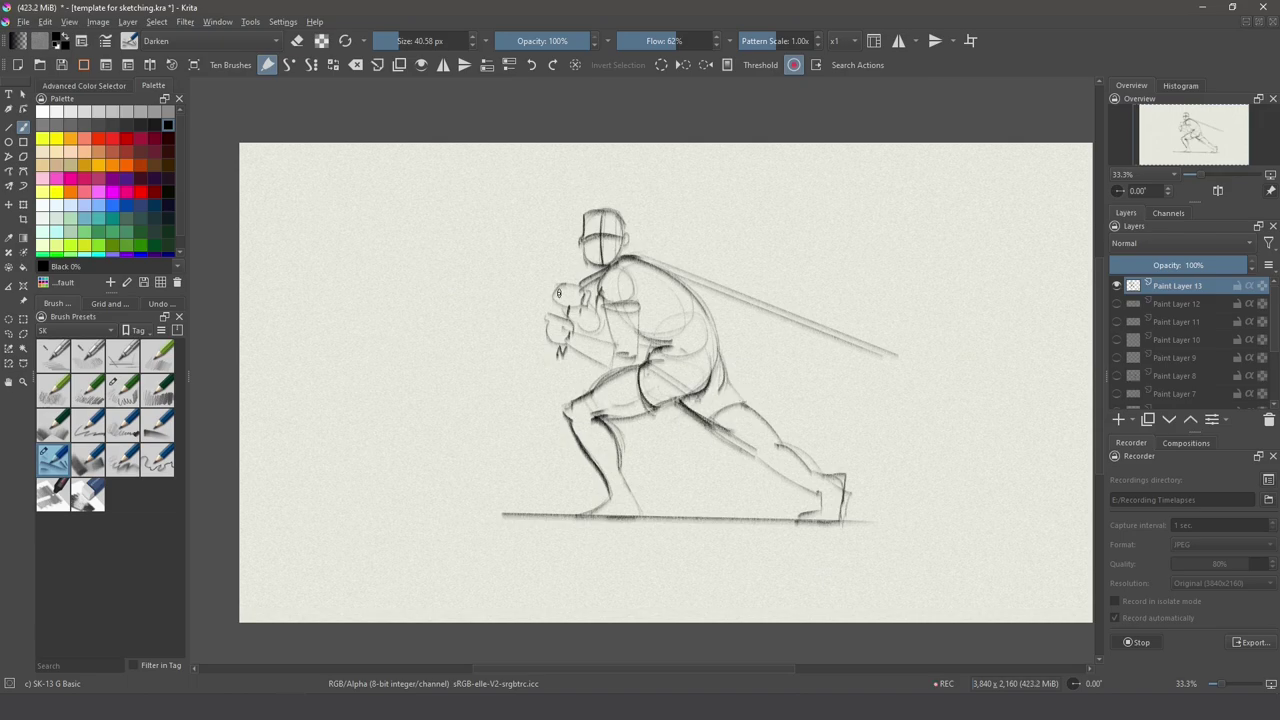
- Darken the leaning puller's hands and forearm, add the hanging rope end, and strengthen the curved back
mouse_move(559, 293)
mouse_down()
mouse_move(614, 350)
mouse_move(556, 366)
mouse_move(562, 392)
mouse_up()
drag(564, 344, 618, 370)
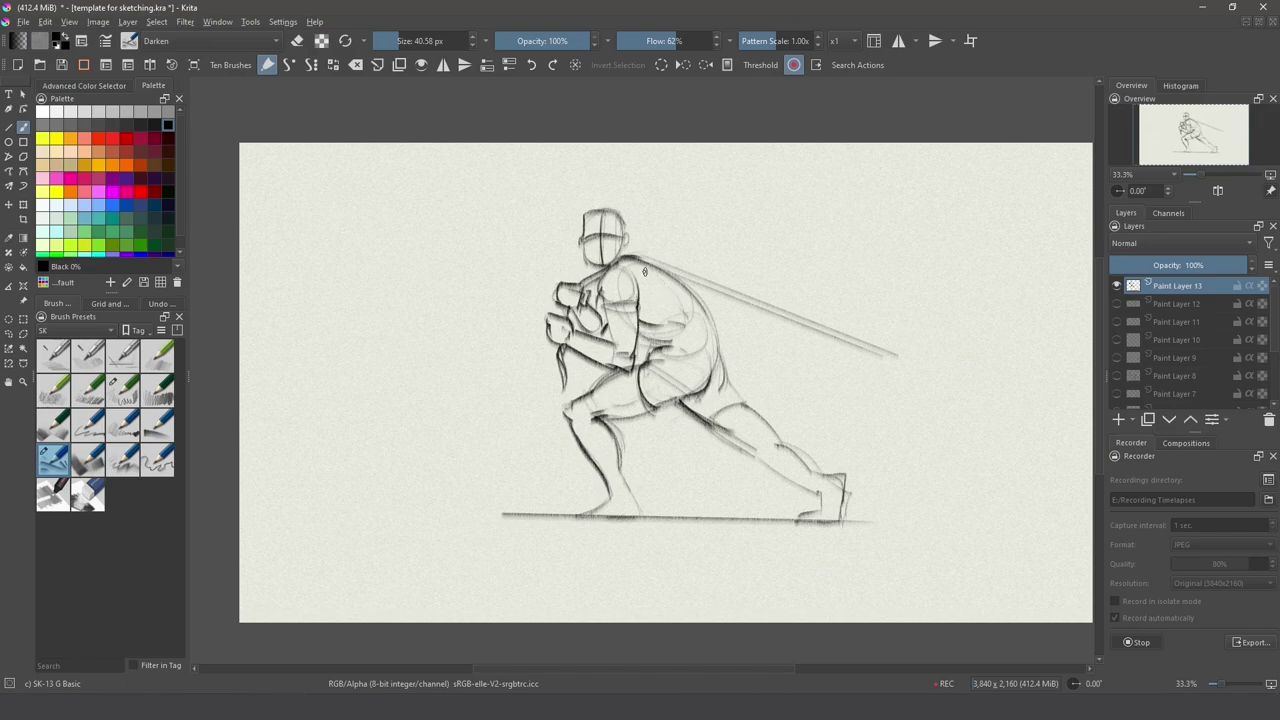
drag(622, 260, 714, 366)
drag(676, 292, 708, 358)
- Darken the leaning puller's front calf and the extended rear leg and foot
mouse_move(636, 462)
mouse_down()
mouse_move(640, 520)
mouse_move(612, 500)
mouse_up()
mouse_move(714, 432)
mouse_down()
mouse_move(820, 503)
mouse_move(802, 520)
mouse_up()
mouse_move(782, 440)
mouse_down()
mouse_move(838, 480)
mouse_move(846, 516)
mouse_up()
- Circle the leaning puller's head in English-red and connect it with a line to the label "TOO RELAXED"
mouse_move(592, 196)
mouse_down()
mouse_move(568, 207)
mouse_move(600, 197)
mouse_up()
key(ctrl+z)
click(126, 138)
drag(509, 244, 552, 241)
mouse_move(459, 226)
mouse_down()
mouse_move(460, 240)
mouse_move(467, 226)
mouse_up()
drag(469, 227, 493, 257)
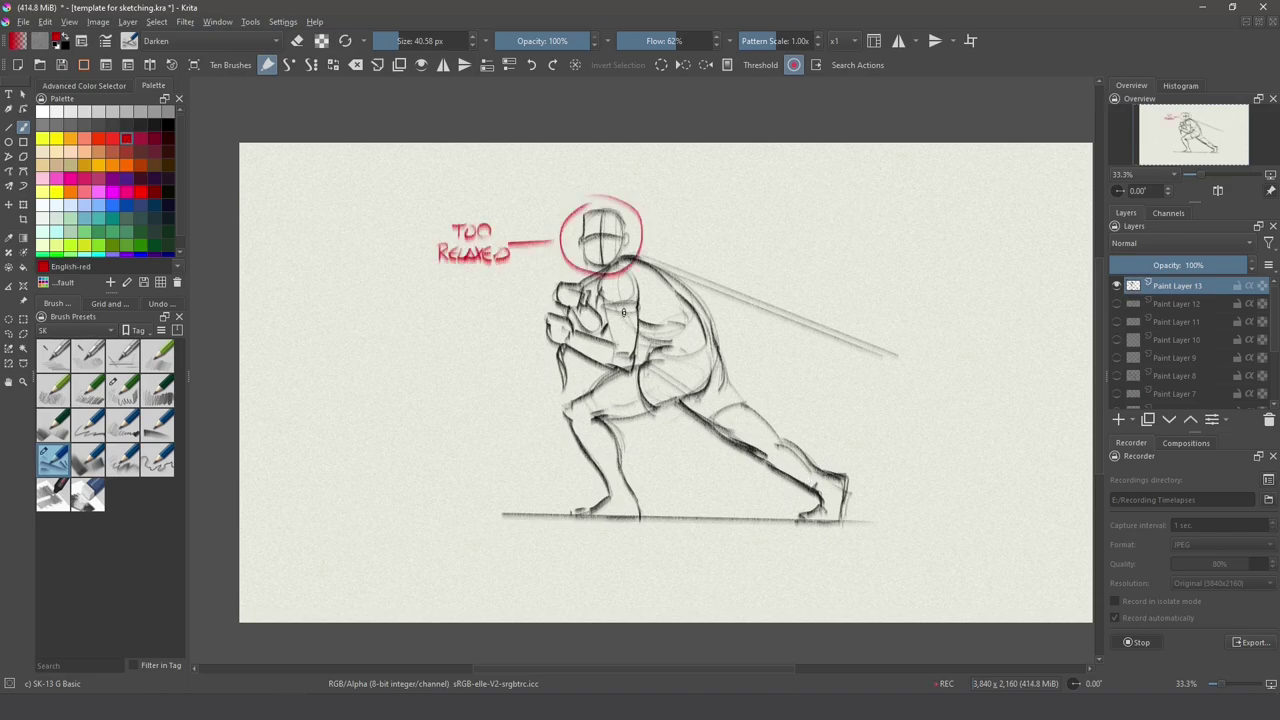
- Undo the red circle, connecting line and "TOO RELAXED" label around the leaning puller's head
key(ctrl+z)
key(ctrl+z)
key(ctrl+z)
key(ctrl+z)
key(ctrl+z)
key(ctrl+z)
key(ctrl+z)
key(ctrl+z)
key(ctrl+z)
key(ctrl+z)
key(ctrl+z)
key(ctrl+z)
- Lasso the leaning puller's upright head, delete it and clear the selection
click(8, 334)
drag(572, 205, 562, 191)
key(Delete)
key(ctrl+shift+a)
- Draw a lowered head thrust forward from the shoulders in black, and clean up and redraw the arm and waist lines
click(168, 125)
mouse_move(600, 252)
mouse_down()
mouse_move(622, 252)
mouse_move(540, 250)
mouse_up()
key(ctrl+shift+a)
key(b)
mouse_move(539, 250)
mouse_down()
mouse_move(537, 287)
mouse_move(585, 293)
mouse_up()
key(e)
mouse_move(556, 288)
mouse_down()
mouse_move(590, 280)
mouse_move(584, 292)
mouse_move(628, 246)
mouse_move(662, 276)
mouse_move(662, 326)
mouse_move(698, 342)
mouse_move(705, 400)
mouse_up()
key(e)
drag(656, 352, 688, 366)
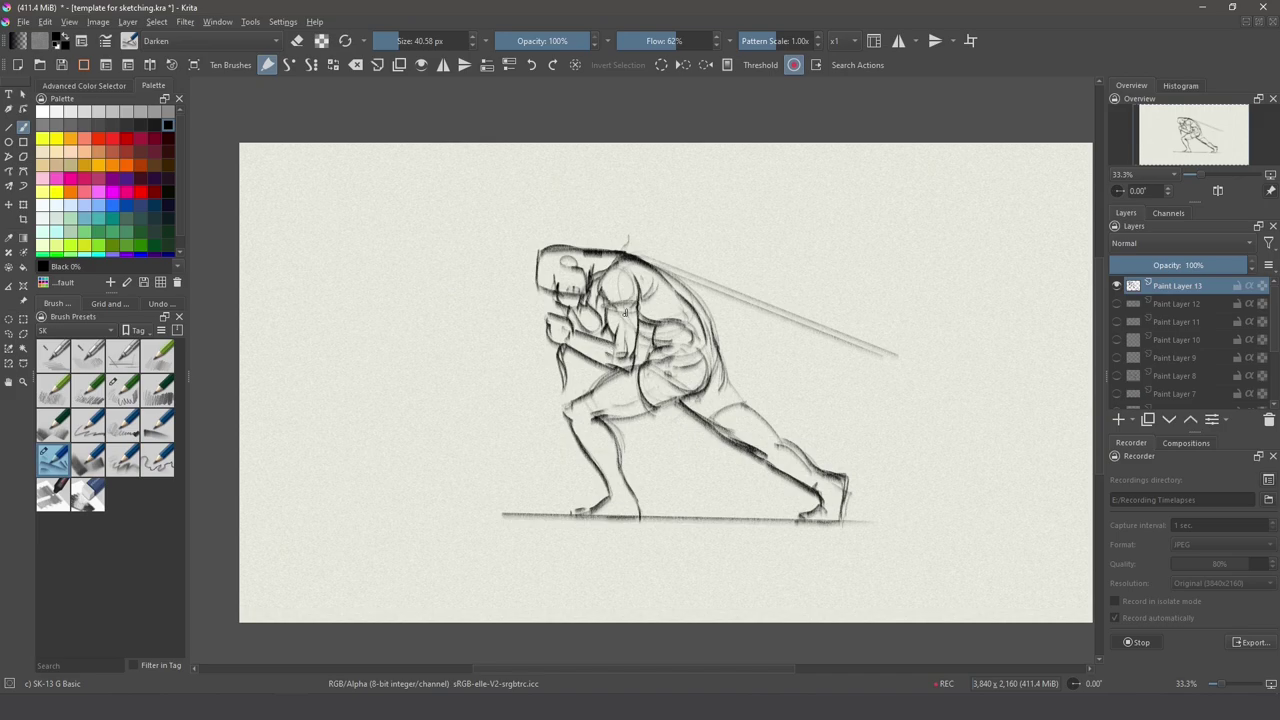
- Delete the leaning puller's layer and sketch a new puller's sweeping action curve, ribcage oval and tilted head
key(shift+Delete)
mouse_move(524, 500)
mouse_down()
mouse_move(686, 268)
mouse_move(810, 244)
mouse_up()
mouse_move(745, 299)
mouse_down()
mouse_move(771, 263)
mouse_move(766, 294)
mouse_up()
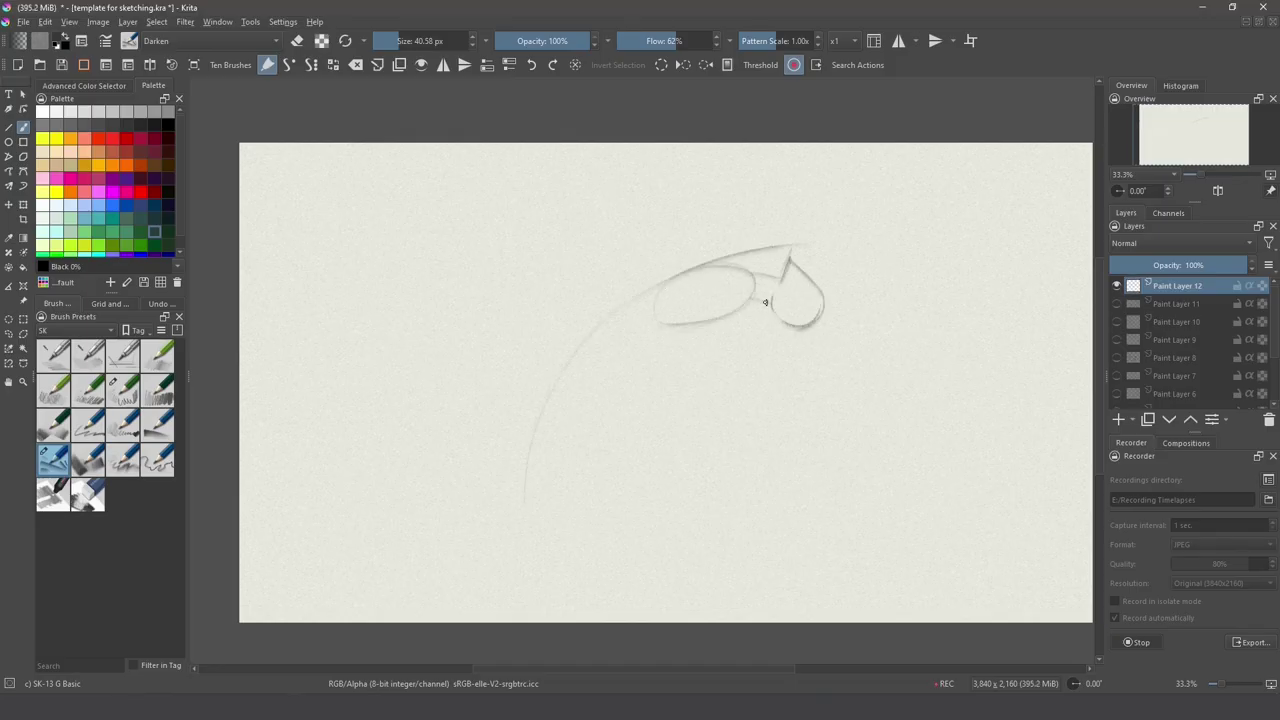
- Block in the new puller's hips, legs and feet, and add the shoulder, backward-reaching arm and straight diagonal rope
mouse_move(657, 320)
mouse_down()
mouse_move(589, 372)
mouse_move(500, 374)
mouse_move(500, 477)
mouse_move(520, 508)
mouse_up()
mouse_move(610, 390)
mouse_down()
mouse_move(722, 482)
mouse_move(678, 512)
mouse_up()
drag(680, 515, 744, 514)
drag(693, 269, 695, 272)
mouse_move(692, 270)
mouse_down()
mouse_move(650, 291)
mouse_move(656, 311)
mouse_up()
mouse_move(644, 294)
mouse_down()
mouse_move(583, 340)
mouse_move(562, 326)
mouse_move(585, 342)
mouse_move(303, 447)
mouse_up()
key(v)
drag(562, 329, 301, 449)
- Define the puller's front knee and thigh, waist, belly line and the arm reaching back to the rope
drag(500, 377, 503, 405)
mouse_move(572, 356)
mouse_down()
mouse_move(587, 395)
mouse_move(637, 357)
mouse_move(630, 340)
mouse_up()
mouse_move(650, 339)
mouse_down()
mouse_move(702, 320)
mouse_move(660, 333)
mouse_up()
drag(731, 330, 653, 334)
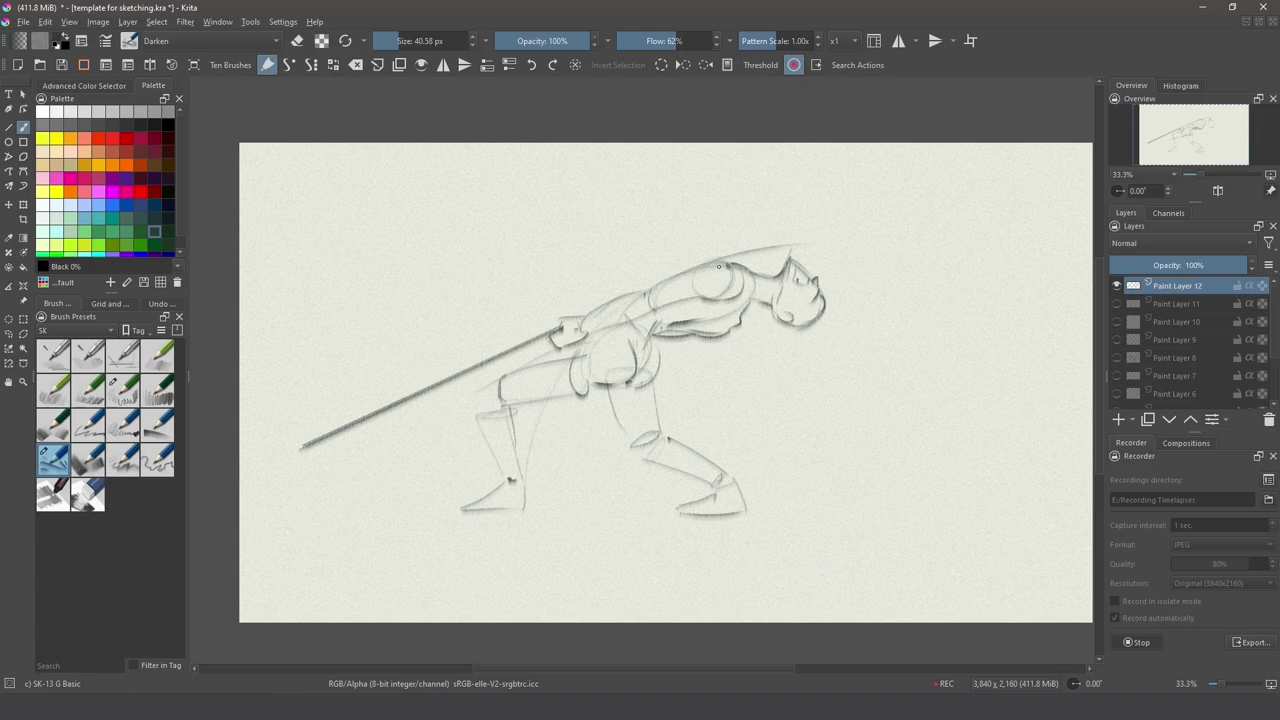
mouse_move(718, 266)
mouse_down()
mouse_move(686, 289)
mouse_move(716, 299)
mouse_move(612, 307)
mouse_move(635, 305)
mouse_move(616, 328)
mouse_move(637, 294)
mouse_up()
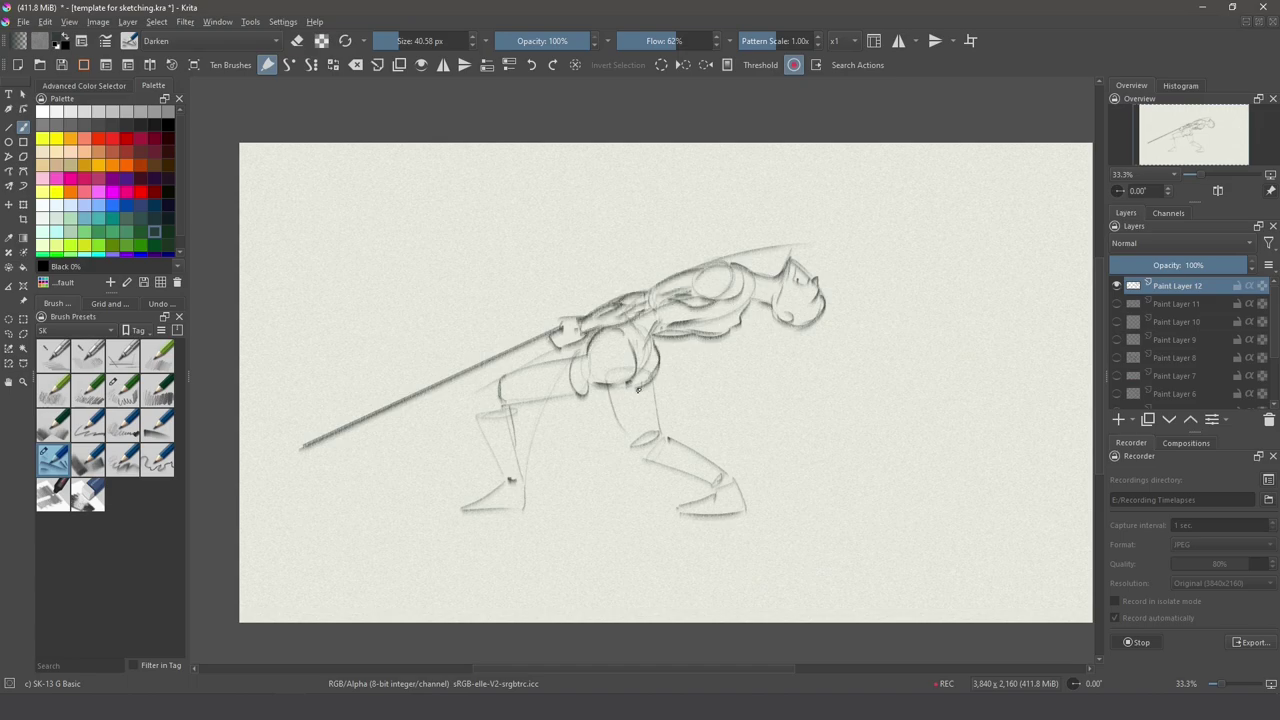
- Contour the puller's rear thigh, calf and heel, and strengthen both edges of the front thigh
mouse_move(637, 390)
mouse_down()
mouse_move(623, 421)
mouse_move(620, 393)
mouse_move(657, 426)
mouse_move(633, 445)
mouse_move(645, 450)
mouse_move(645, 410)
mouse_move(660, 456)
mouse_move(697, 460)
mouse_up()
drag(668, 438, 746, 488)
drag(744, 487, 749, 510)
drag(520, 407, 587, 400)
drag(500, 378, 573, 356)
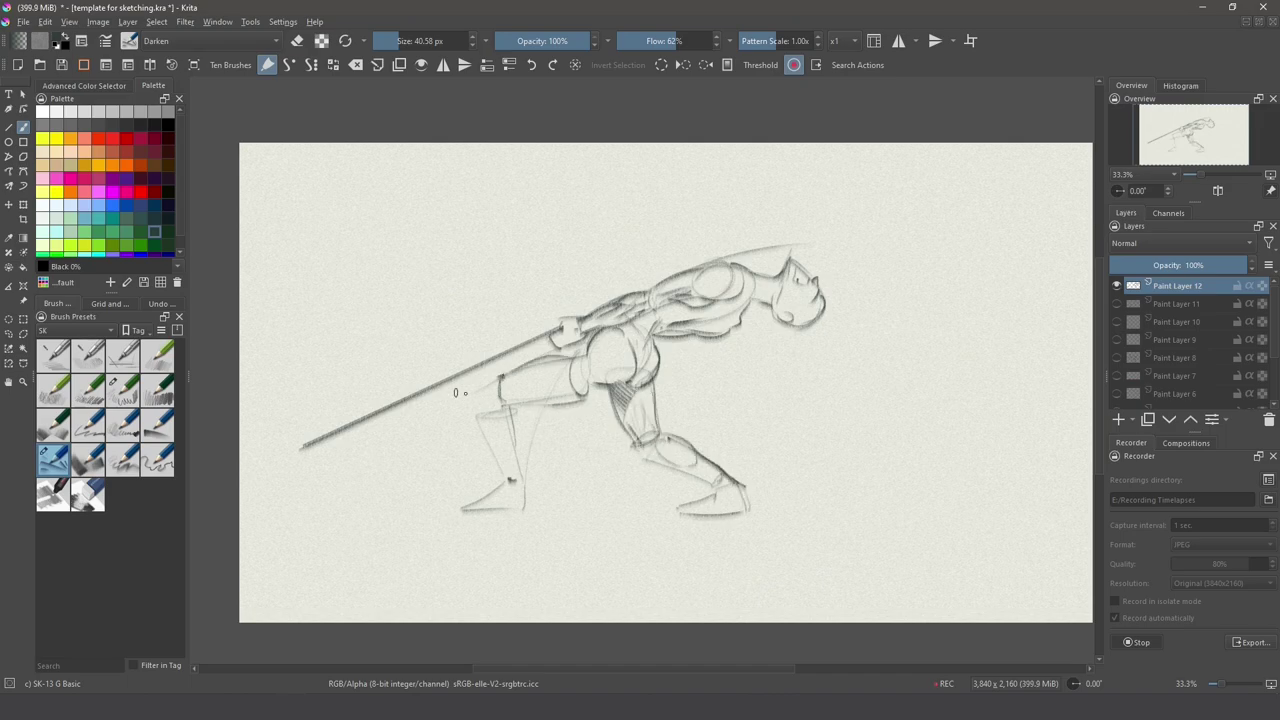
- Darken the puller's front shin and foot, and draw a separate contour curve beside each calf
mouse_move(482, 437)
mouse_down()
mouse_move(468, 508)
mouse_move(520, 508)
mouse_up()
drag(506, 412, 524, 492)
mouse_move(548, 420)
mouse_down()
mouse_move(516, 452)
mouse_move(546, 488)
mouse_up()
drag(680, 420, 746, 459)
drag(676, 421, 744, 458)
drag(566, 464, 568, 476)
drag(574, 465, 595, 462)
drag(602, 463, 602, 476)
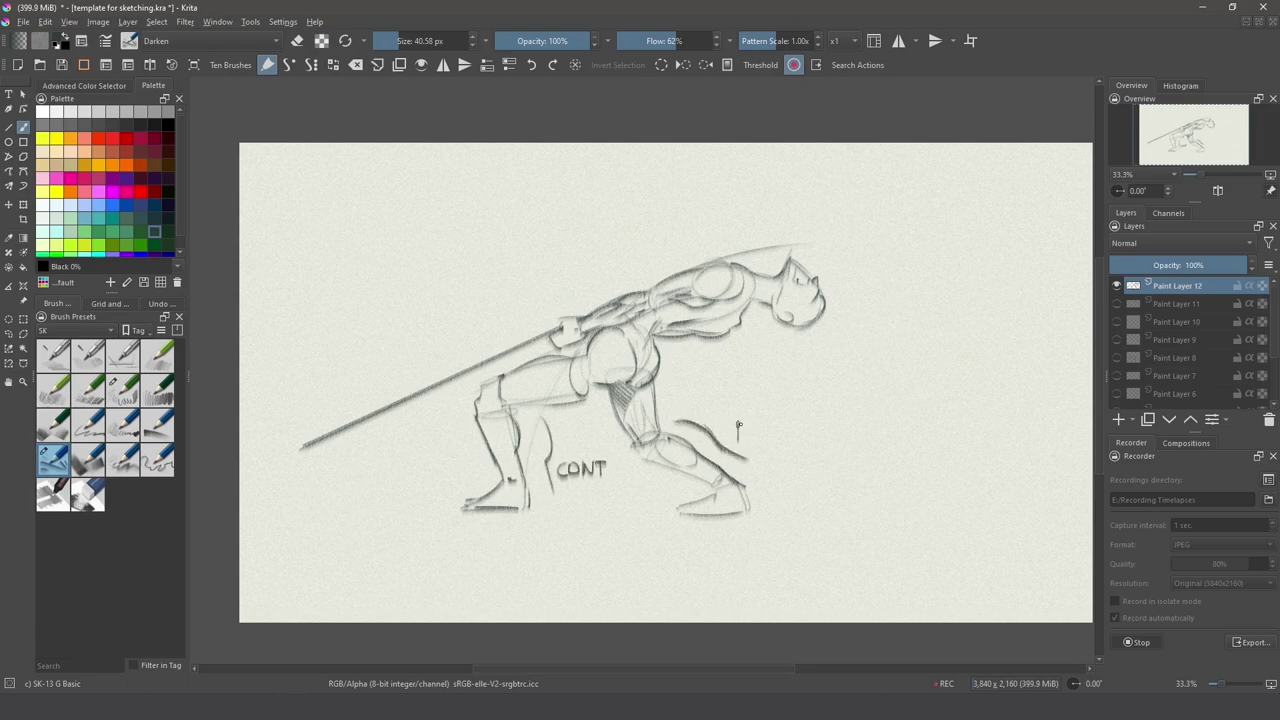
drag(739, 424, 749, 440)
drag(764, 425, 773, 438)
key(ctrl+z)
key(ctrl+z)
key(ctrl+z)
key(ctrl+z)
key(ctrl+z)
key(ctrl+z)
key(ctrl+z)
key(ctrl+z)
key(ctrl+z)
key(ctrl+z)
key(ctrl+z)
key(ctrl+z)
key(ctrl+z)
- Reinforce the puller's rear heel, the underside of the calf and the back of the knee
drag(734, 481, 753, 511)
drag(638, 454, 706, 484)
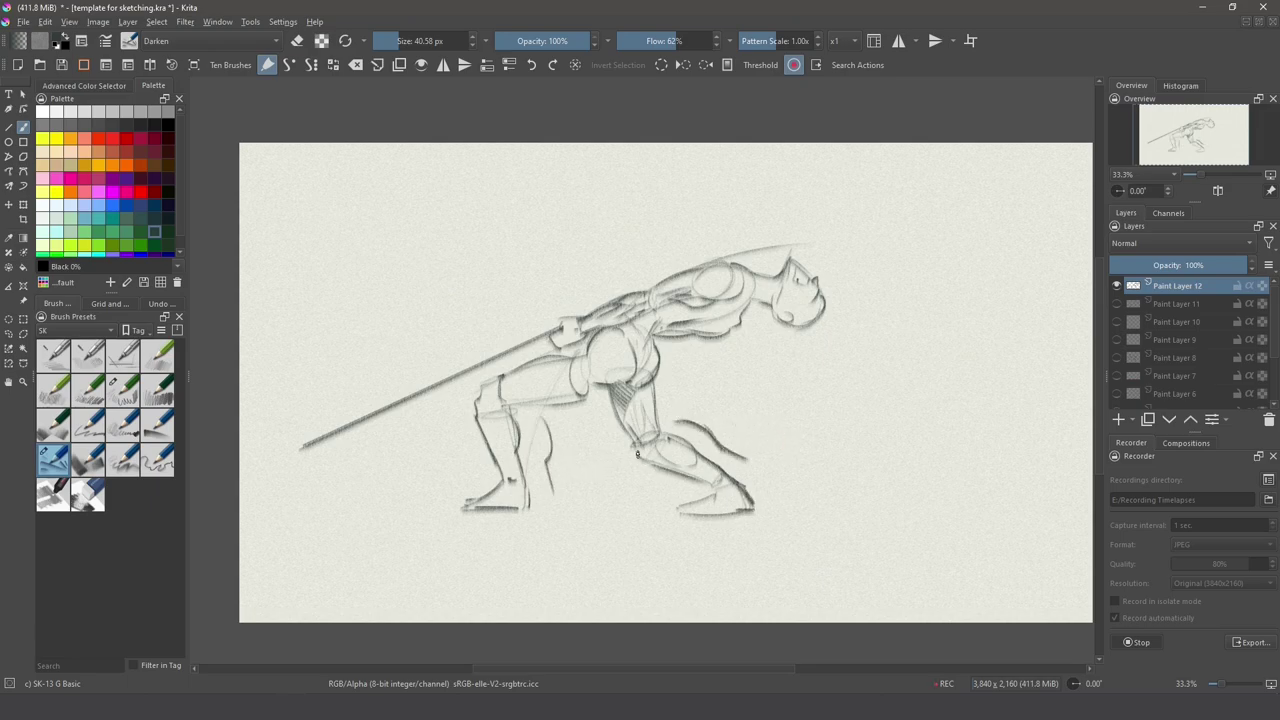
drag(616, 406, 639, 450)
- Erase the construction lines inside the puller's front thigh and redraw its contour from hip to knee
drag(564, 402, 608, 394)
mouse_move(610, 390)
mouse_down()
mouse_move(635, 355)
mouse_move(592, 384)
mouse_up()
key(e)
mouse_move(582, 360)
mouse_down()
mouse_move(574, 392)
mouse_move(528, 370)
mouse_up()
key(e)
mouse_move(606, 393)
mouse_down()
mouse_move(525, 409)
mouse_move(520, 434)
mouse_move(510, 406)
mouse_move(522, 399)
mouse_move(481, 383)
mouse_up()
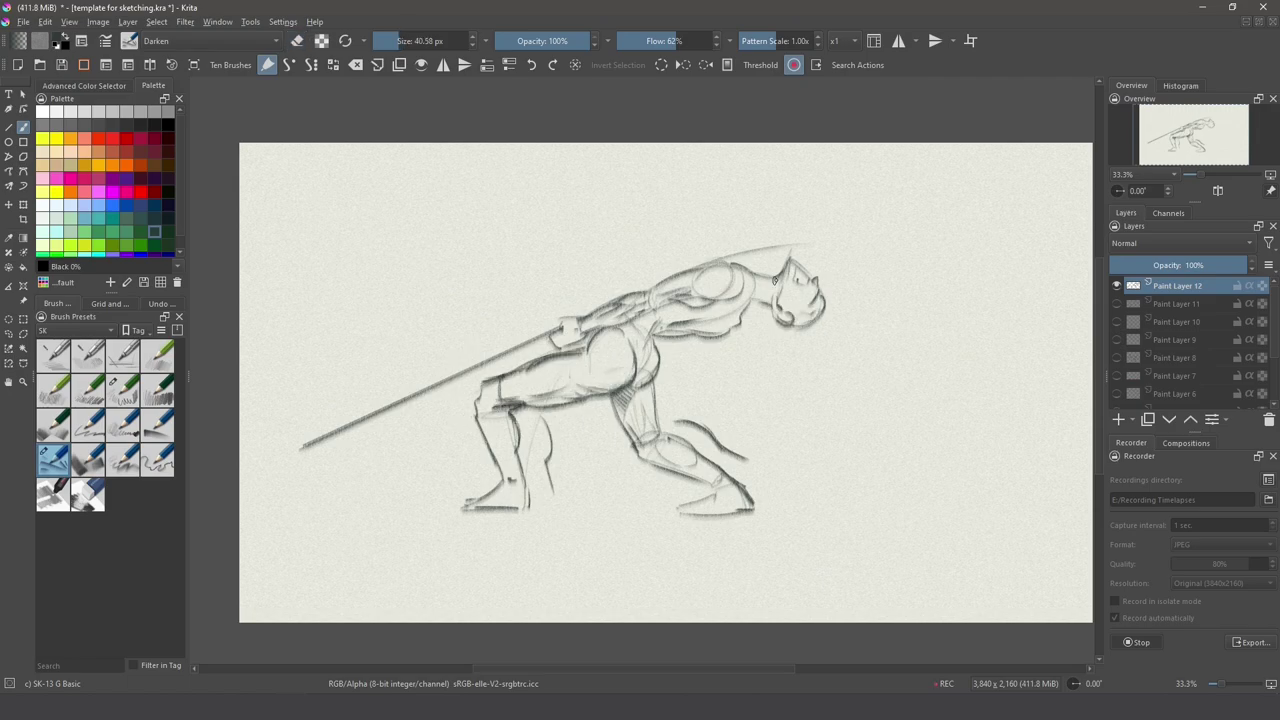
- Darken the puller's neck and torso, draw a horizontal ground line under the feet, and shade the front thigh
mouse_move(746, 264)
mouse_down()
mouse_move(698, 284)
mouse_move(712, 322)
mouse_move(655, 341)
mouse_up()
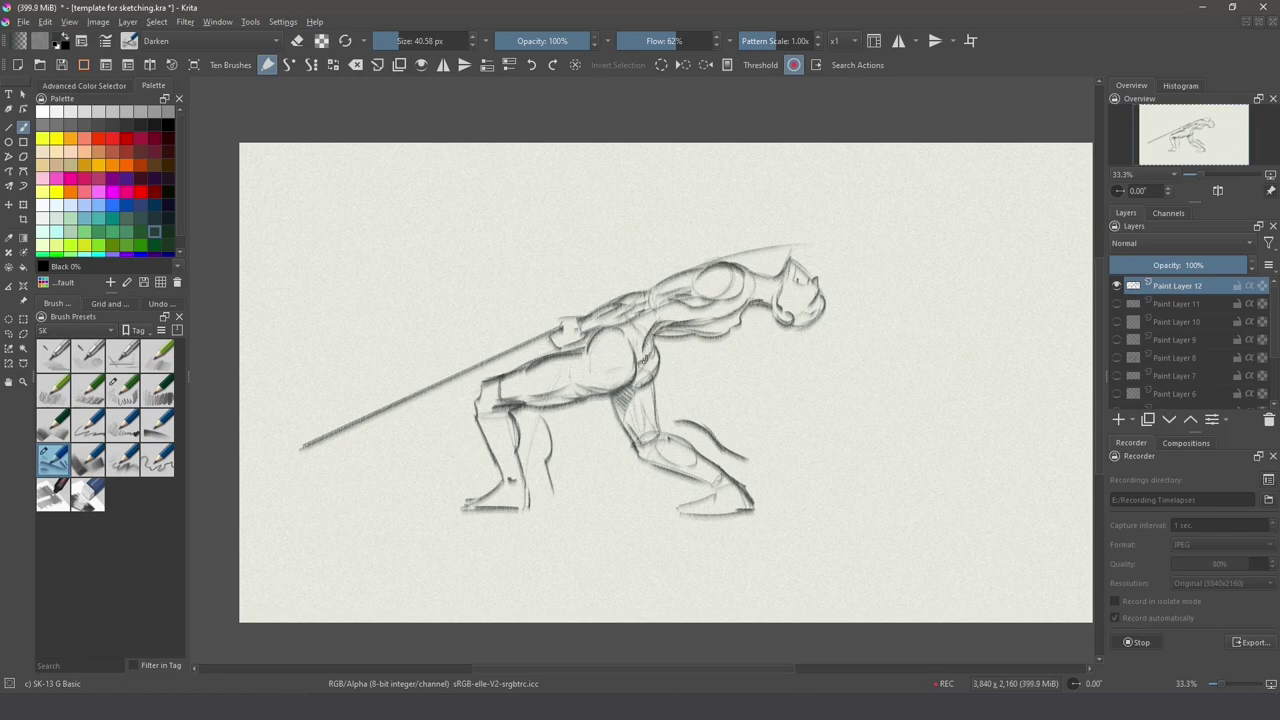
drag(340, 512, 810, 512)
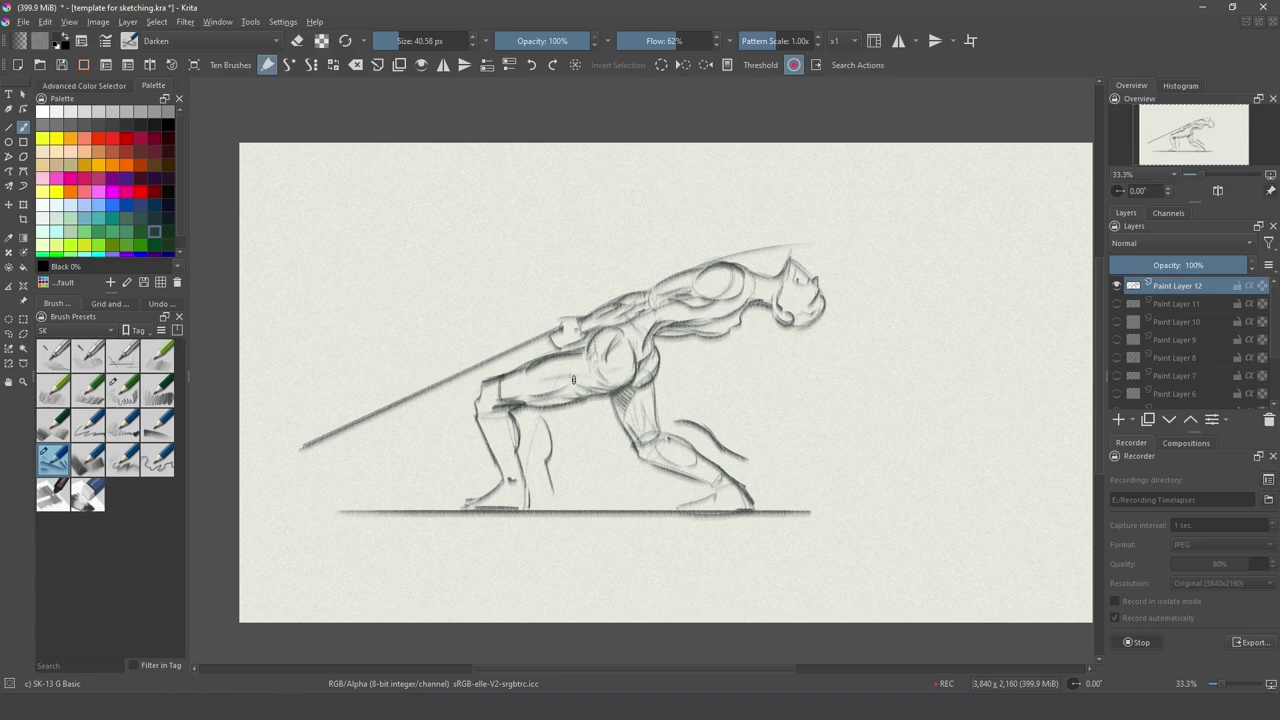
drag(590, 390, 524, 408)
drag(540, 404, 583, 402)
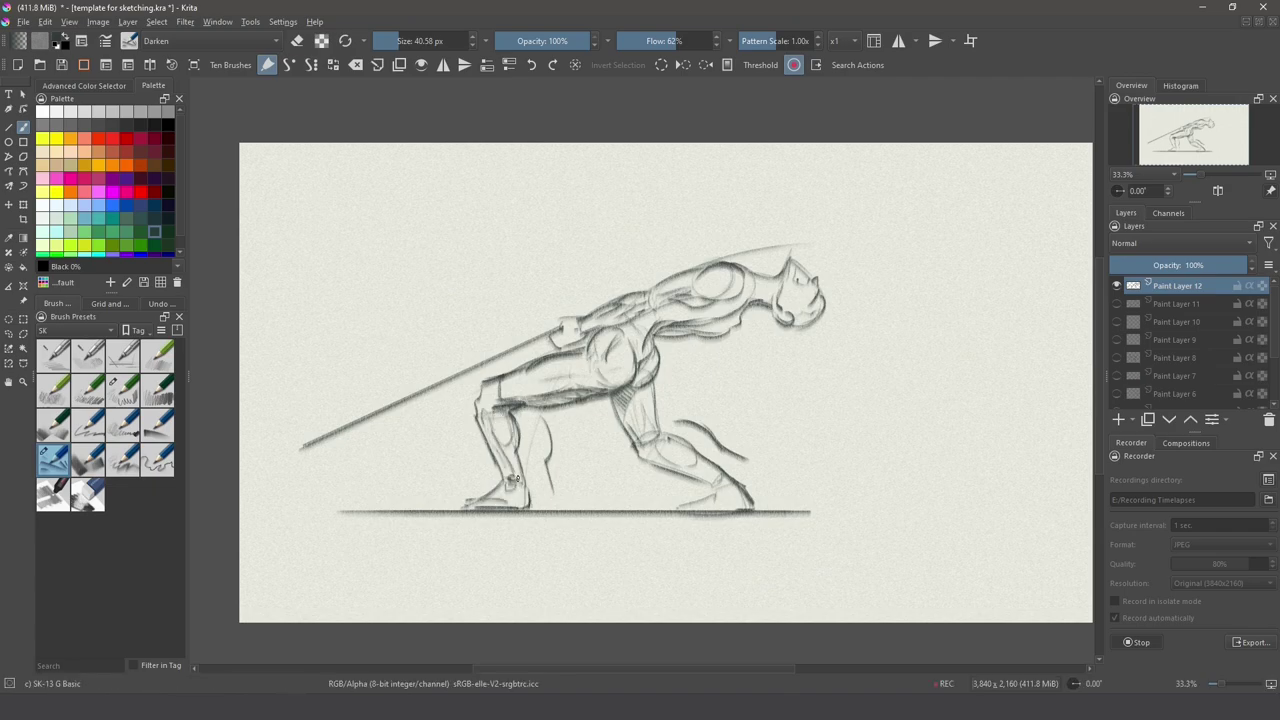
- Shade the puller's arm and belly, reinforce the rear calf, and add a red line from the front foot up past the head
drag(678, 306, 632, 319)
mouse_move(738, 318)
mouse_down()
mouse_move(656, 332)
mouse_move(636, 386)
mouse_up()
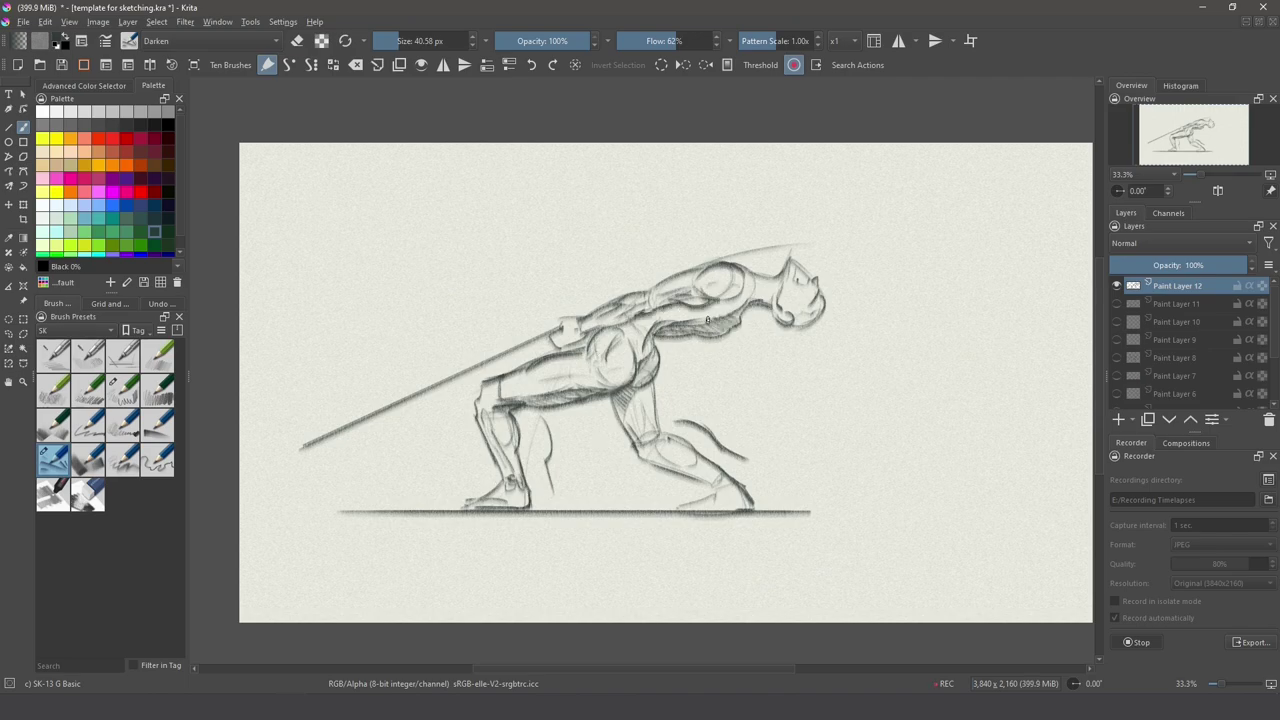
drag(685, 307, 664, 327)
mouse_move(645, 462)
mouse_down()
mouse_move(712, 496)
mouse_move(706, 484)
mouse_up()
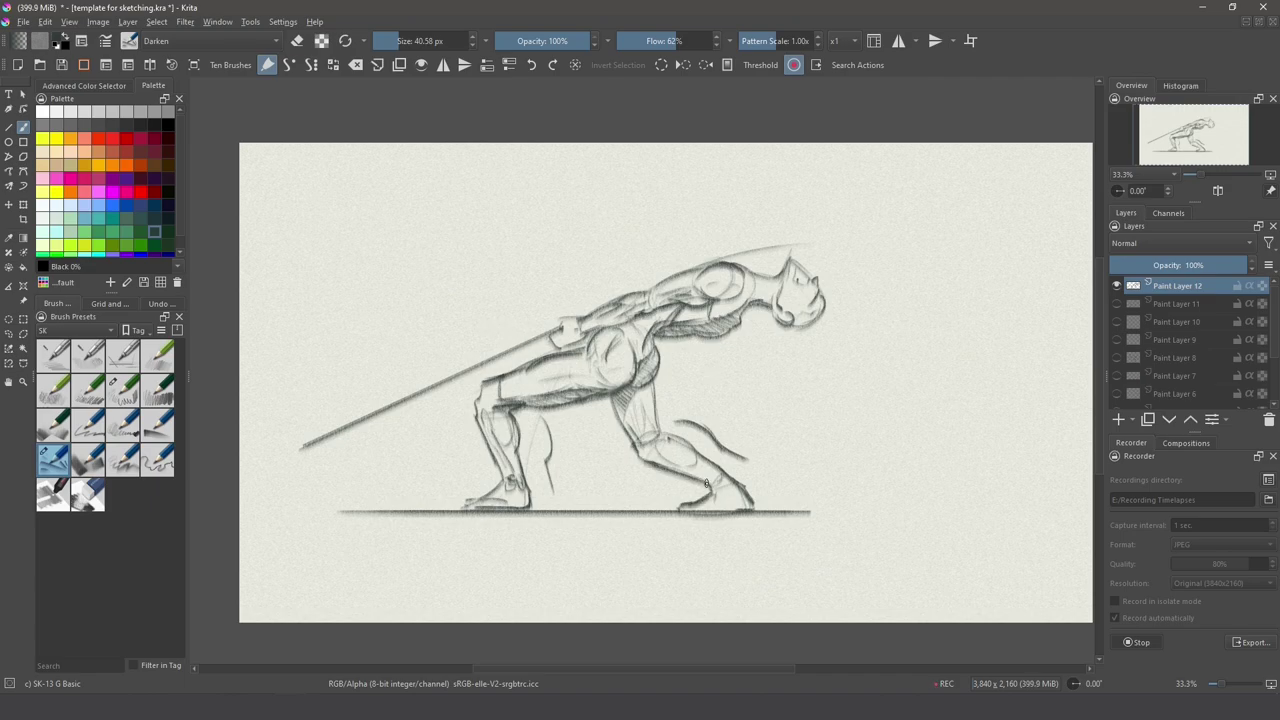
click(112, 138)
drag(496, 500, 893, 287)
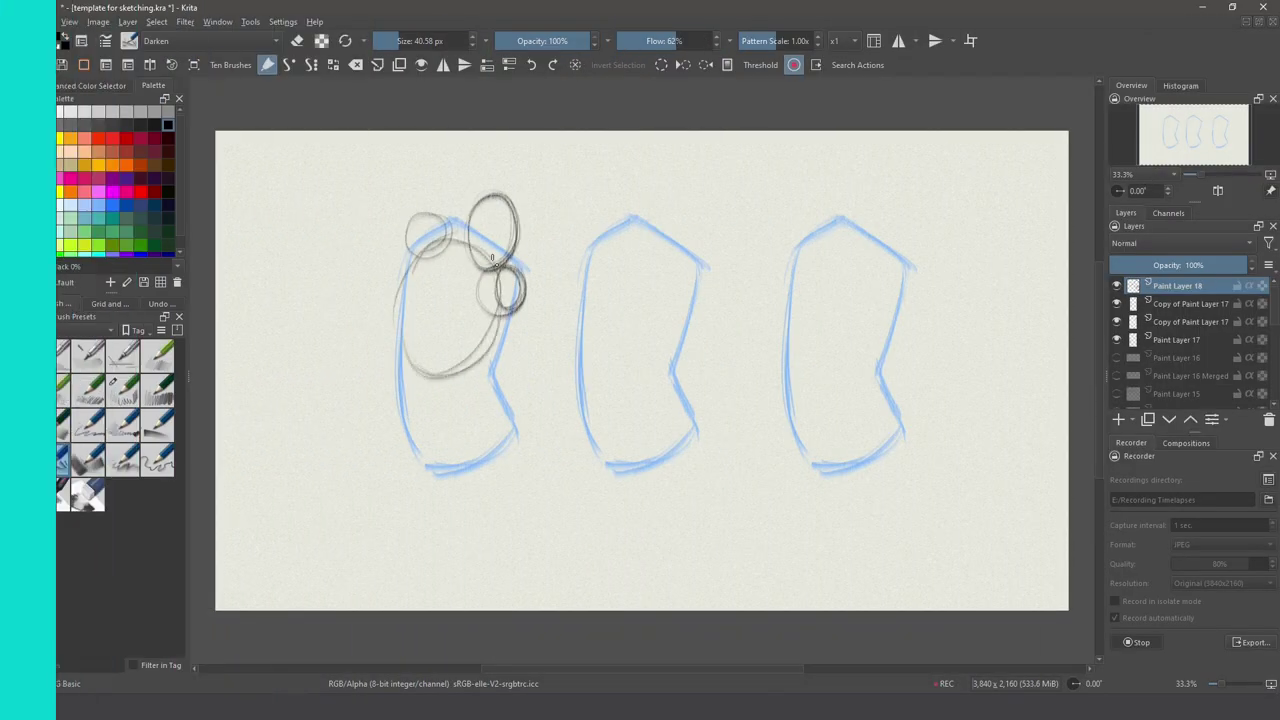
- Build the first figure's pelvis, waist, chest and shoulder forms inside the leftmost blue torso guide
mouse_move(500, 400)
mouse_down()
mouse_move(406, 424)
mouse_move(476, 466)
mouse_up()
drag(406, 412, 484, 394)
mouse_move(408, 348)
mouse_down()
mouse_move(464, 318)
mouse_move(464, 364)
mouse_up()
drag(457, 266, 432, 318)
drag(407, 245, 404, 414)
drag(438, 318, 478, 338)
drag(456, 214, 395, 262)
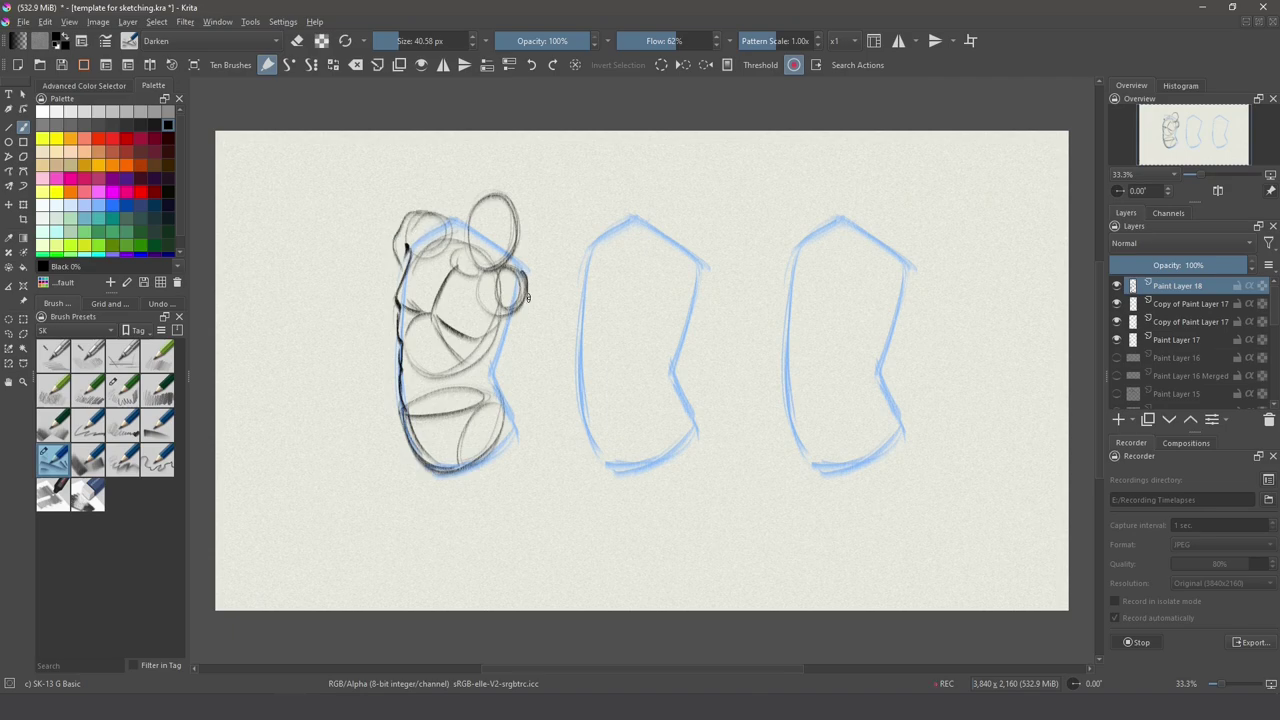
- Sketch the first figure's thigh lines, the arm bent across the chest and the raised bent arm
drag(500, 400, 585, 514)
drag(400, 422, 283, 450)
drag(432, 335, 420, 430)
mouse_move(482, 288)
mouse_down()
mouse_move(381, 342)
mouse_move(318, 336)
mouse_up()
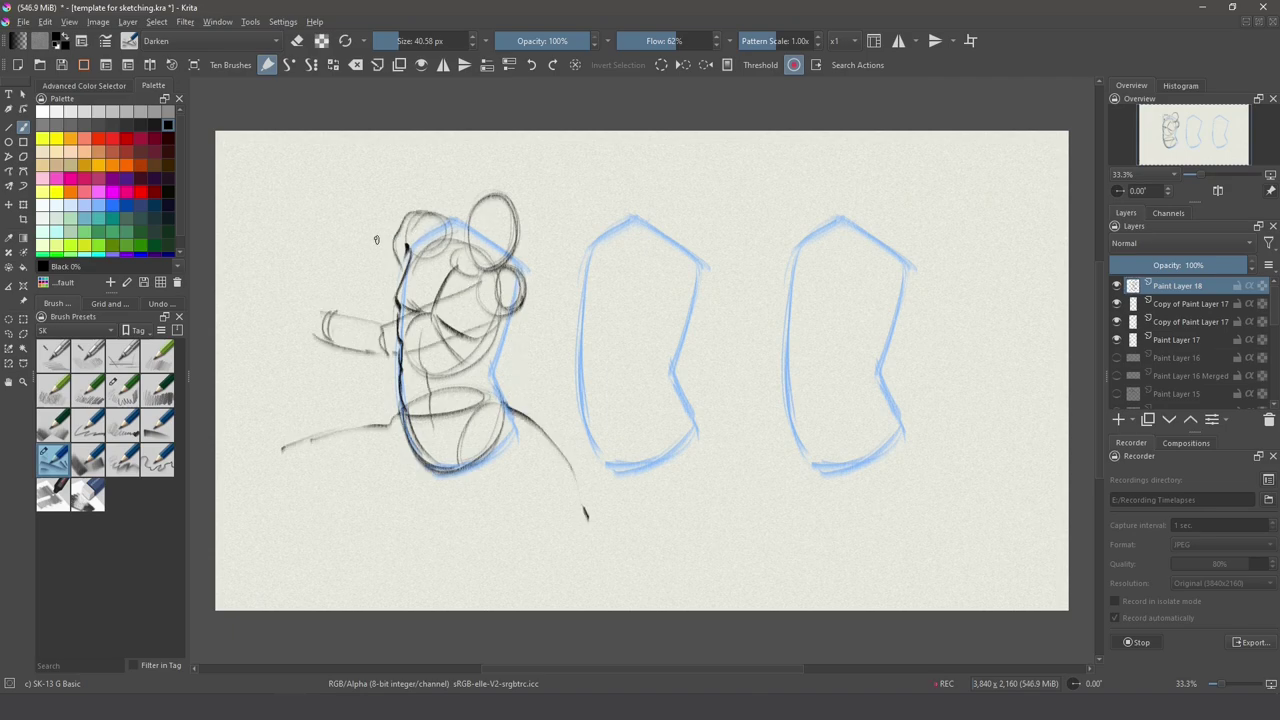
drag(420, 198, 312, 268)
- Place the second figure's head oval, and sketch the first figure's rear thigh and bent front leg
drag(665, 184, 643, 221)
drag(503, 464, 566, 518)
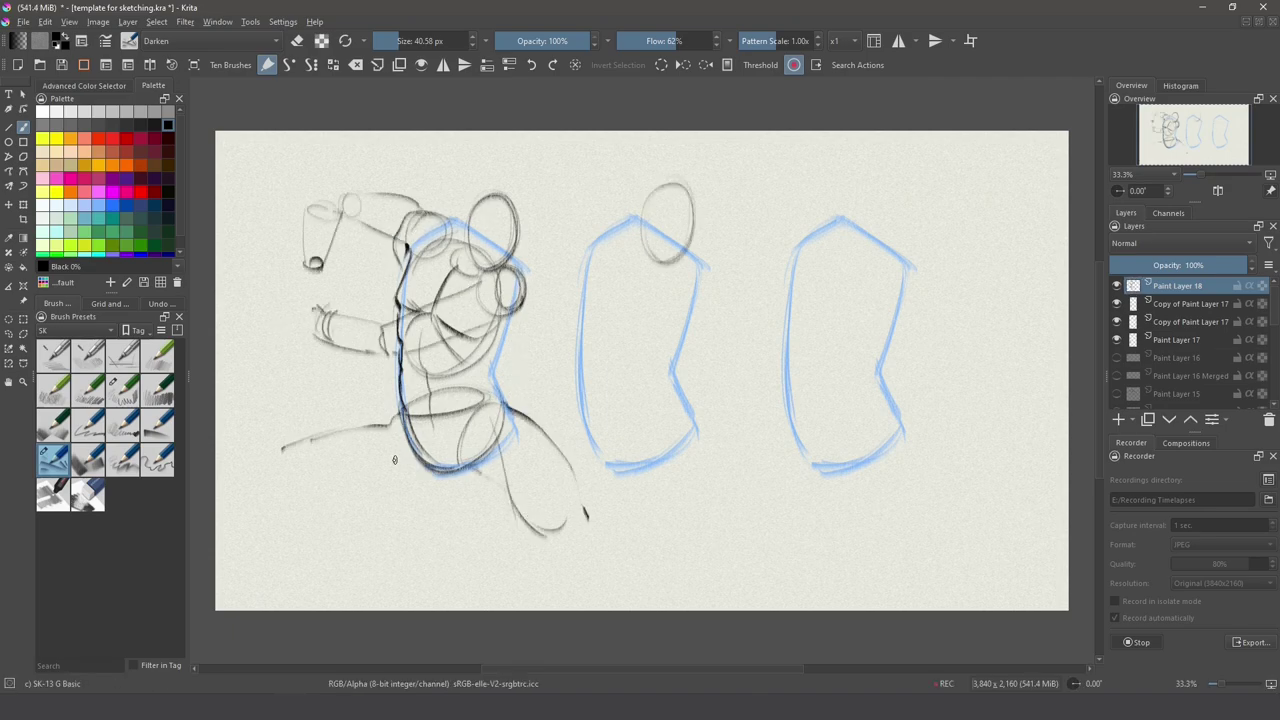
drag(372, 440, 287, 498)
drag(380, 428, 412, 486)
drag(274, 457, 254, 490)
drag(254, 494, 300, 556)
drag(302, 488, 324, 562)
- Sketch the second figure's shoulder line, torso center line and both arms over the middle blue guide
mouse_move(630, 228)
mouse_down()
mouse_move(607, 247)
mouse_move(703, 268)
mouse_up()
mouse_move(657, 263)
mouse_down()
mouse_move(635, 426)
mouse_move(656, 466)
mouse_up()
drag(706, 258, 738, 348)
drag(633, 262, 651, 322)
mouse_move(590, 272)
mouse_down()
mouse_move(622, 336)
mouse_move(719, 438)
mouse_up()
drag(690, 436, 597, 287)
drag(734, 342, 748, 440)
drag(720, 350, 706, 406)
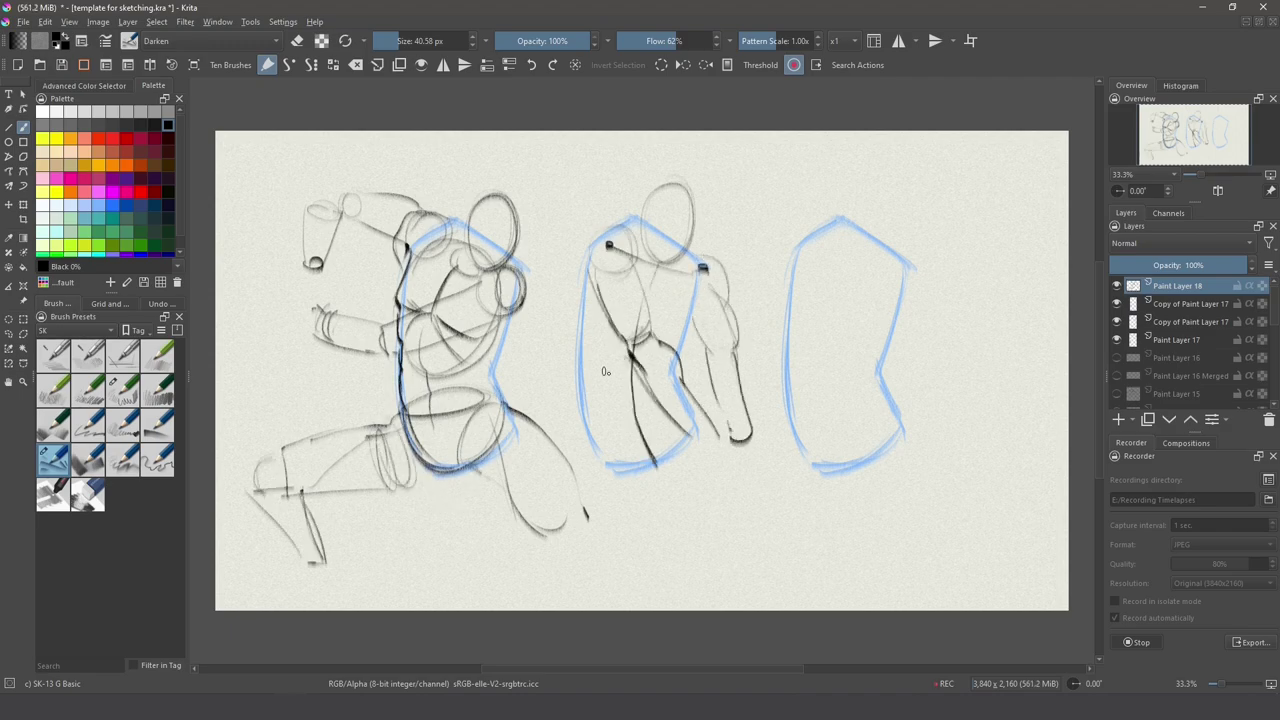
- Contour the second figure's back, shoulders, head and outer arm, and define the chest
drag(612, 328, 586, 358)
drag(584, 252, 574, 334)
drag(626, 228, 582, 256)
mouse_move(654, 190)
mouse_down()
mouse_move(630, 232)
mouse_move(698, 264)
mouse_up()
drag(700, 250, 750, 432)
mouse_move(679, 262)
mouse_down()
mouse_move(641, 300)
mouse_move(666, 322)
mouse_up()
drag(694, 308, 680, 347)
- Draw the second figure's hip and crossing thigh below the middle blue guide
drag(580, 338, 578, 403)
mouse_move(580, 412)
mouse_down()
mouse_move(645, 470)
mouse_move(588, 484)
mouse_up()
drag(588, 484, 606, 514)
drag(662, 426, 672, 560)
drag(602, 494, 640, 552)
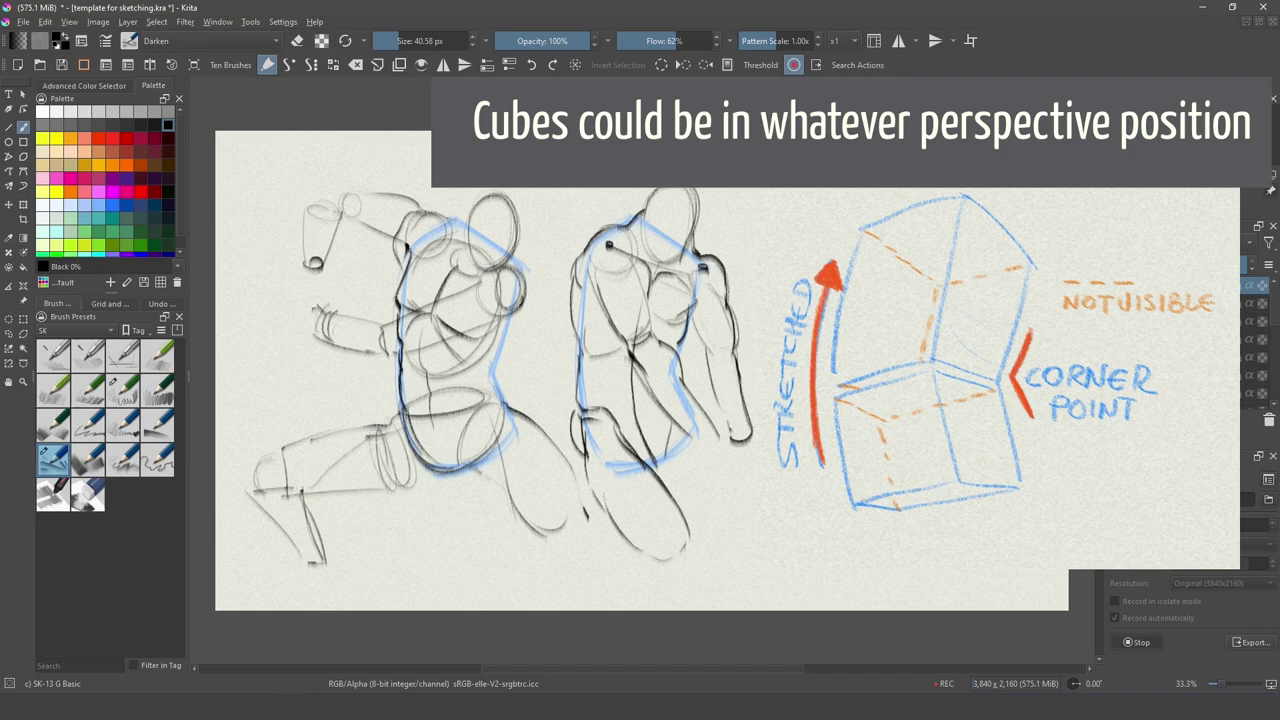
- Sketch the third figure's raised bent arm and fist beside the rightmost blue guide
drag(730, 260, 757, 273)
drag(727, 208, 726, 256)
mouse_move(733, 196)
mouse_down()
mouse_move(767, 171)
mouse_move(757, 240)
mouse_up()
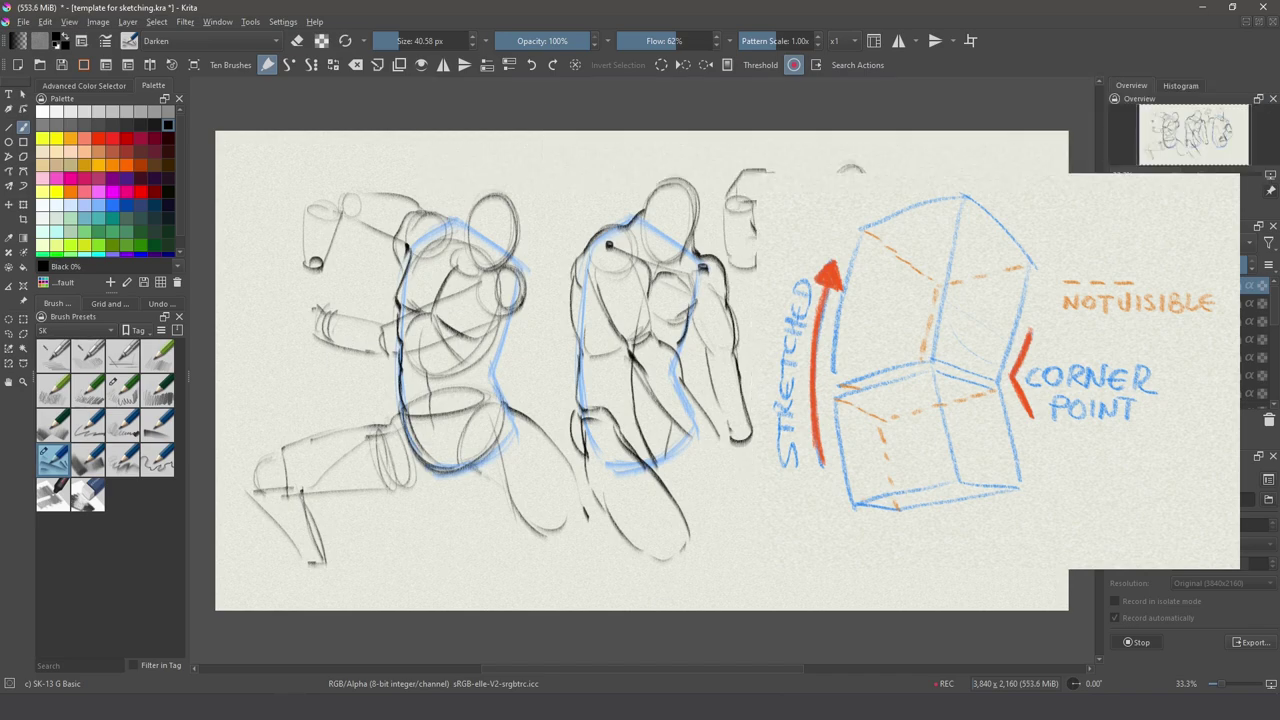
- Sketch the third figure's two spread thighs down to the knees
mouse_move(944, 362)
mouse_down()
mouse_move(846, 420)
mouse_move(738, 520)
mouse_up()
drag(737, 525, 776, 545)
drag(812, 472, 780, 544)
drag(824, 448, 851, 556)
drag(898, 418, 891, 548)
- Draw the third figure's chest, abdominal and rib muscles, and shape the shoulder of the arm resting on the hip
mouse_move(850, 167)
mouse_down()
mouse_move(850, 234)
mouse_move(821, 298)
mouse_up()
mouse_move(822, 300)
mouse_down()
mouse_move(880, 311)
mouse_move(862, 362)
mouse_up()
drag(790, 296, 786, 380)
drag(811, 330, 826, 366)
drag(793, 350, 805, 340)
drag(880, 308, 862, 350)
drag(838, 324, 868, 358)
drag(886, 252, 915, 292)
- Shade the second figure's torso, thigh, head, arm and chest with the SK-12 G Static Tilt brush
click(157, 426)
drag(598, 242, 638, 336)
mouse_move(640, 344)
mouse_down()
mouse_move(724, 446)
mouse_move(624, 428)
mouse_move(672, 548)
mouse_up()
drag(676, 186, 682, 254)
drag(710, 270, 738, 432)
drag(668, 276, 672, 332)
- Shade the first figure's arms, chest and waist with the tilt brush, undoing one stroke on the raised forearm
drag(508, 282, 334, 337)
drag(348, 203, 426, 222)
mouse_move(336, 210)
mouse_down()
mouse_move(308, 264)
mouse_move(328, 244)
mouse_up()
key(ctrl+z)
drag(462, 260, 416, 304)
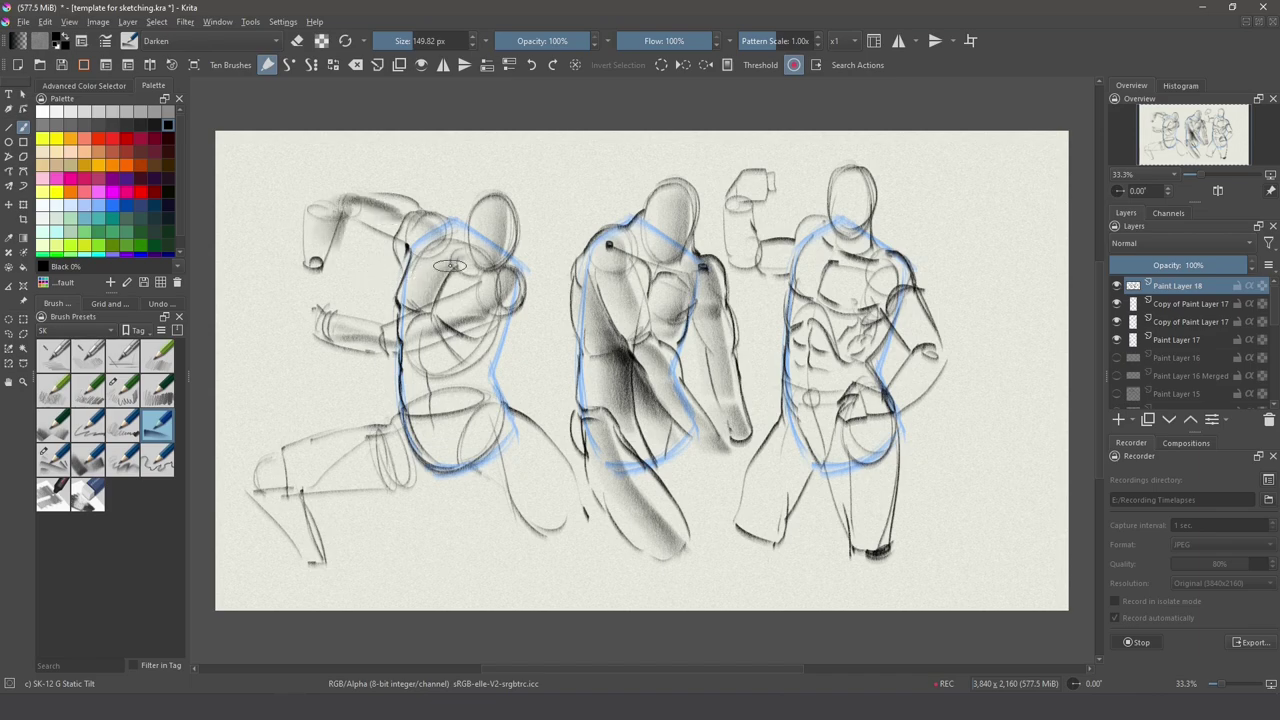
mouse_move(496, 322)
mouse_down()
mouse_move(410, 376)
mouse_move(404, 416)
mouse_up()
- Shade the first figure's front leg, rear thigh and pelvis with the SK-14 G BG-Shader brush
click(88, 460)
drag(295, 445, 400, 482)
drag(280, 460, 425, 555)
drag(495, 425, 565, 535)
drag(435, 415, 485, 475)
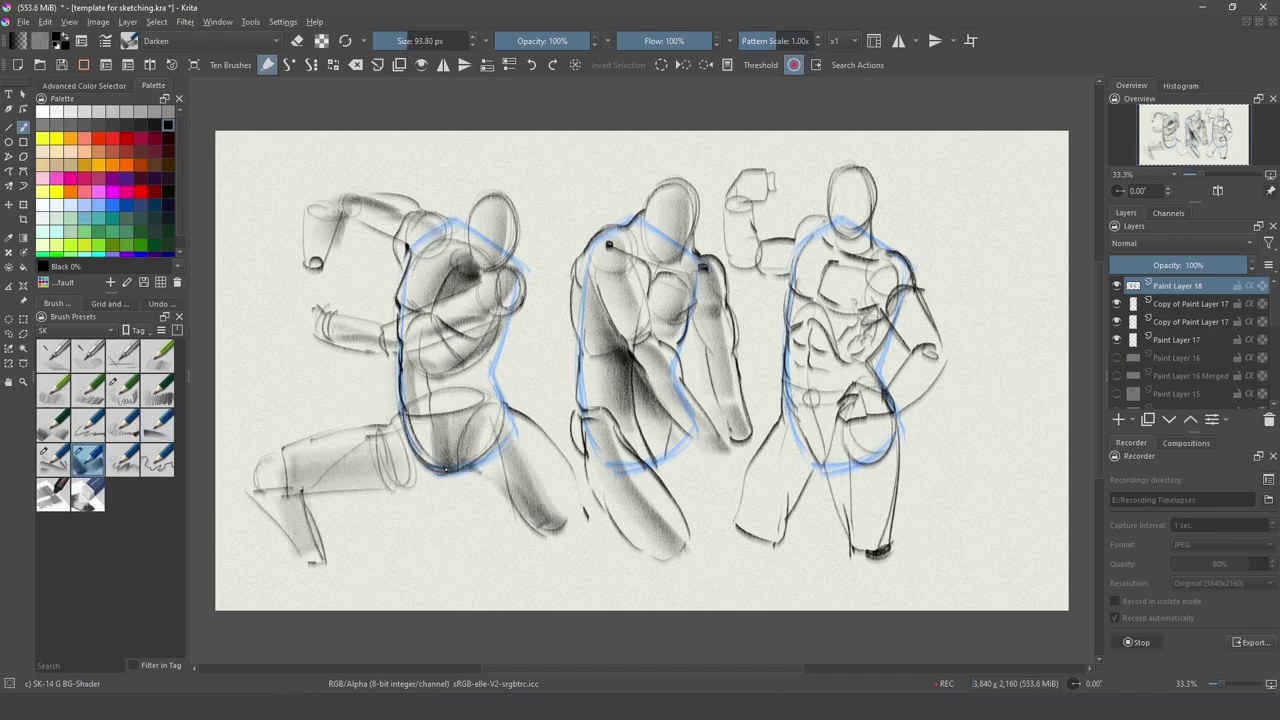
- Shade the first figure's front leg, rear thigh, bent forearm and waist with the SK-14 G BG-Shader brush
drag(300, 420, 455, 490)
drag(265, 465, 400, 560)
drag(470, 435, 535, 520)
drag(440, 325, 500, 368)
drag(390, 320, 505, 372)
- Shade the second figure's torso, hanging arm and leg, and the third figure's raised fist, arm and chest
drag(580, 280, 625, 385)
drag(655, 425, 715, 518)
drag(662, 470, 706, 540)
drag(748, 184, 770, 198)
drag(736, 190, 882, 318)
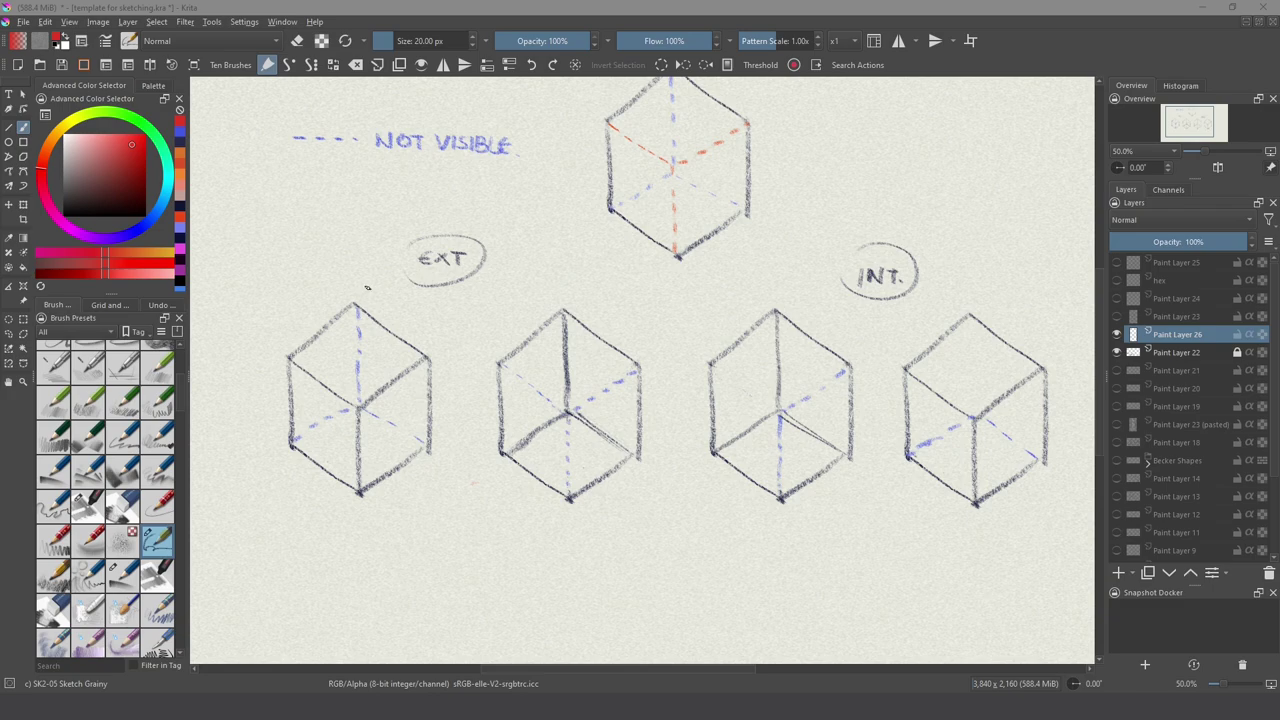
- Sketch small red figures with round heads on the two EXT cubes, adding a curved base to the first one
drag(373, 276, 368, 294)
drag(378, 298, 388, 352)
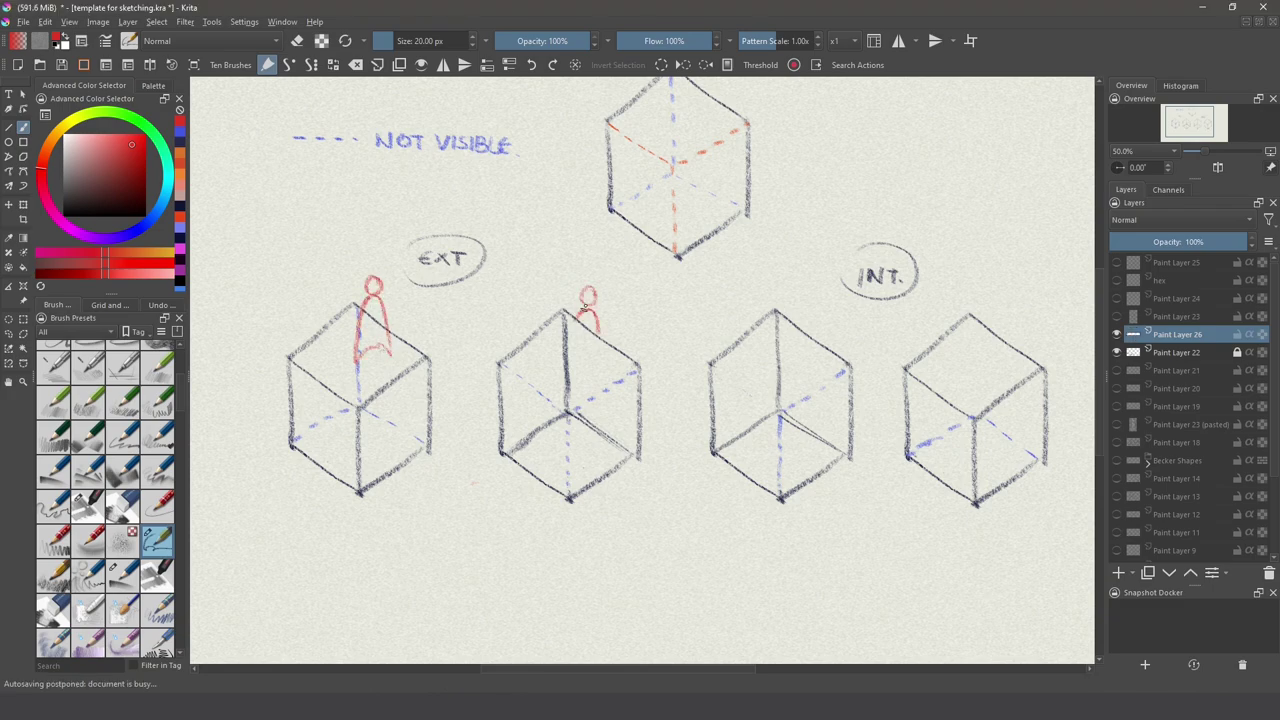
drag(586, 305, 590, 290)
drag(357, 361, 394, 357)
- Sketch red furniture on the floors and framed windows or pictures on the walls of the two INT cubes
mouse_move(800, 404)
mouse_down()
mouse_move(833, 440)
mouse_move(797, 417)
mouse_up()
drag(833, 421, 780, 456)
drag(832, 440, 764, 447)
mouse_move(756, 361)
mouse_down()
mouse_move(756, 404)
mouse_move(737, 405)
mouse_up()
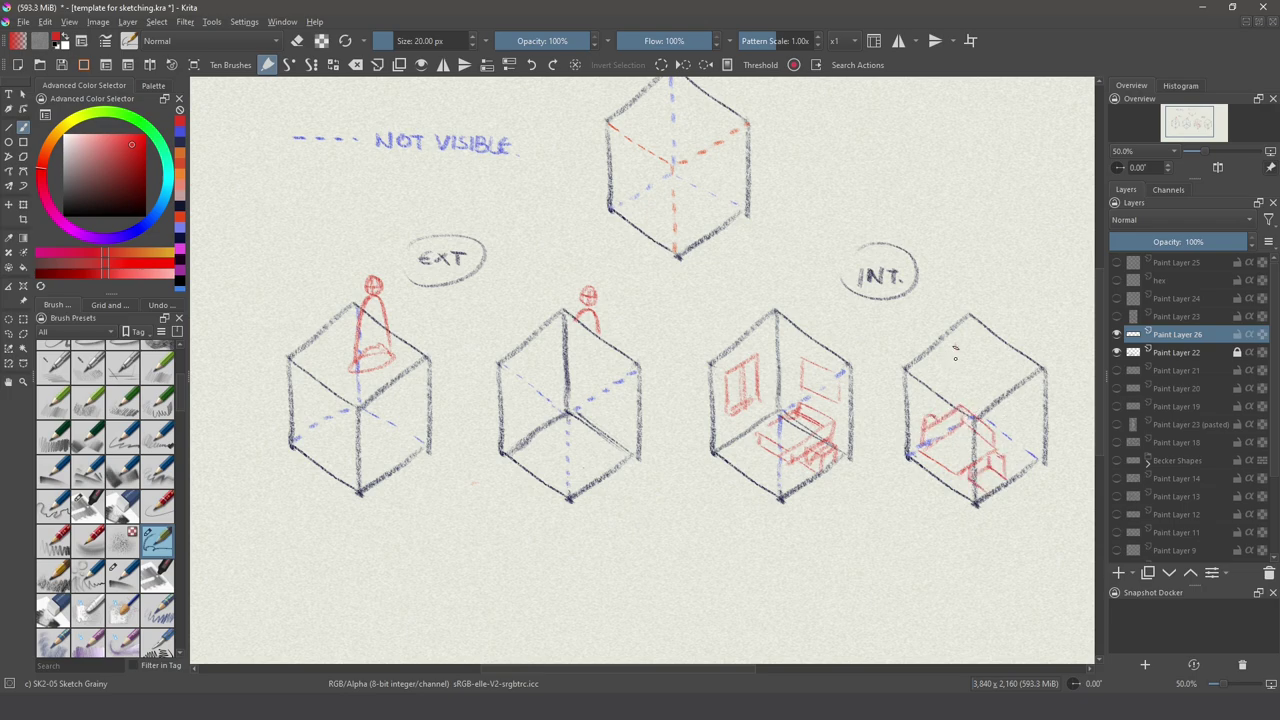
mouse_move(955, 352)
mouse_down()
mouse_move(940, 354)
mouse_move(932, 390)
mouse_up()
- Switch to light blue, hatch the floor planes of both INT cubes and letter "FLOOR" beneath each
click(161, 205)
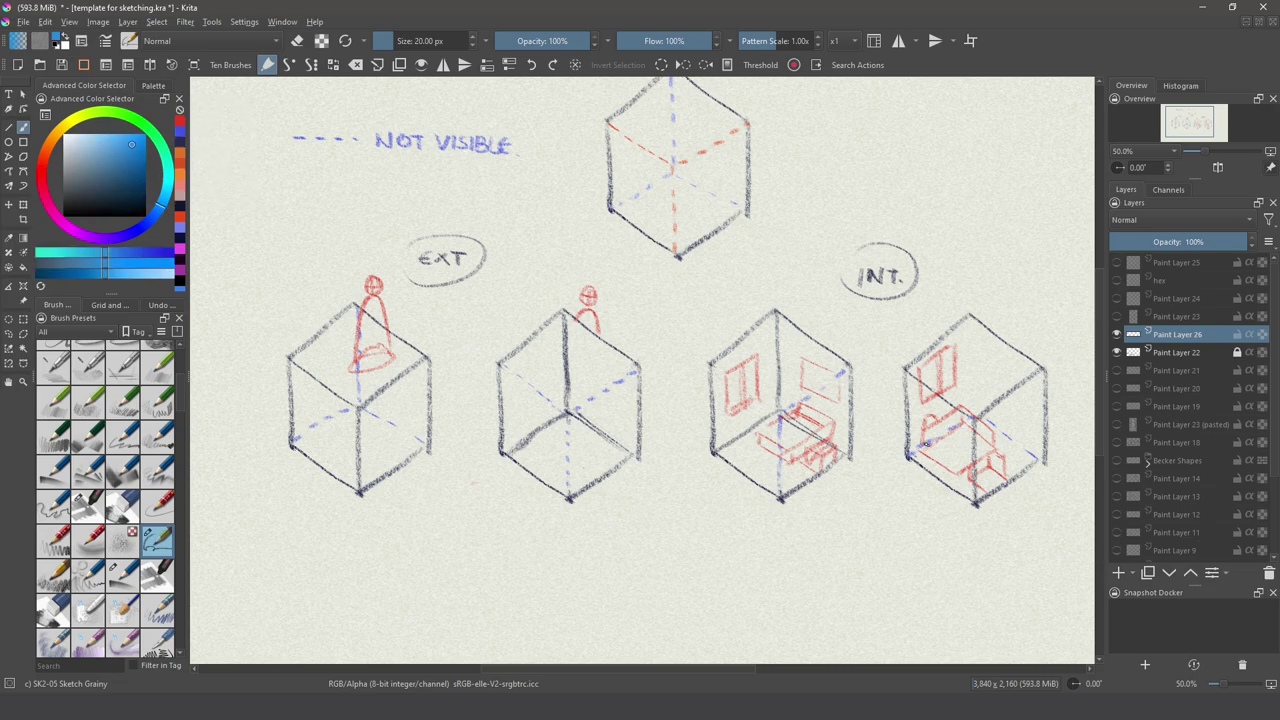
mouse_move(924, 446)
mouse_down()
mouse_move(972, 482)
mouse_move(1024, 464)
mouse_up()
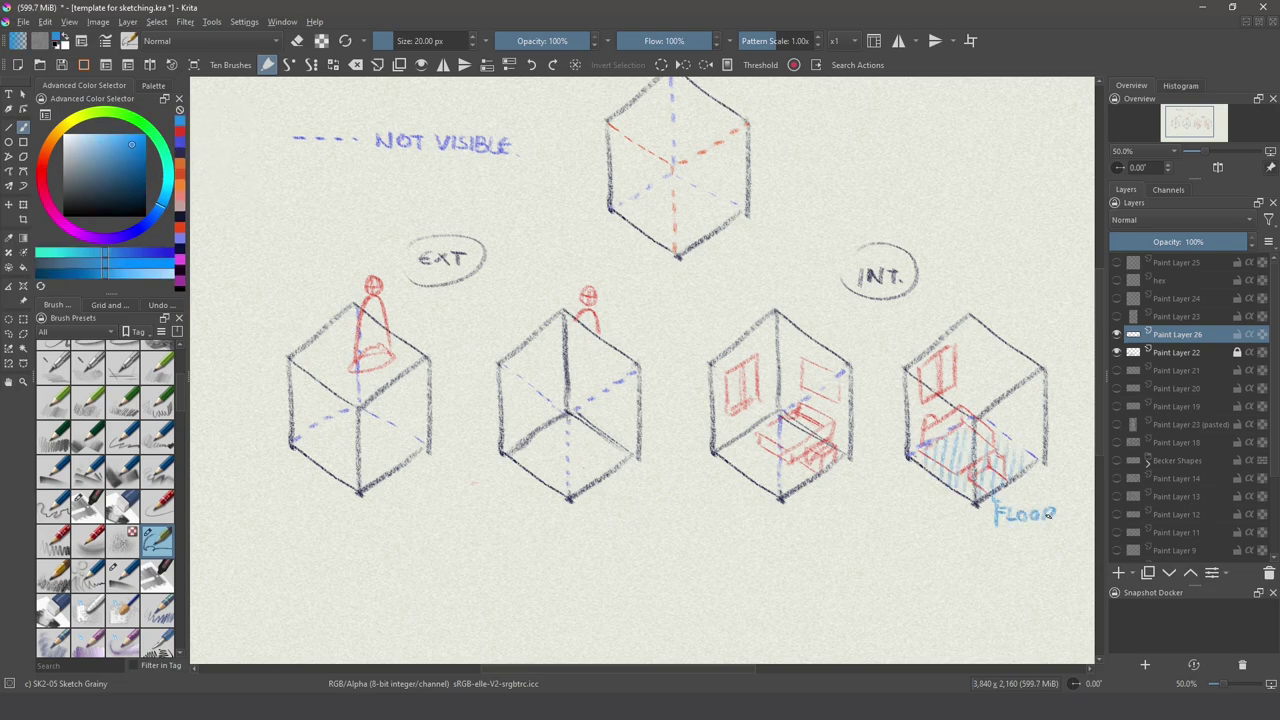
mouse_move(738, 440)
mouse_down()
mouse_move(750, 476)
mouse_move(788, 512)
mouse_up()
drag(803, 511, 802, 512)
drag(811, 521, 820, 521)
click(826, 521)
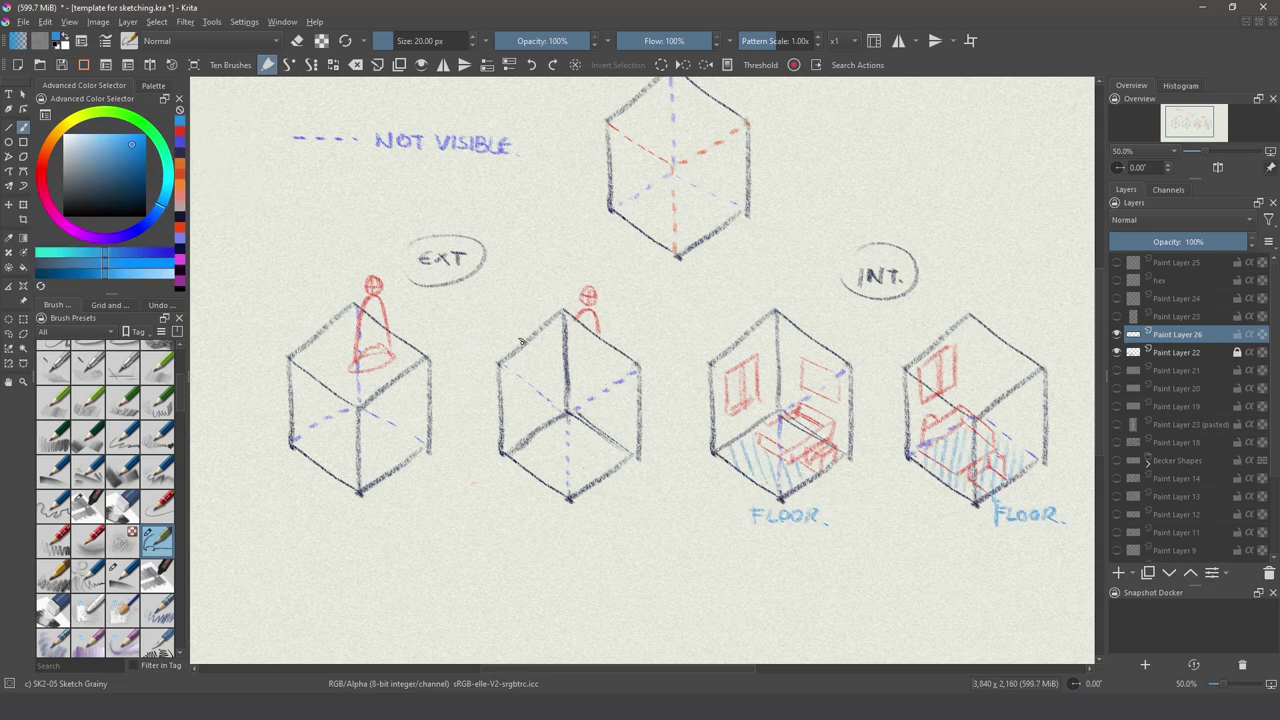
- Hatch the top planes of both EXT cubes in light blue
drag(522, 346, 562, 370)
drag(568, 362, 613, 376)
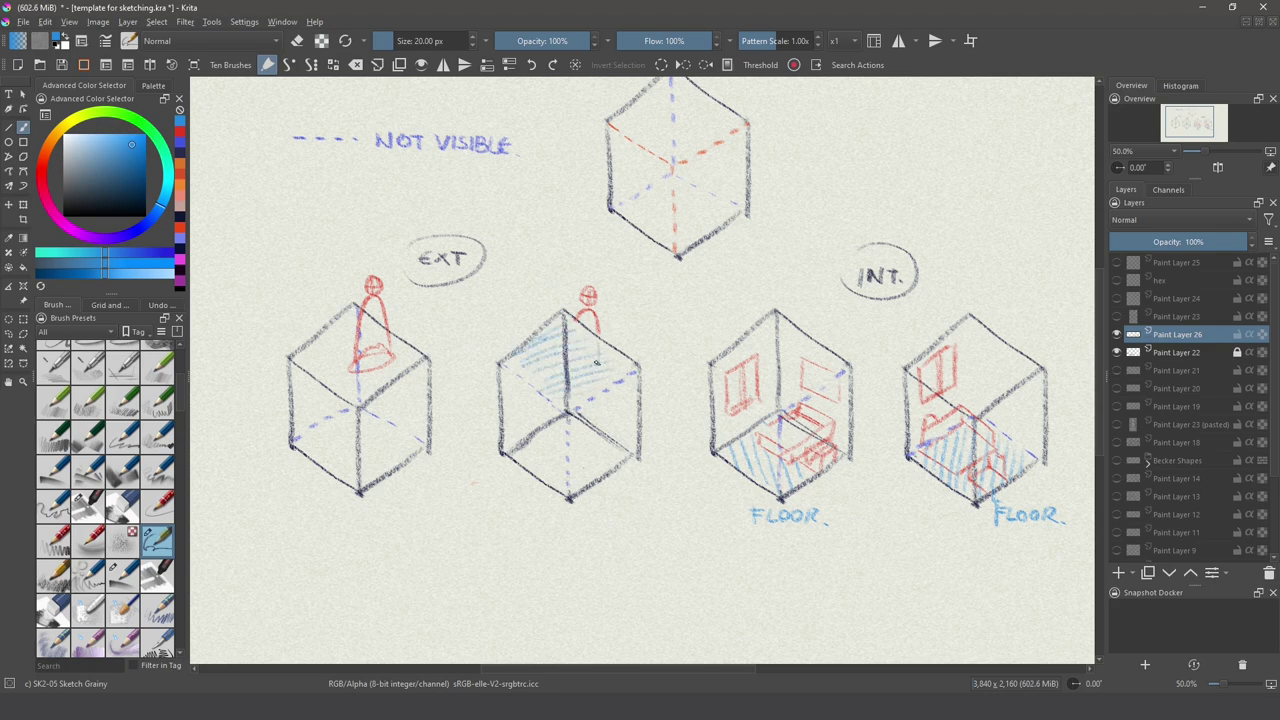
mouse_move(353, 349)
mouse_down()
mouse_move(330, 365)
mouse_move(379, 370)
mouse_up()
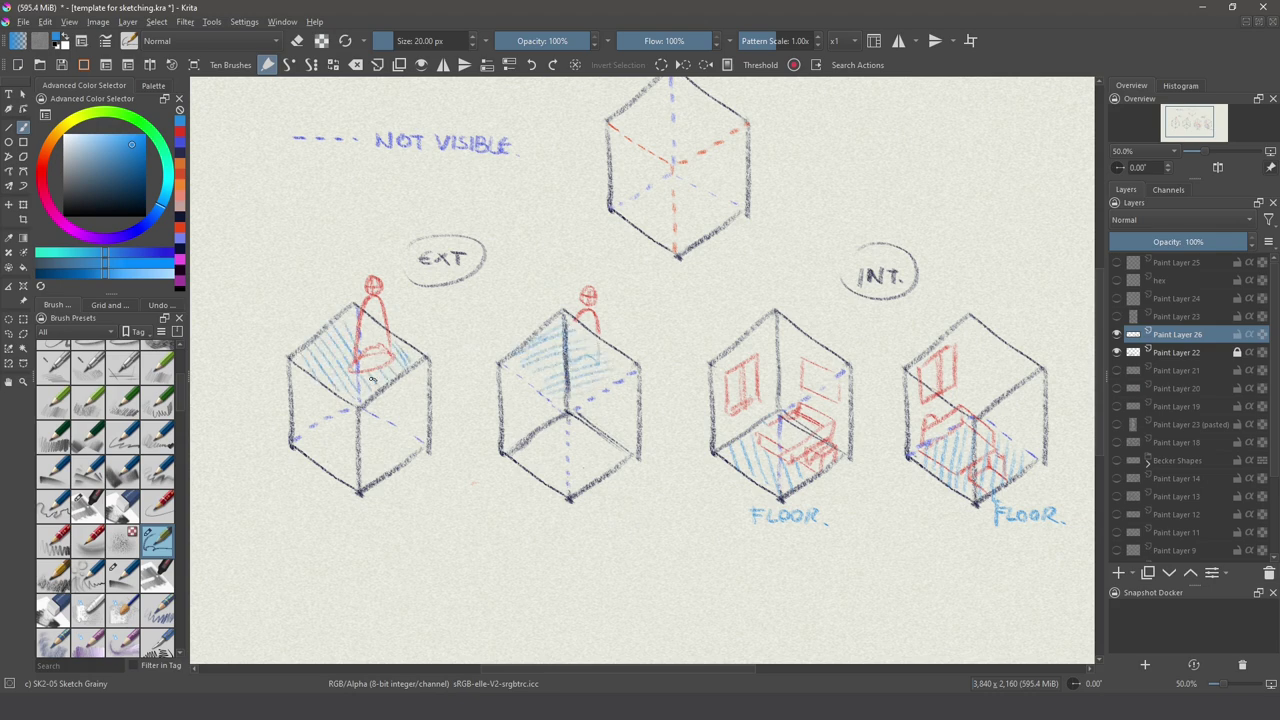